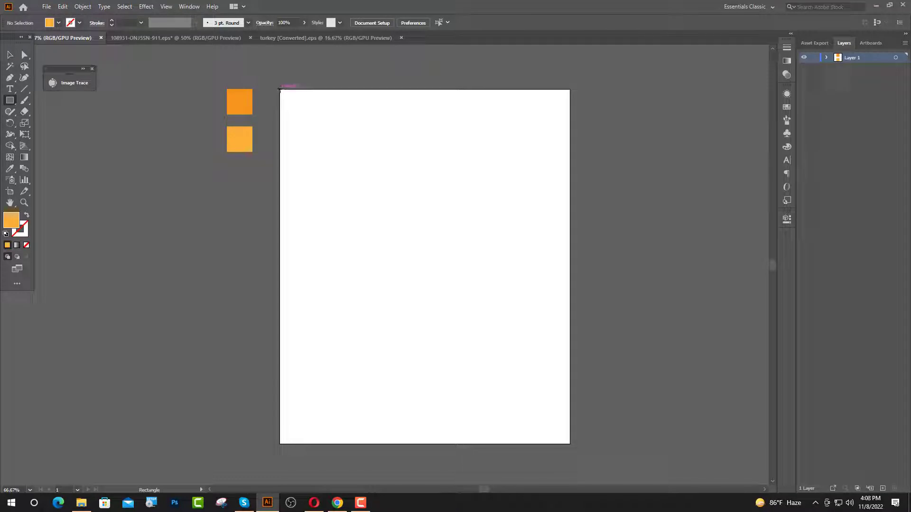
# Step: Cover the whole artboard with a 9 × 11 in rectangle filled black, and lock it as the background
pyautogui.moveTo(280, 90); pyautogui.dragTo(570, 443)
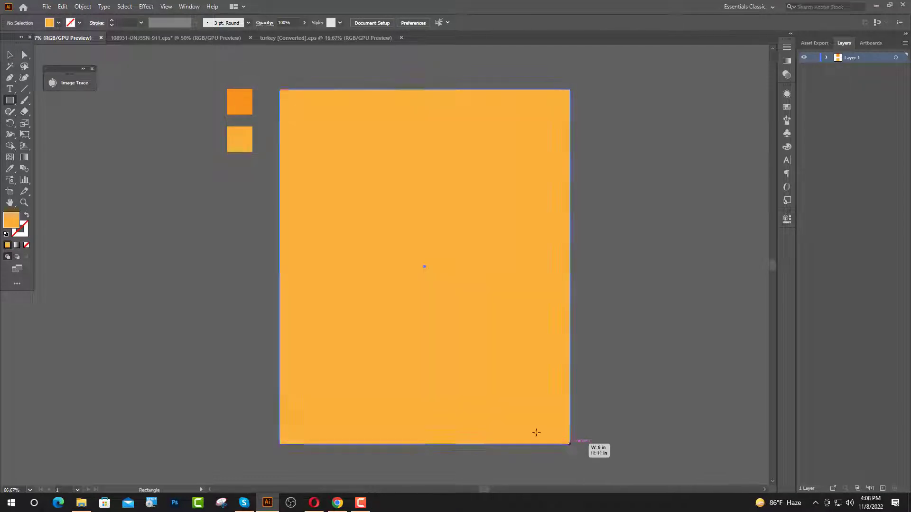
pyautogui.click(11, 55)
pyautogui.click(52, 26)
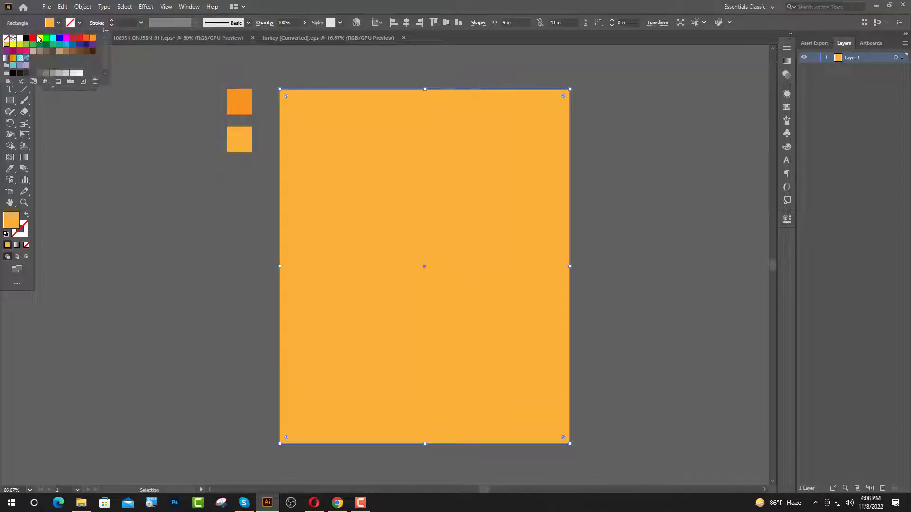
pyautogui.click(26, 38)
pyautogui.click(827, 58)
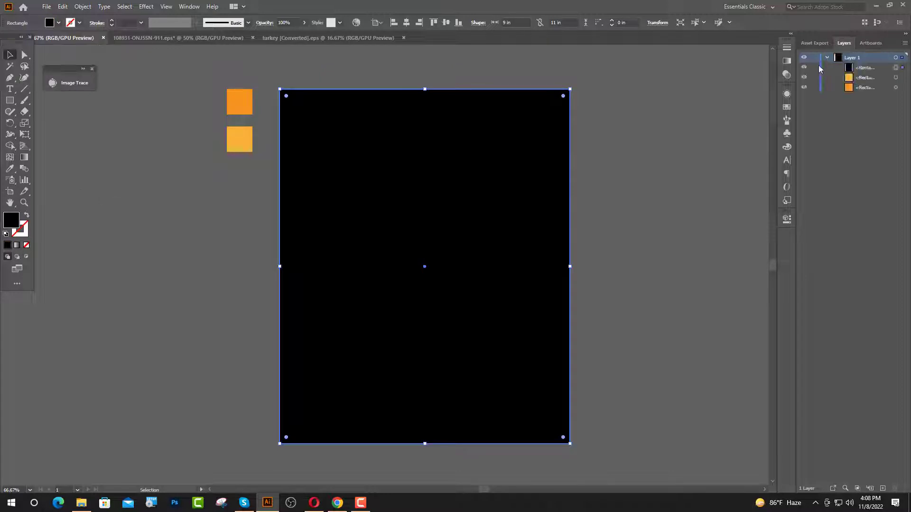
pyautogui.click(815, 67)
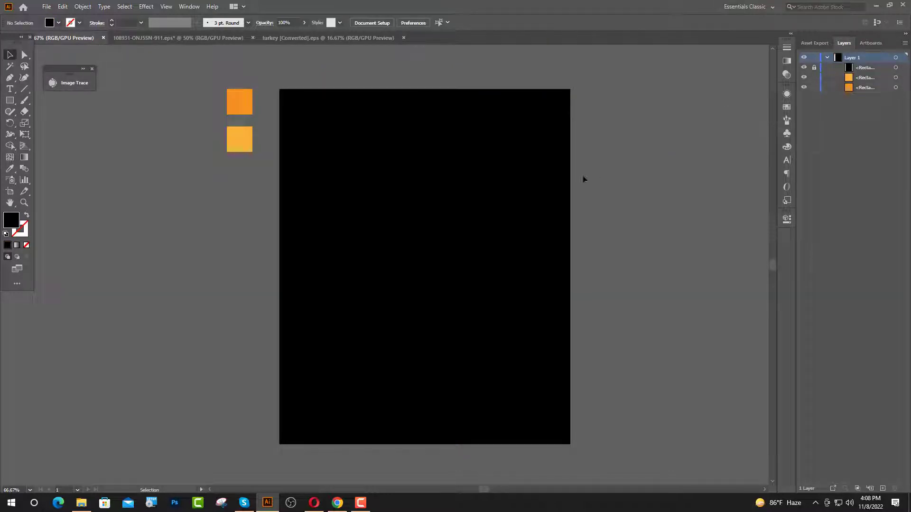
# Step: Show the rulers and place two vertical guides at about 1.6 in and 7.4 in across the artboard
pyautogui.hotkey('ctrl', 'r')
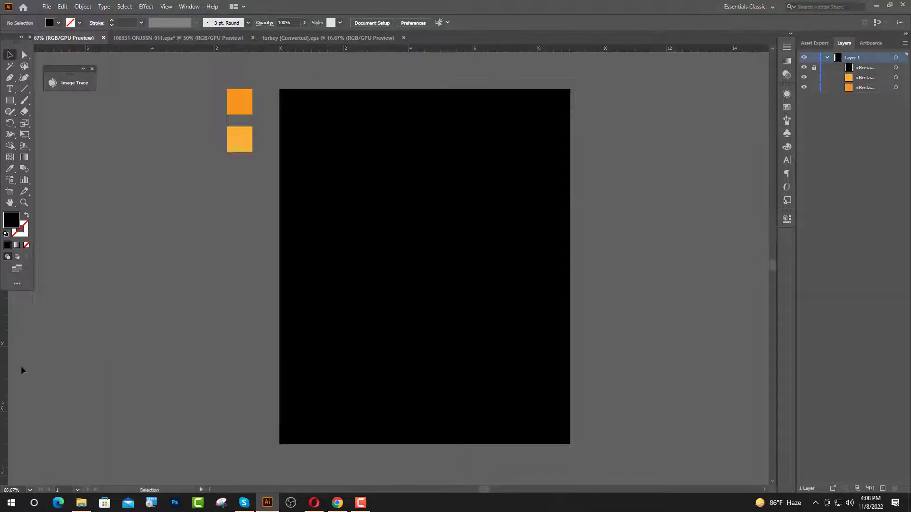
pyautogui.moveTo(290, 406); pyautogui.dragTo(520, 440)
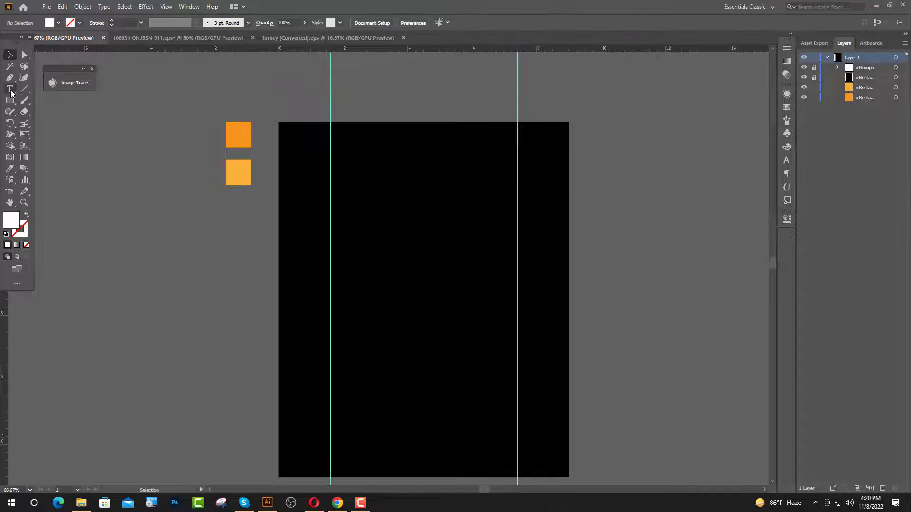
# Step: Place a point text object in the upper part of the artboard and fill it white
pyautogui.click(10, 90)
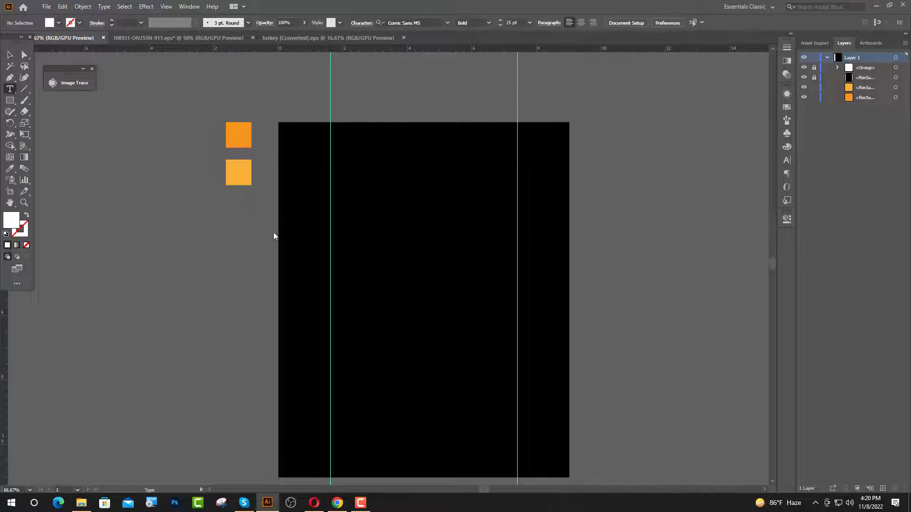
pyautogui.click(344, 224)
pyautogui.press('Escape')
pyautogui.click(50, 23)
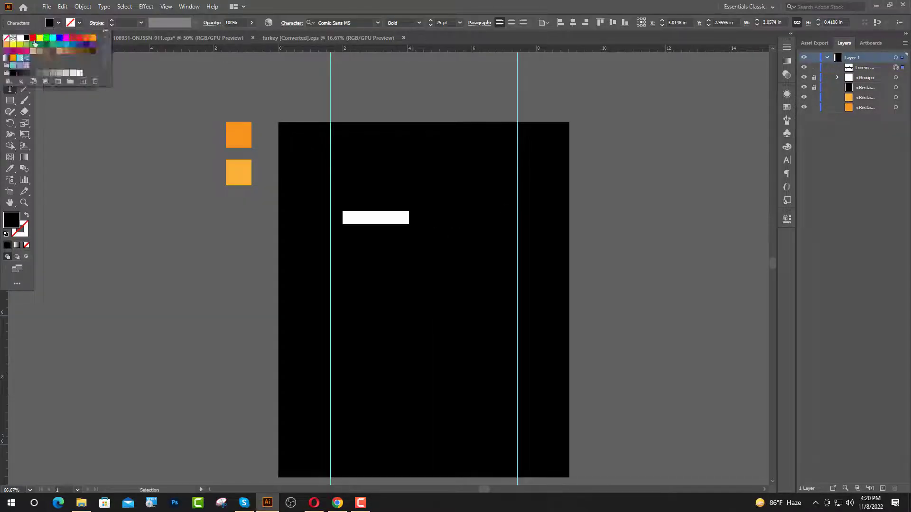
pyautogui.click(20, 40)
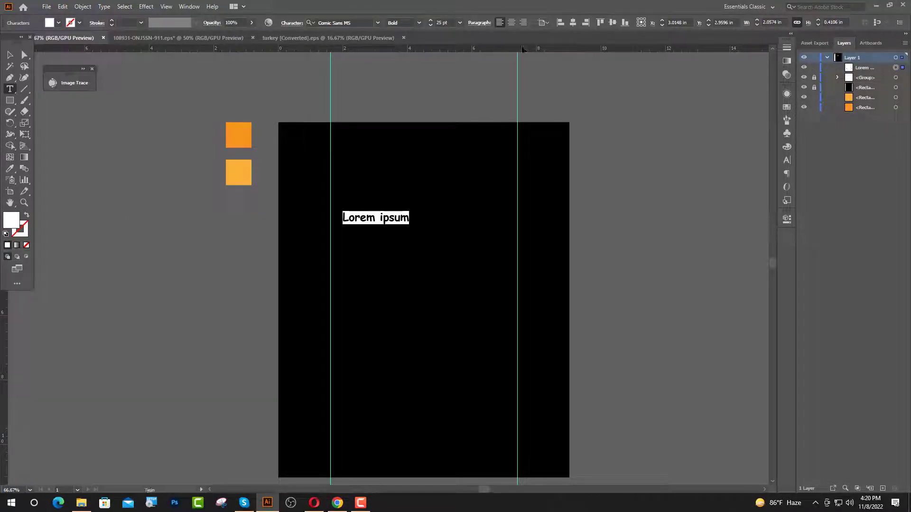
# Step: Set the font size to 75 pt and replace the placeholder text with "I CARE FOR"
pyautogui.click(434, 24)
pyautogui.write('75')
pyautogui.press('Return')
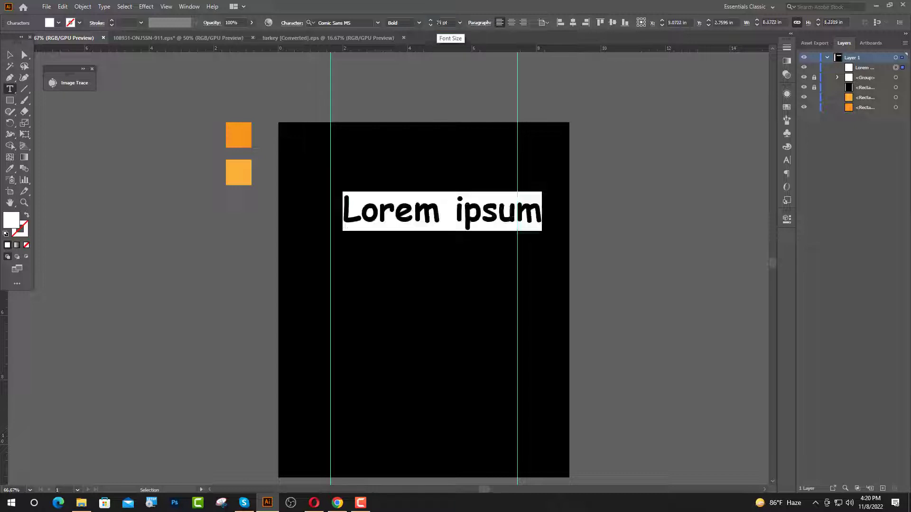
pyautogui.write('I C')
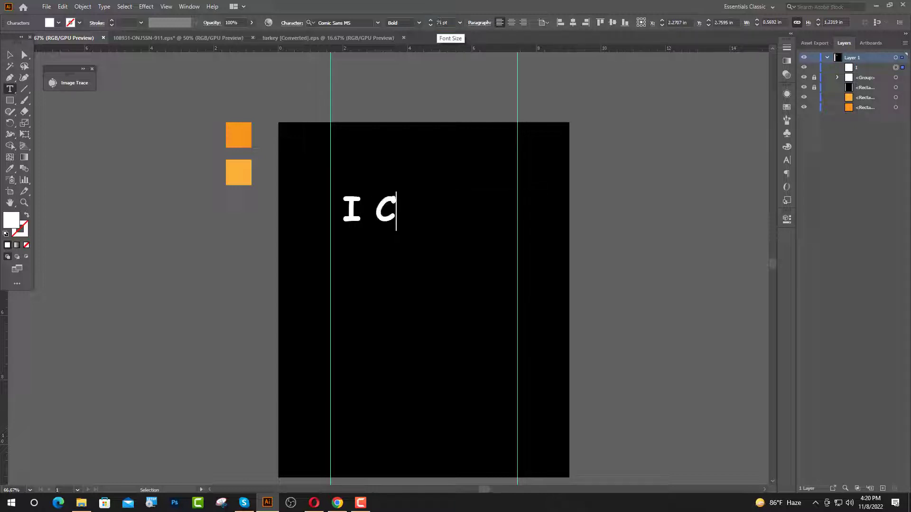
pyautogui.write('ARE FOR')
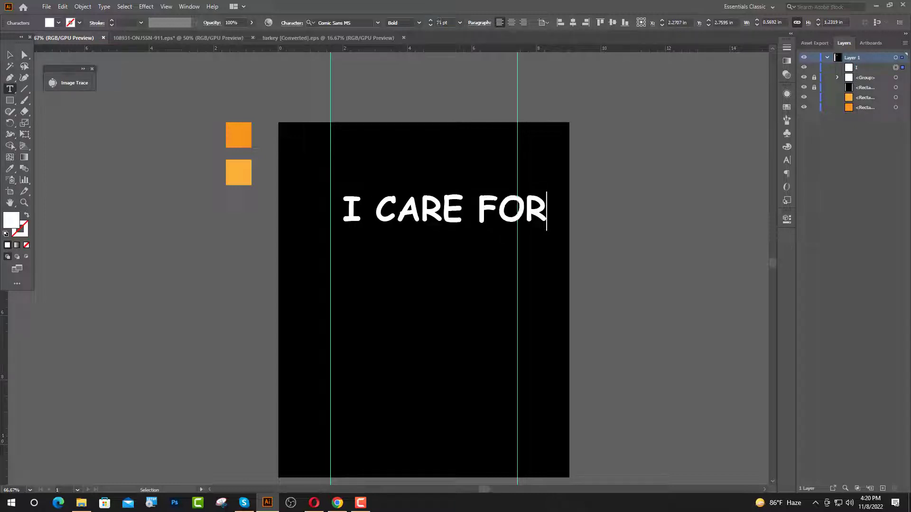
pyautogui.click(10, 55)
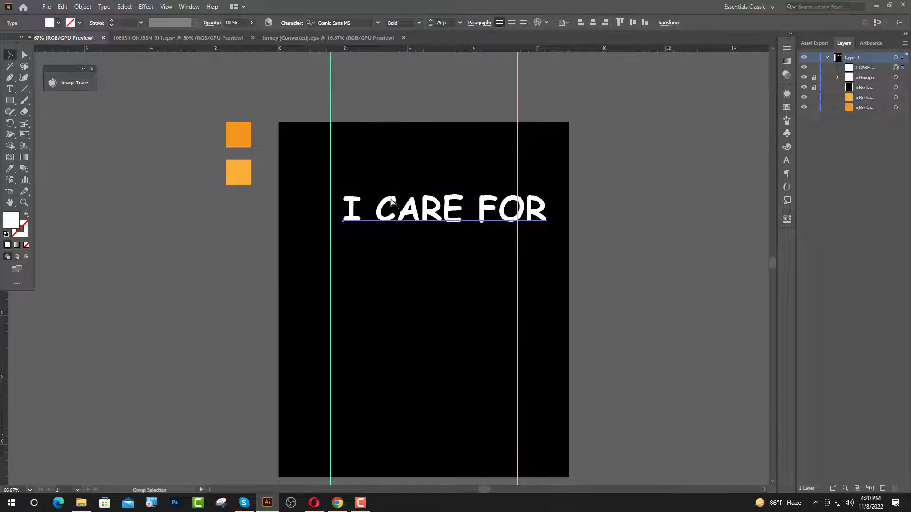
# Step: Convert the "I CARE FOR" text to outlines and move it so its left edge meets the left guide
pyautogui.scroll(3, 391, 198)
pyautogui.moveTo(392, 250); pyautogui.dragTo(346, 257)
pyautogui.rightClick(362, 250)
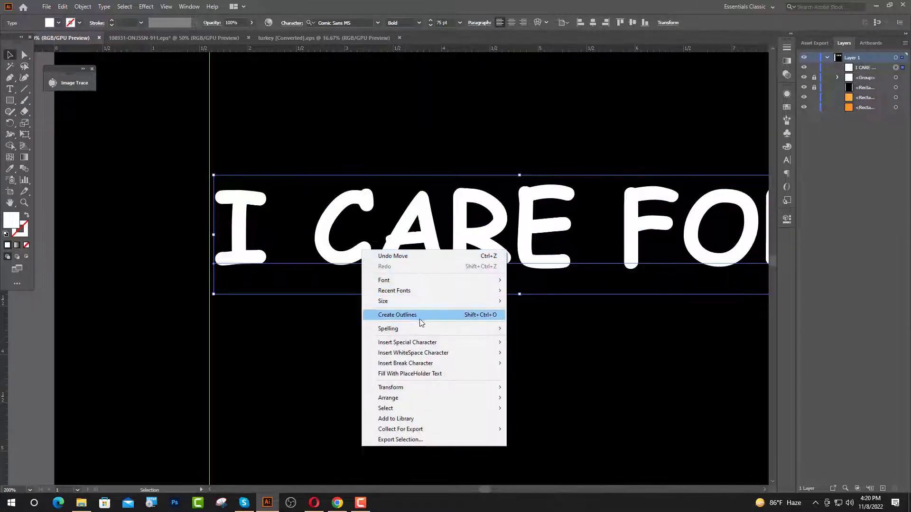
pyautogui.click(408, 315)
pyautogui.moveTo(242, 257); pyautogui.dragTo(243, 258)
pyautogui.scroll(-3, 232, 275)
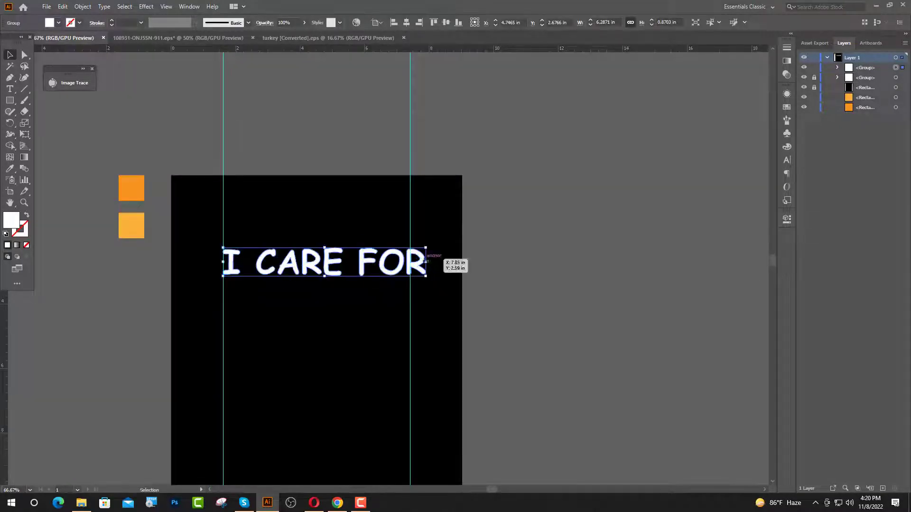
# Step: Scale the outlined lettering down so it fits exactly between the two vertical guides
pyautogui.moveTo(426, 261); pyautogui.dragTo(414, 244)
pyautogui.scroll(5, 410, 269)
pyautogui.click(586, 262)
pyautogui.scroll(-4, 586, 262)
pyautogui.scroll(1, 460, 170)
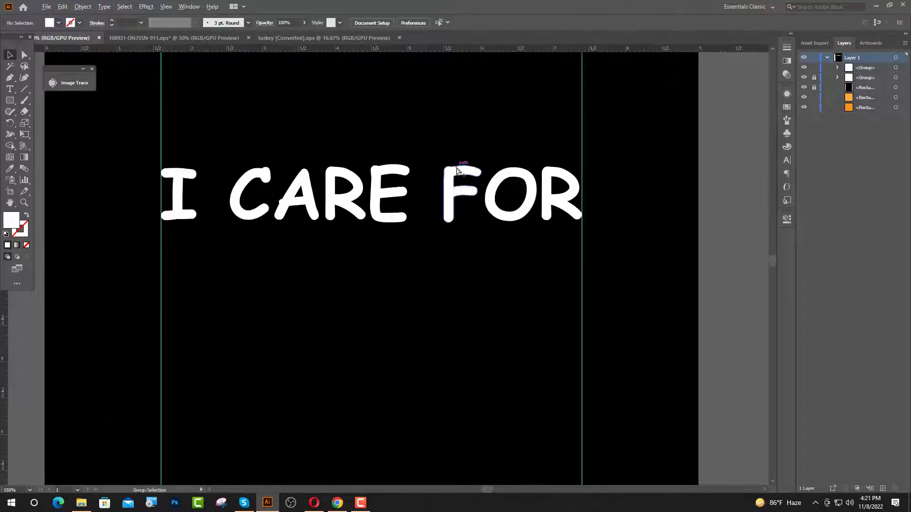
# Step: Draw a straight horizontal line about 5.82 in long through the middle of the lettering, from guide to guide, with the Pen tool
pyautogui.scroll(1, 445, 212)
pyautogui.scroll(1, 434, 216)
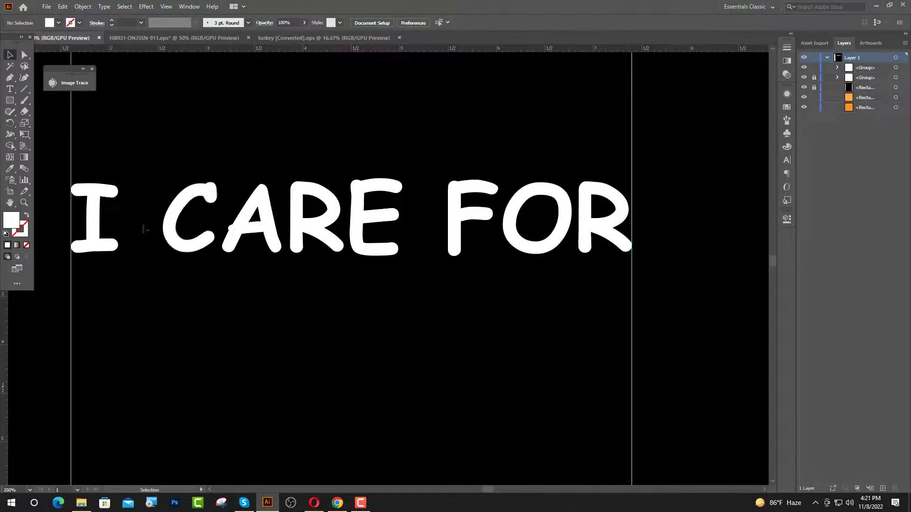
pyautogui.click(10, 78)
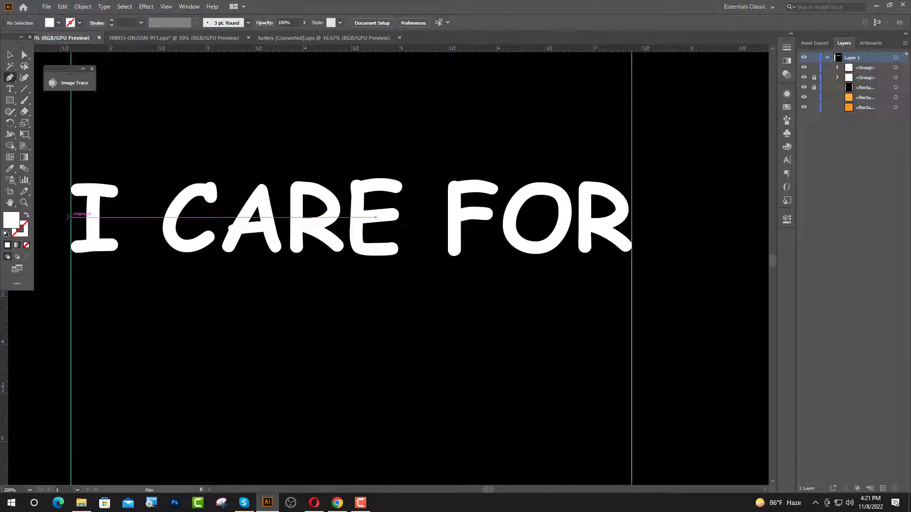
pyautogui.click(71, 217)
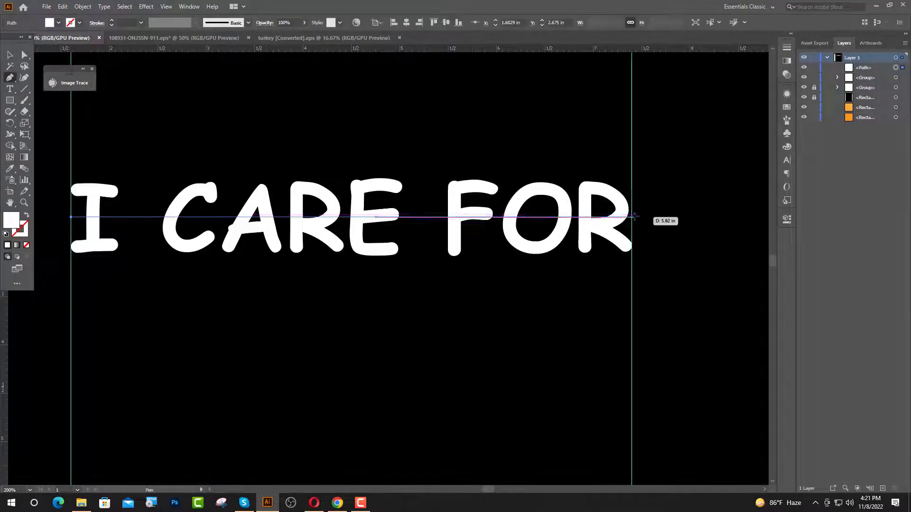
pyautogui.keyDown('shift'); pyautogui.click(632, 218); pyautogui.keyUp('shift')
pyautogui.click(9, 55)
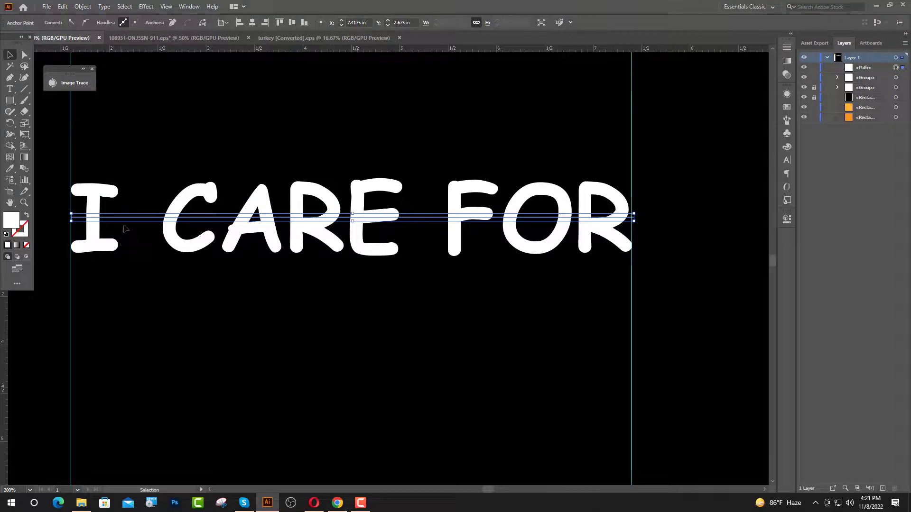
# Step: Select the line together with the lettering and align them on their vertical centers
pyautogui.moveTo(143, 222); pyautogui.dragTo(229, 276)
pyautogui.click(201, 246)
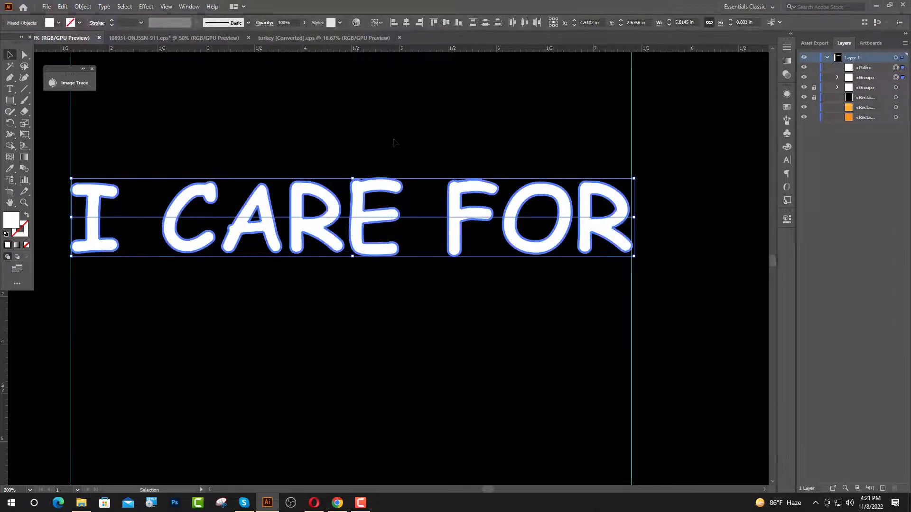
pyautogui.click(443, 23)
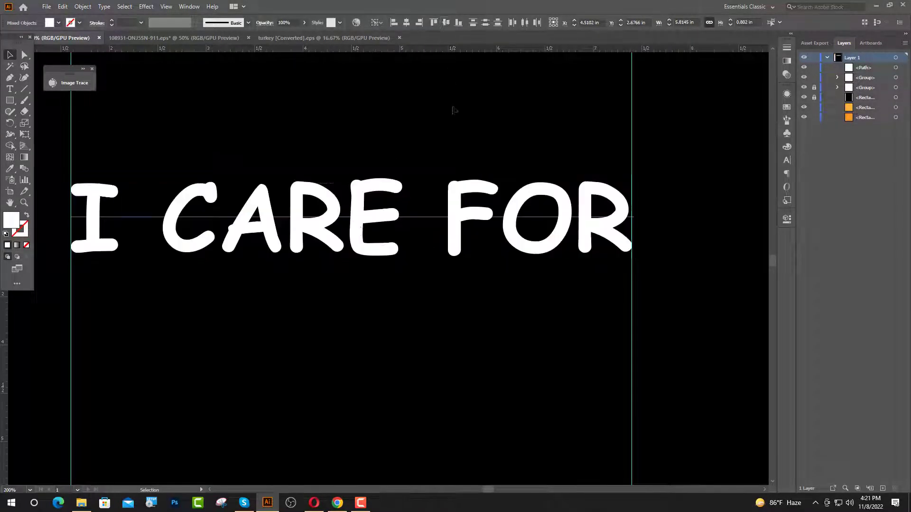
# Step: Split the lettering along the horizontal line using the Pathfinder Divide operation
pyautogui.click(787, 219)
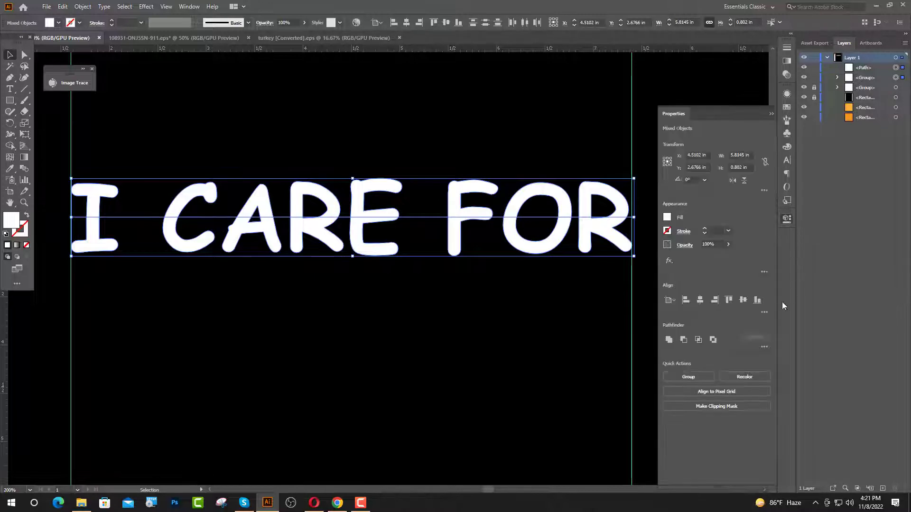
pyautogui.click(763, 347)
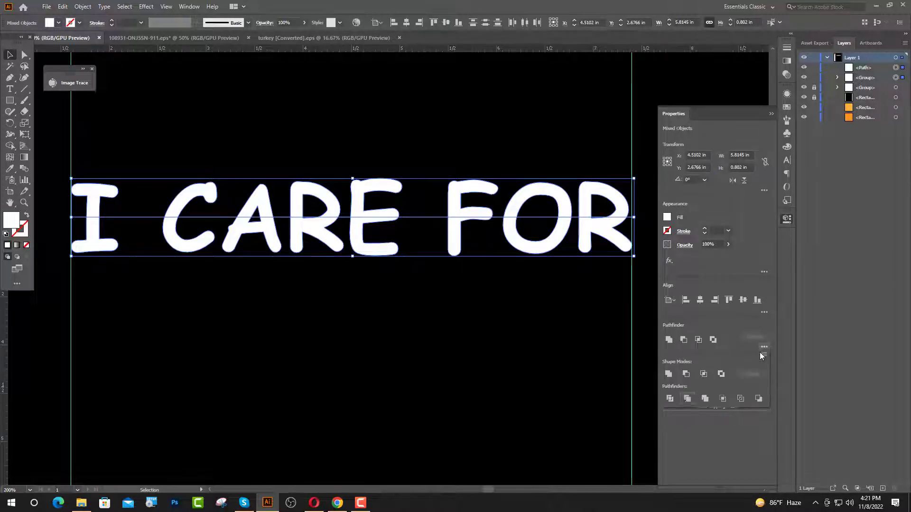
pyautogui.click(670, 399)
pyautogui.click(520, 224)
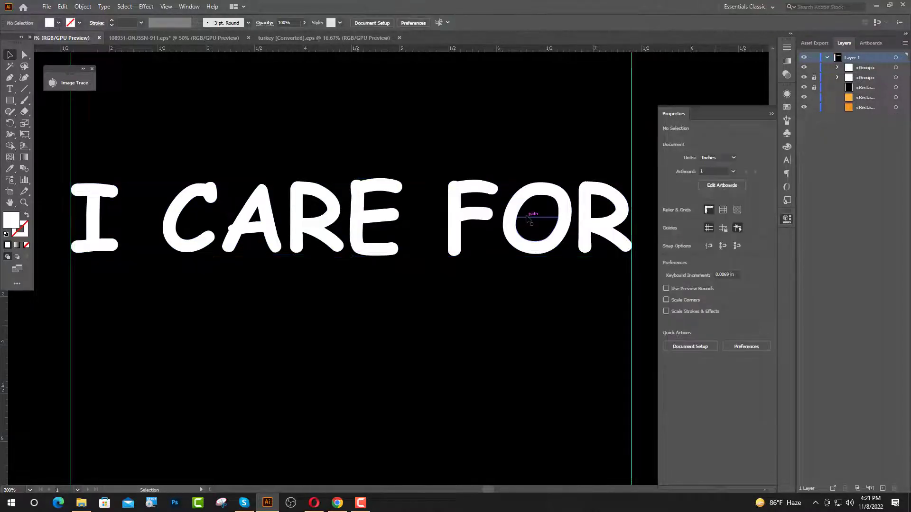
# Step: Ungroup the divided lettering and select the upper half of the O to check that it is a separate piece
pyautogui.click(528, 219)
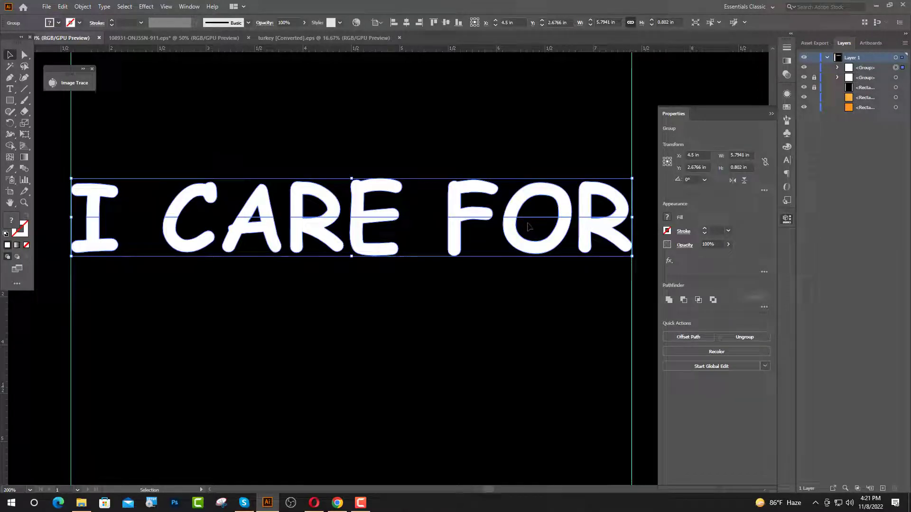
pyautogui.rightClick(429, 218)
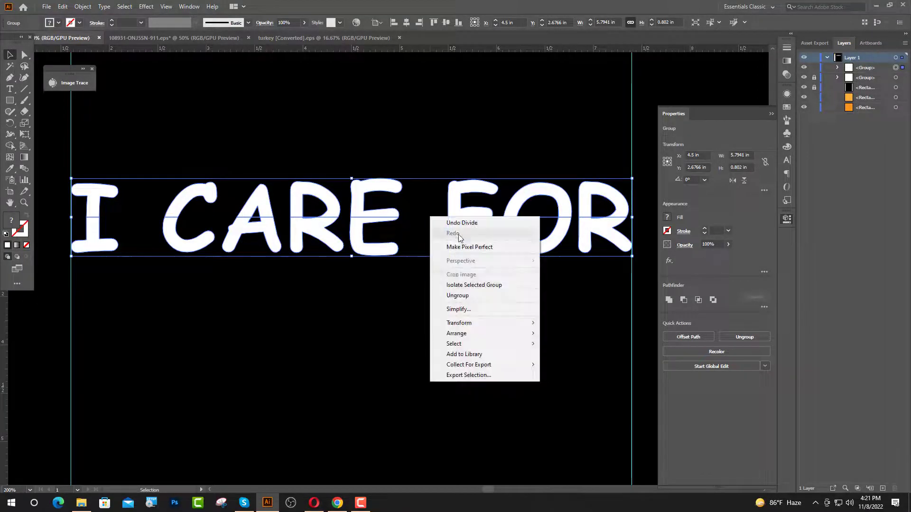
pyautogui.click(462, 297)
pyautogui.click(429, 347)
pyautogui.click(557, 210)
pyautogui.scroll(2, 557, 209)
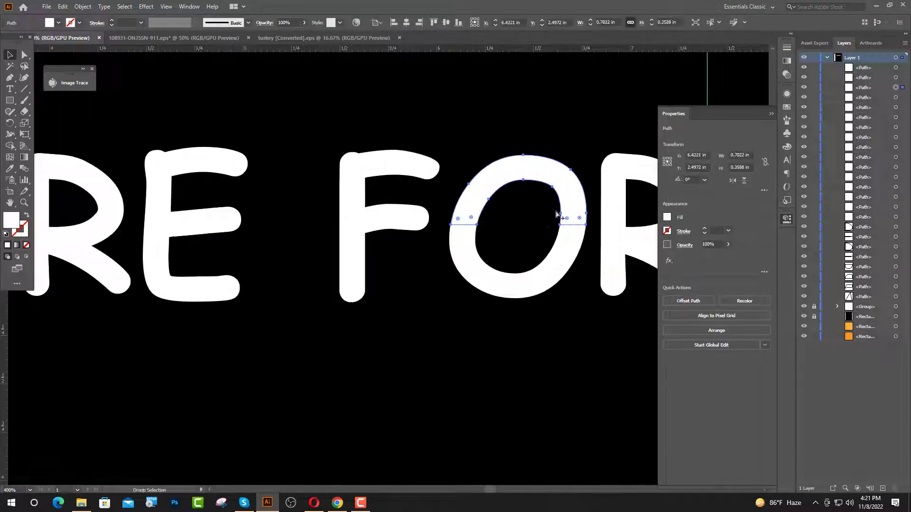
pyautogui.scroll(1, 535, 228)
pyautogui.scroll(-4, 516, 230)
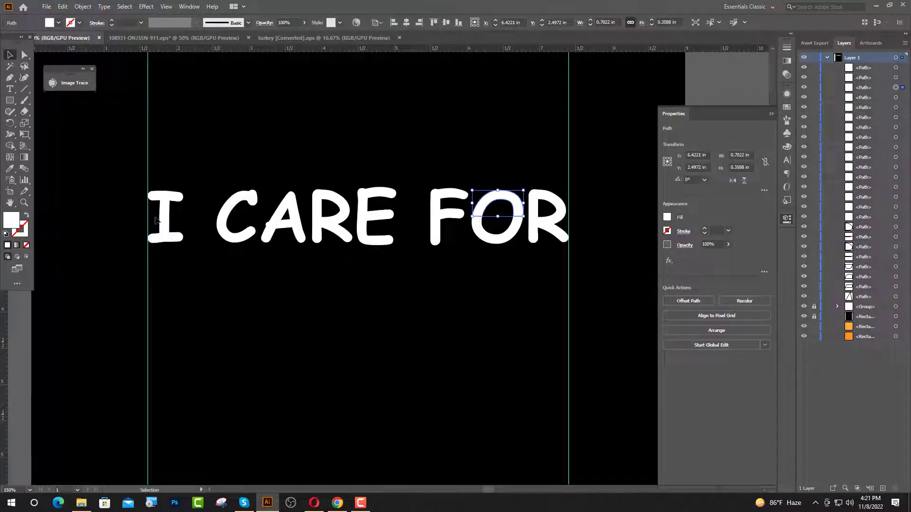
pyautogui.click(210, 237)
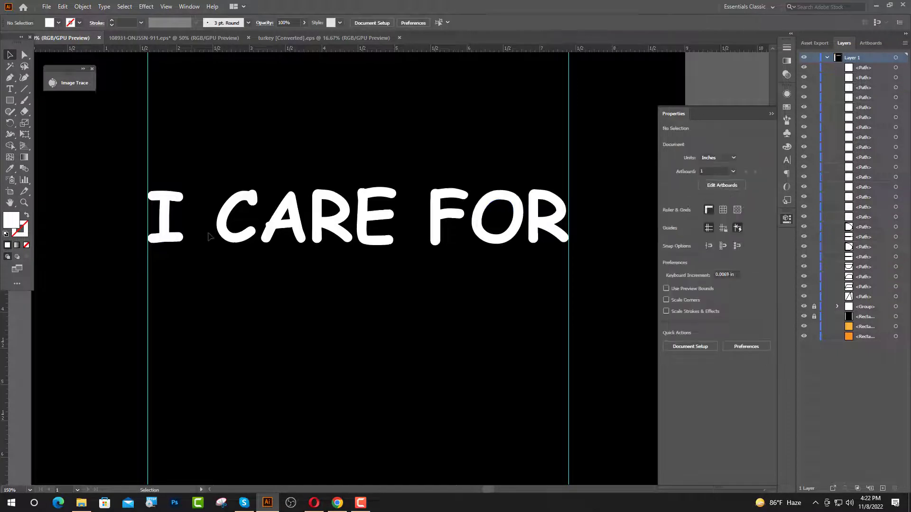
# Step: Delete the unfilled leftover shapes inside the A and R of CARE and the upper half of the O in FOR
pyautogui.click(285, 217)
pyautogui.scroll(3, 281, 218)
pyautogui.press('Delete')
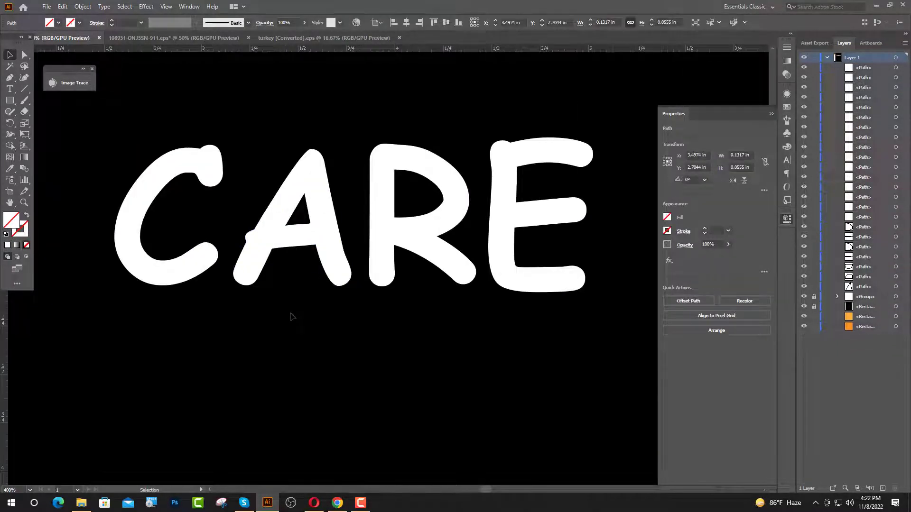
pyautogui.click(417, 204)
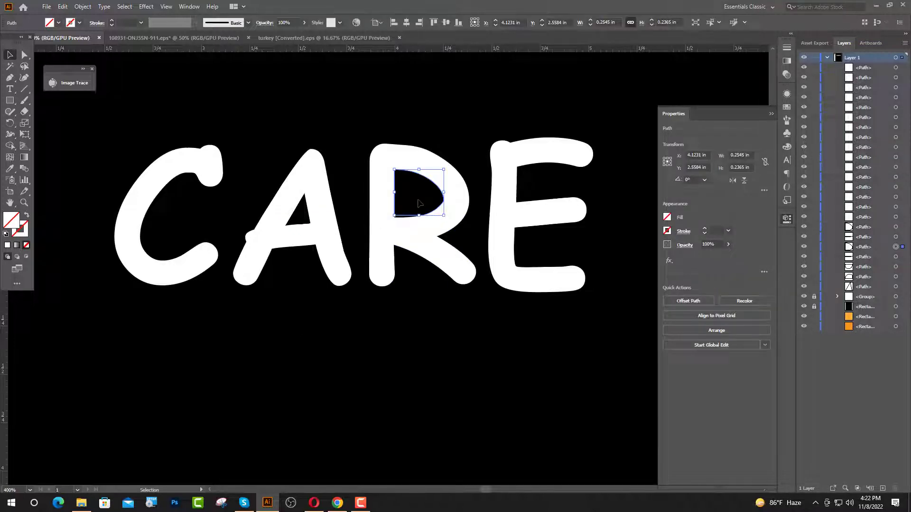
pyautogui.press('Delete')
pyautogui.scroll(-2, 420, 204)
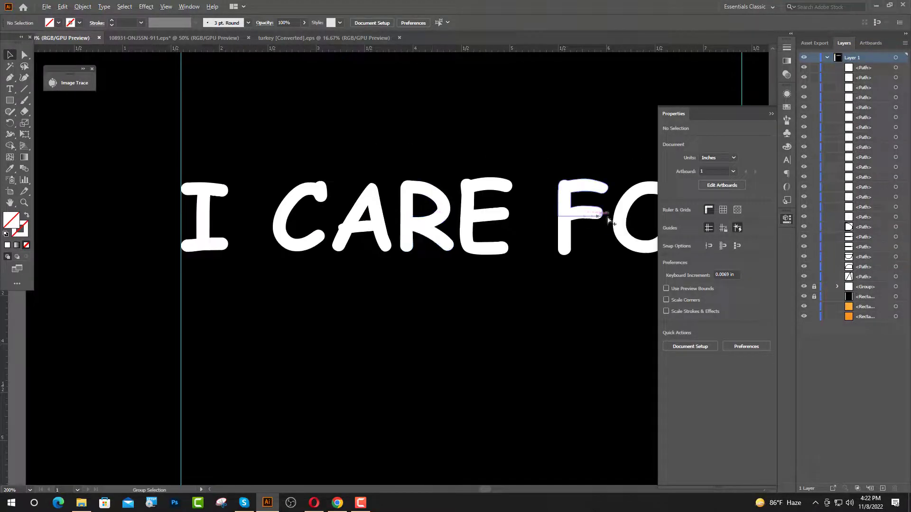
pyautogui.scroll(-3, 539, 229)
pyautogui.scroll(4, 576, 227)
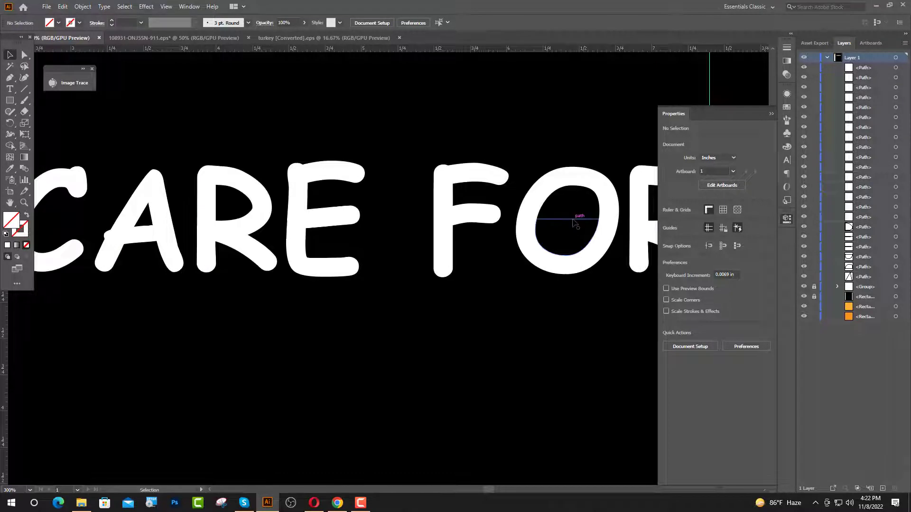
pyautogui.click(575, 222)
pyautogui.press('Delete')
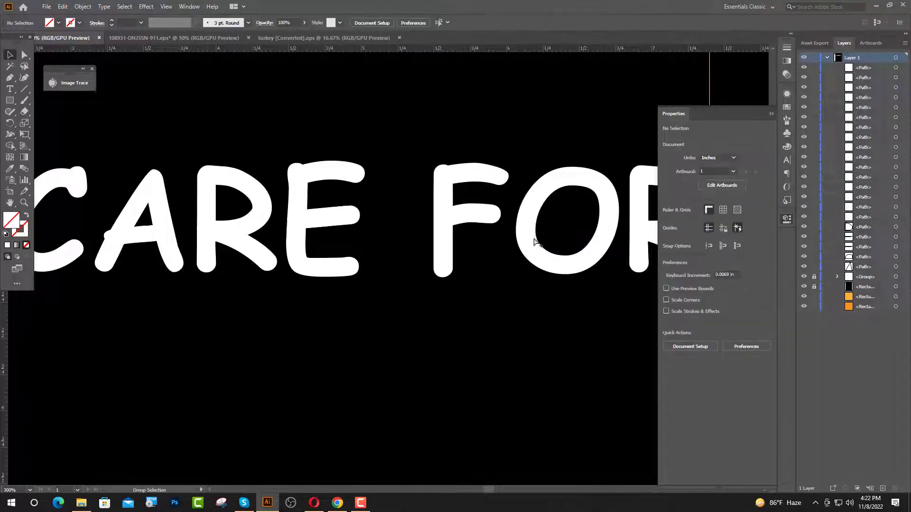
# Step: Delete the unfilled leftover shape inside the R of FOR
pyautogui.scroll(-2, 536, 243)
pyautogui.scroll(5, 541, 211)
pyautogui.click(528, 178)
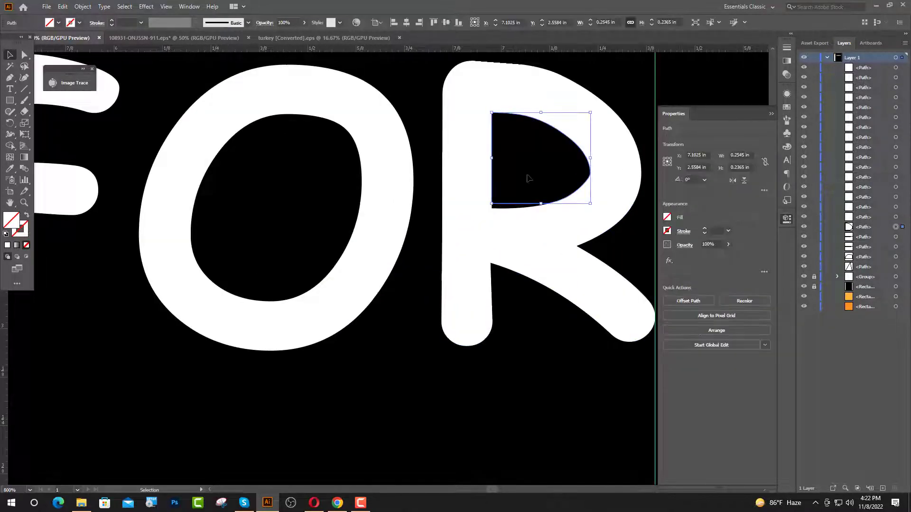
pyautogui.moveTo(528, 205); pyautogui.dragTo(530, 189)
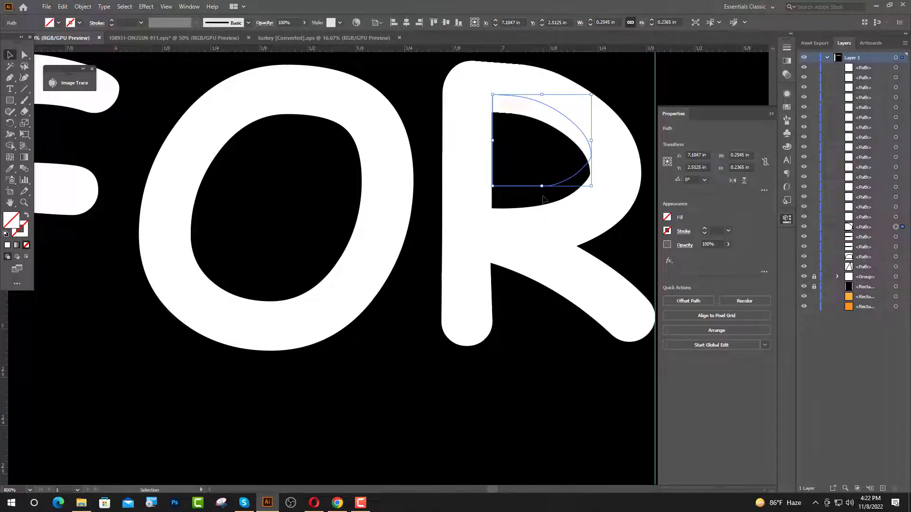
pyautogui.press('Delete')
# Step: Fill the upper halves of all "I CARE FOR" letters with the lighter orange sampled from the lower swatch beside the artboard
pyautogui.scroll(-4, 544, 200)
pyautogui.press('a')
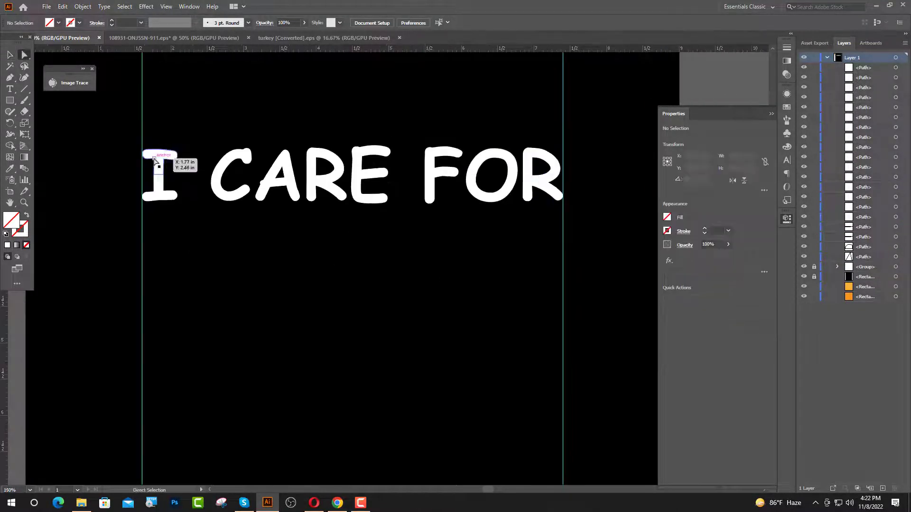
pyautogui.click(155, 160)
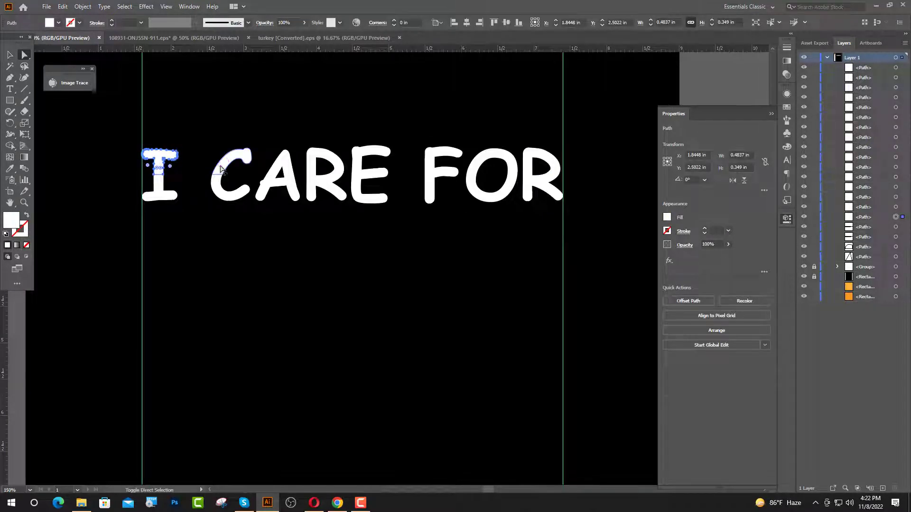
pyautogui.keyDown('shift'); pyautogui.click(221, 169); pyautogui.keyUp('shift')
pyautogui.keyDown('shift'); pyautogui.click(314, 167); pyautogui.keyUp('shift')
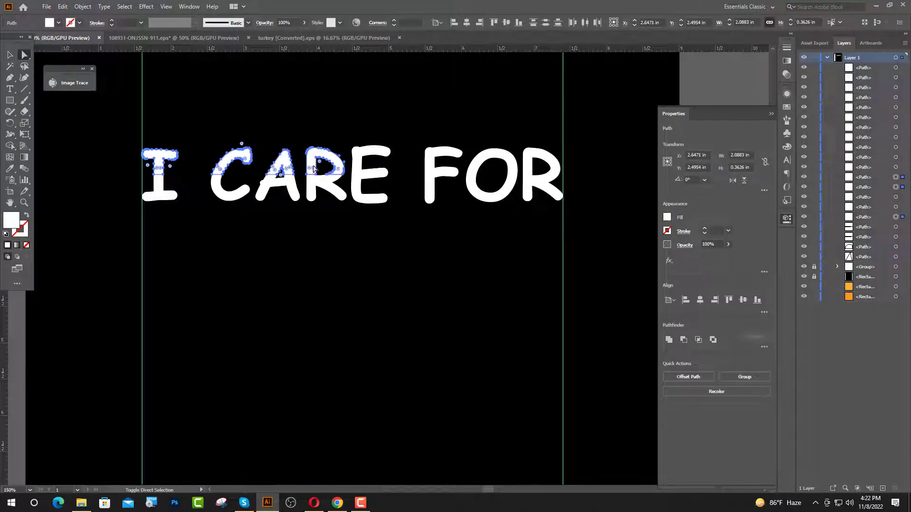
pyautogui.keyDown('shift'); pyautogui.click(387, 167); pyautogui.keyUp('shift')
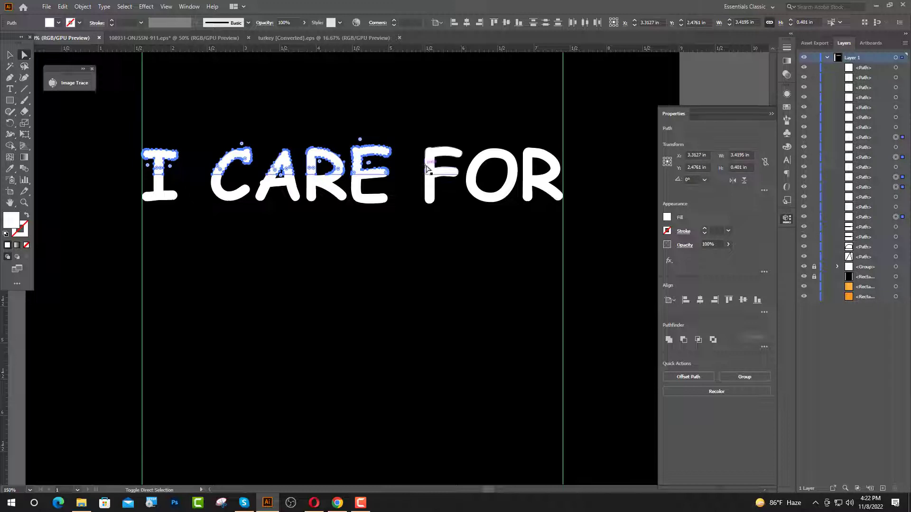
pyautogui.keyDown('shift'); pyautogui.click(428, 166); pyautogui.keyUp('shift')
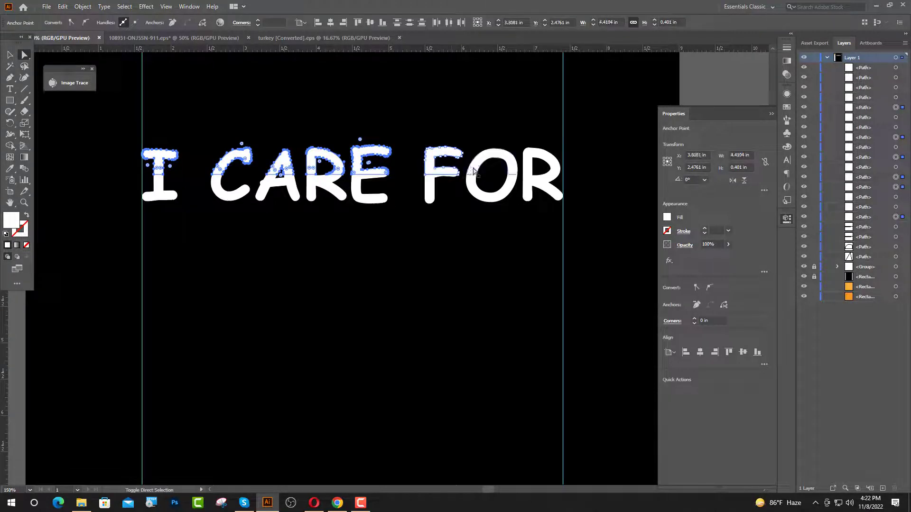
pyautogui.keyDown('shift'); pyautogui.click(473, 171); pyautogui.keyUp('shift')
pyautogui.keyDown('shift'); pyautogui.click(530, 167); pyautogui.keyUp('shift')
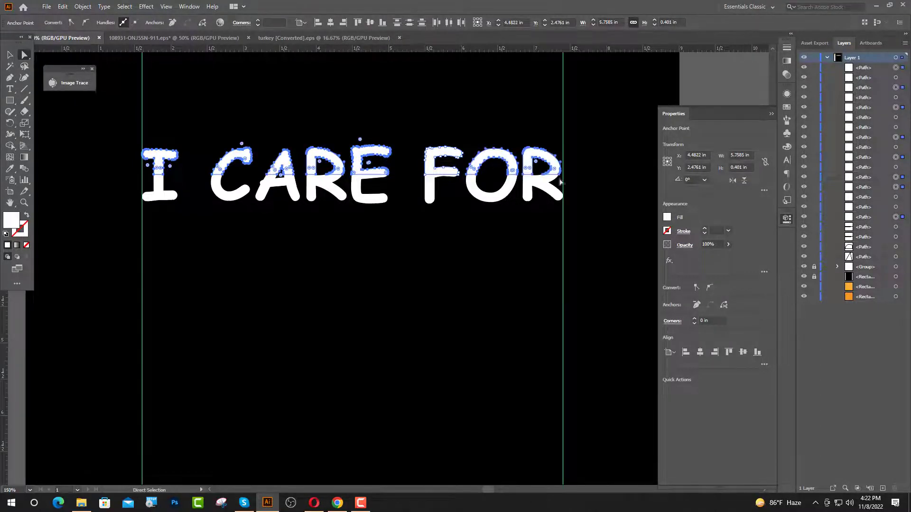
pyautogui.scroll(-2, 570, 183)
pyautogui.click(11, 170)
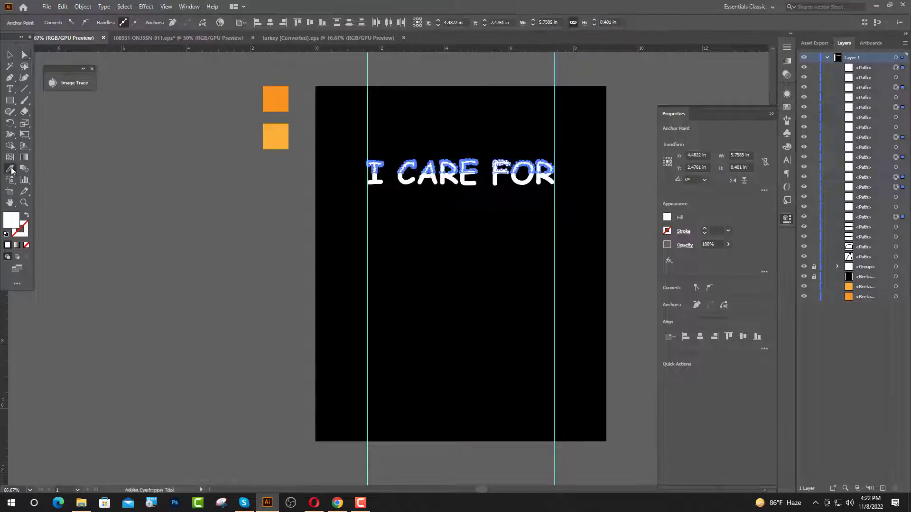
pyautogui.scroll(1, 141, 198)
pyautogui.click(158, 194)
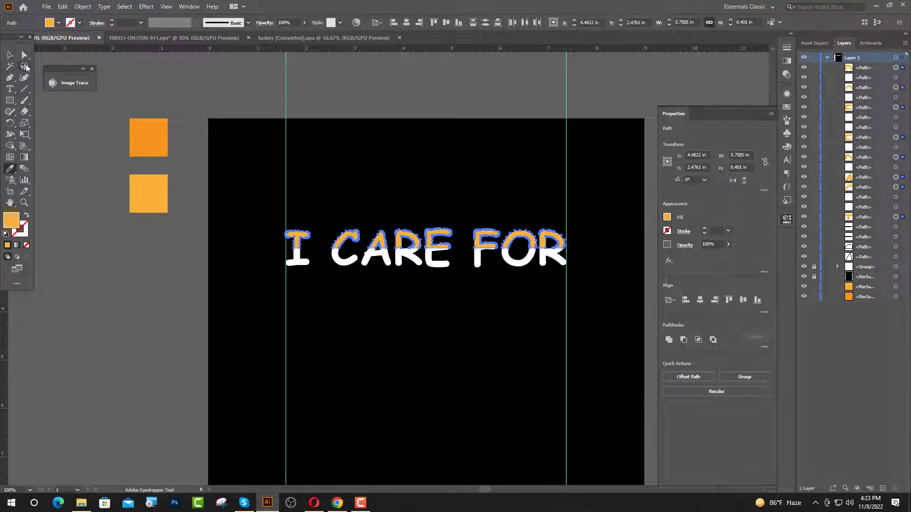
# Step: Fill the lower halves of all "I CARE FOR" letters with the darker orange sampled from the upper swatch beside the artboard
pyautogui.click(25, 55)
pyautogui.click(418, 309)
pyautogui.scroll(1, 514, 266)
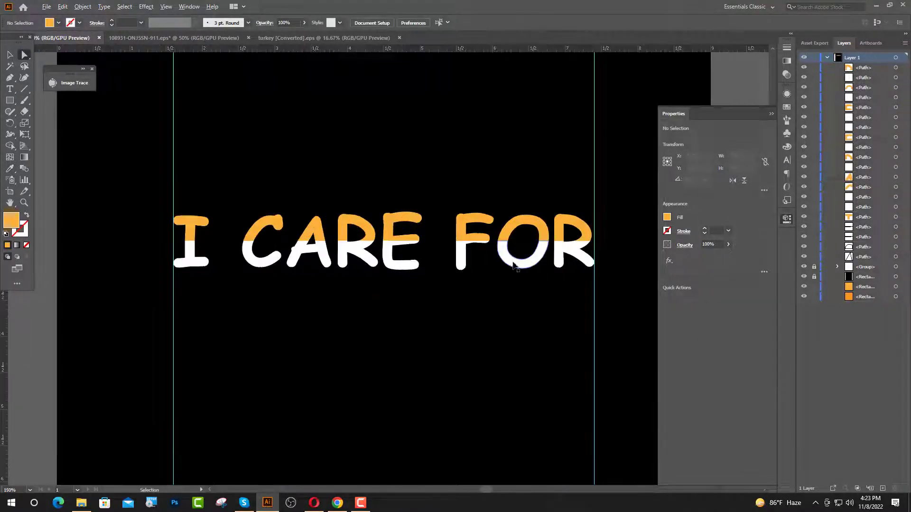
pyautogui.click(186, 258)
pyautogui.keyDown('shift'); pyautogui.click(256, 263); pyautogui.keyUp('shift')
pyautogui.keyDown('shift'); pyautogui.click(311, 259); pyautogui.keyUp('shift')
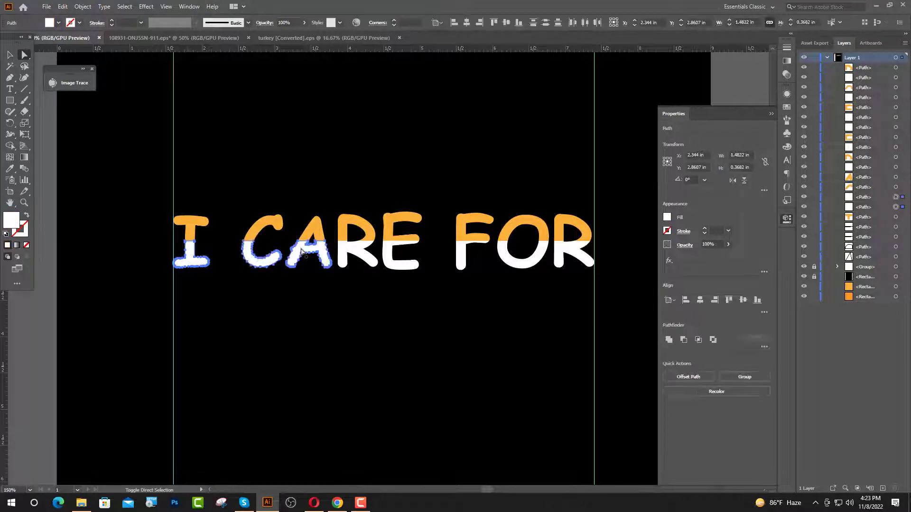
pyautogui.keyDown('shift'); pyautogui.click(346, 250); pyautogui.keyUp('shift')
pyautogui.keyDown('shift'); pyautogui.click(404, 260); pyautogui.keyUp('shift')
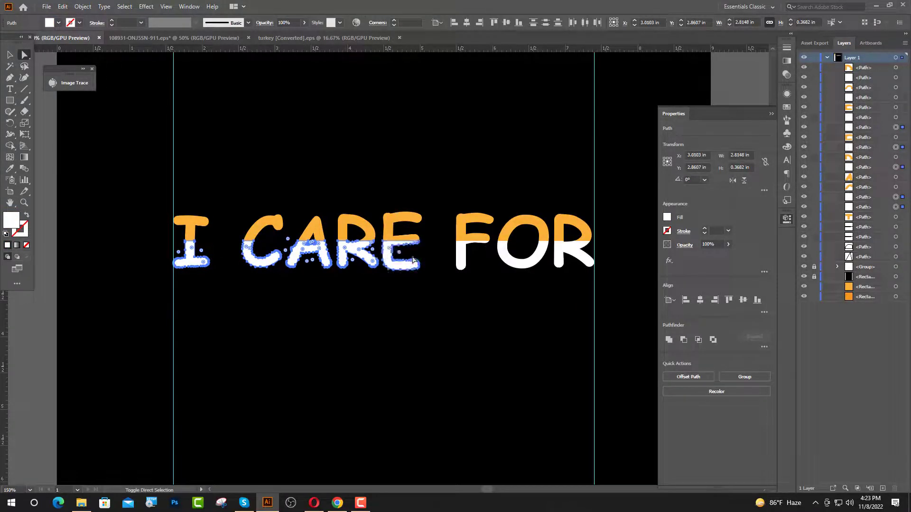
pyautogui.keyDown('shift'); pyautogui.click(462, 257); pyautogui.keyUp('shift')
pyautogui.keyDown('shift'); pyautogui.click(502, 256); pyautogui.keyUp('shift')
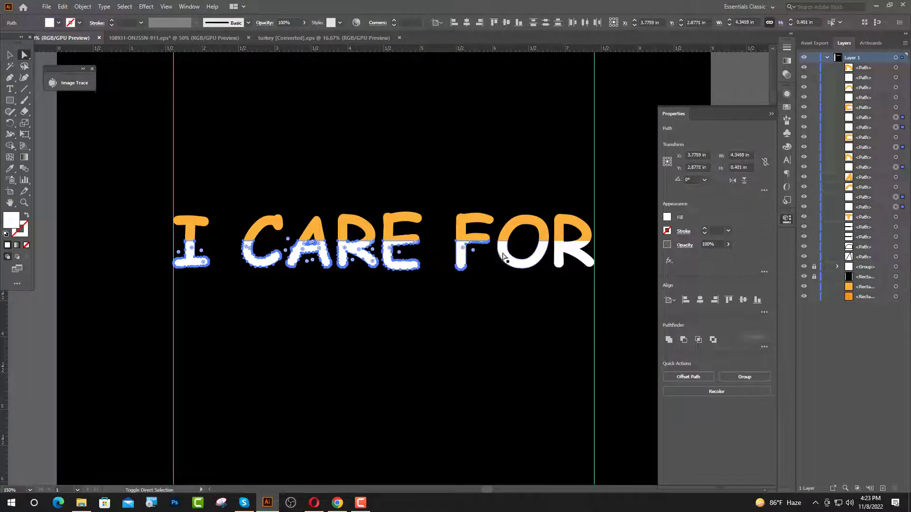
pyautogui.keyDown('shift'); pyautogui.click(562, 251); pyautogui.keyUp('shift')
pyautogui.hotkey('ctrl', '-')
pyautogui.hotkey('ctrl', '-')
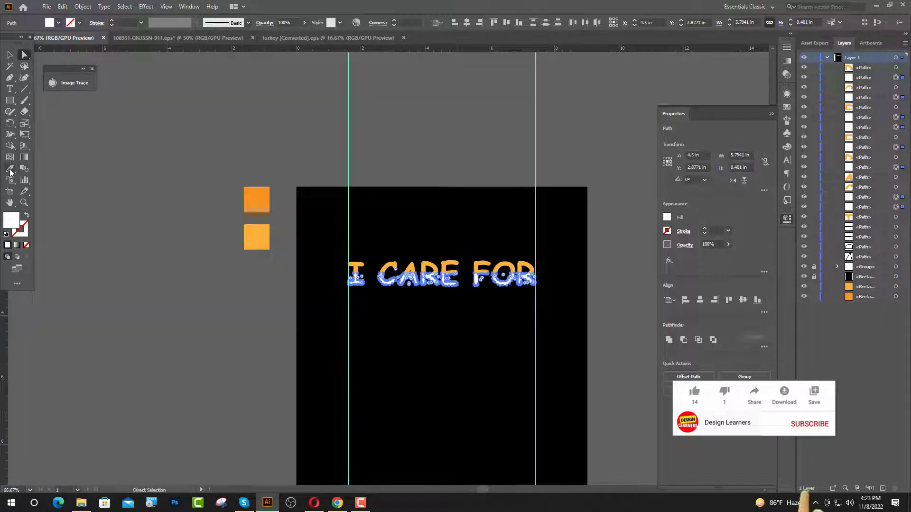
pyautogui.click(256, 199)
pyautogui.press('v')
pyautogui.click(318, 327)
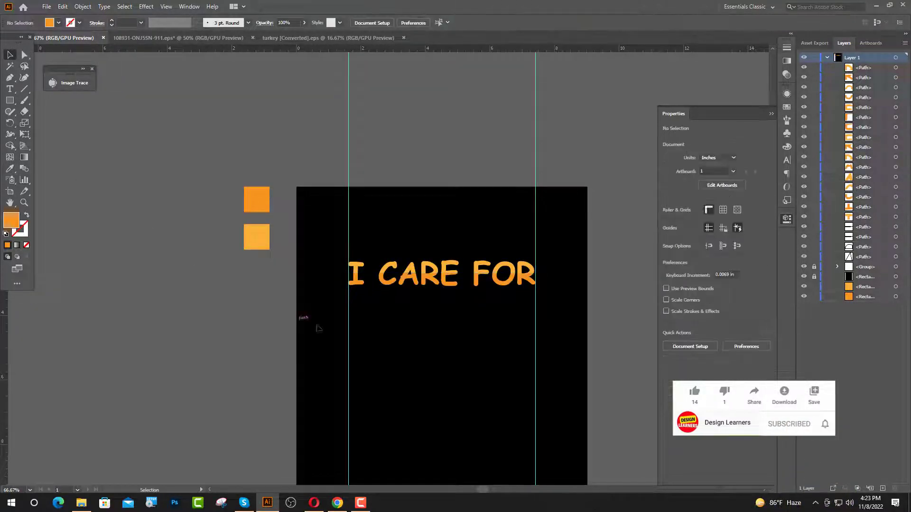
# Step: Group all upper and lower pieces of the "I CARE FOR" lettering
pyautogui.scroll(2, 507, 282)
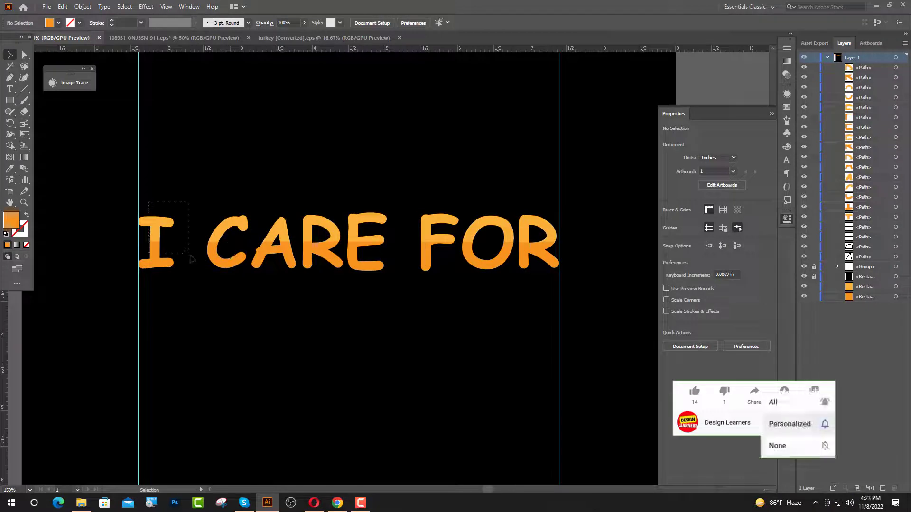
pyautogui.moveTo(391, 298); pyautogui.dragTo(541, 285)
pyautogui.press('a')
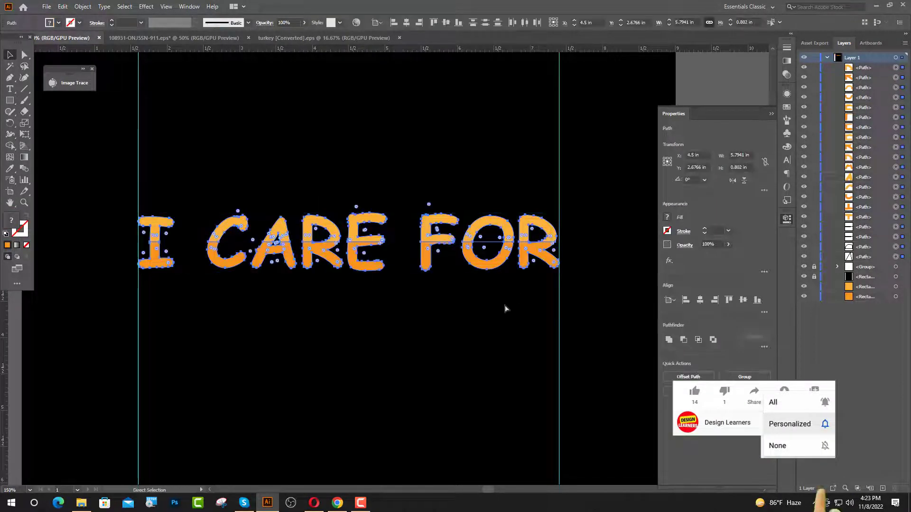
pyautogui.hotkey('ctrl', 'g')
pyautogui.press('v')
# Step: Apply a horizontal Arc warp with a bend of about 23% to the grouped lettering
pyautogui.click(146, 6)
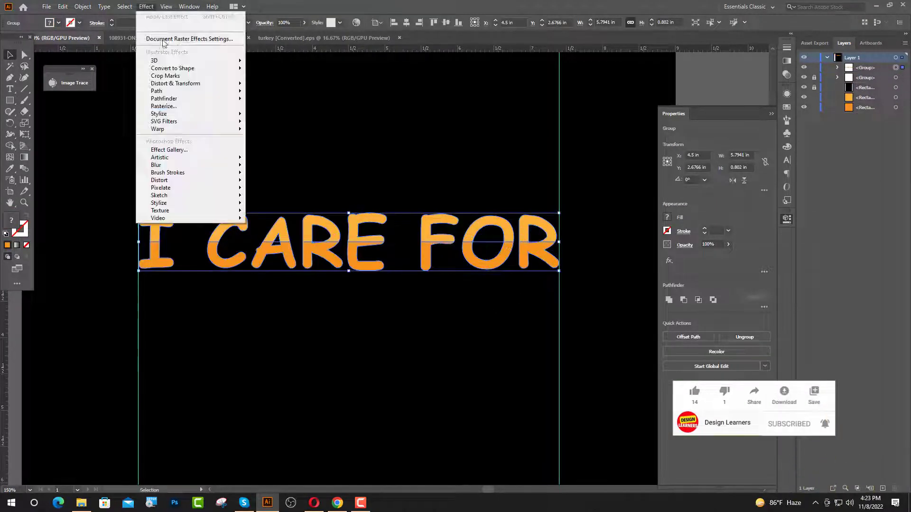
pyautogui.moveTo(190, 128)
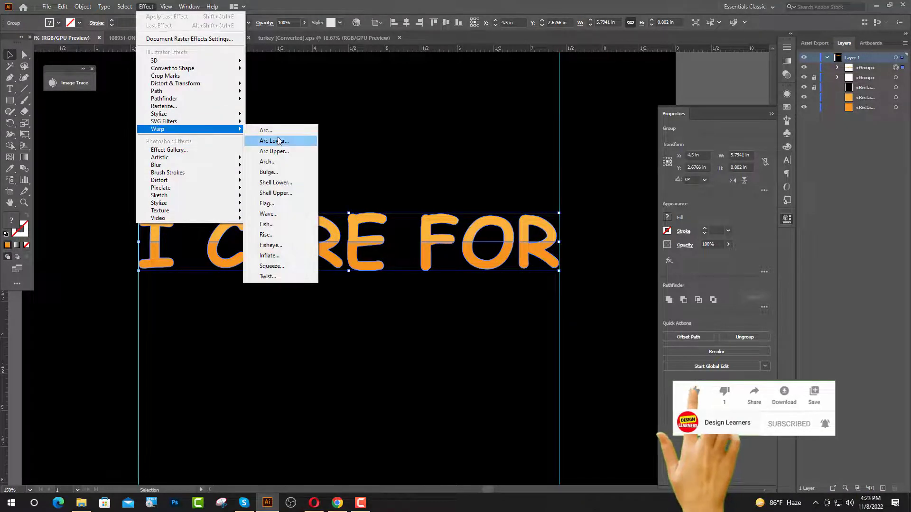
pyautogui.click(271, 131)
pyautogui.moveTo(712, 250); pyautogui.dragTo(698, 250)
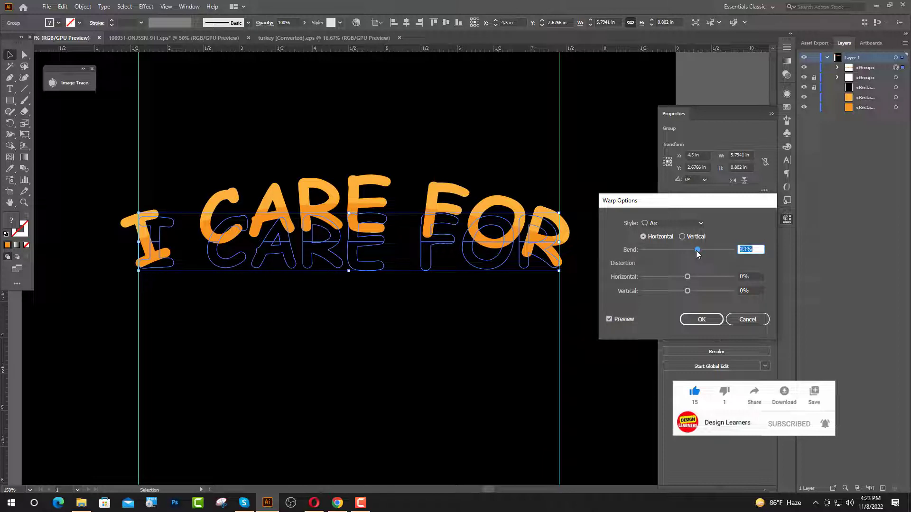
pyautogui.click(701, 319)
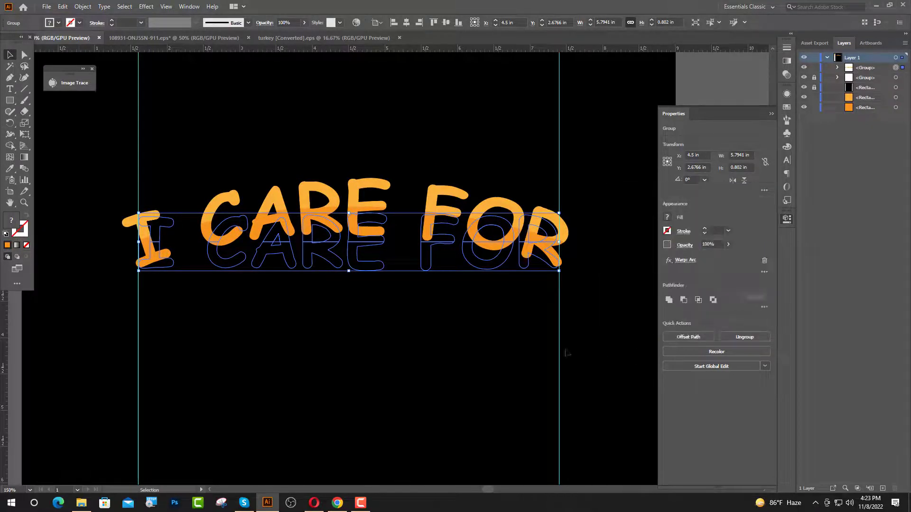
# Step: Expand the appearance of the arched lettering and fit it between the two vertical guides, about 5.8 in wide
pyautogui.click(82, 7)
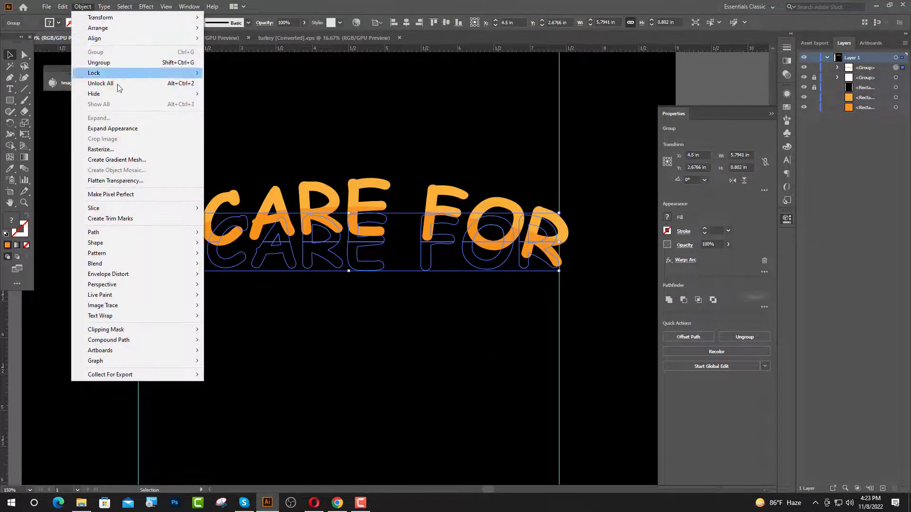
pyautogui.click(109, 129)
pyautogui.moveTo(571, 224); pyautogui.dragTo(560, 228)
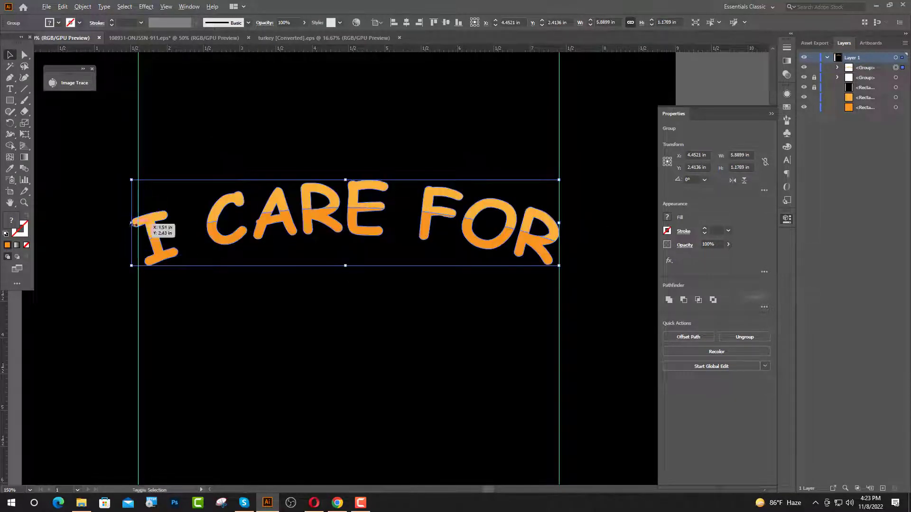
pyautogui.click(313, 350)
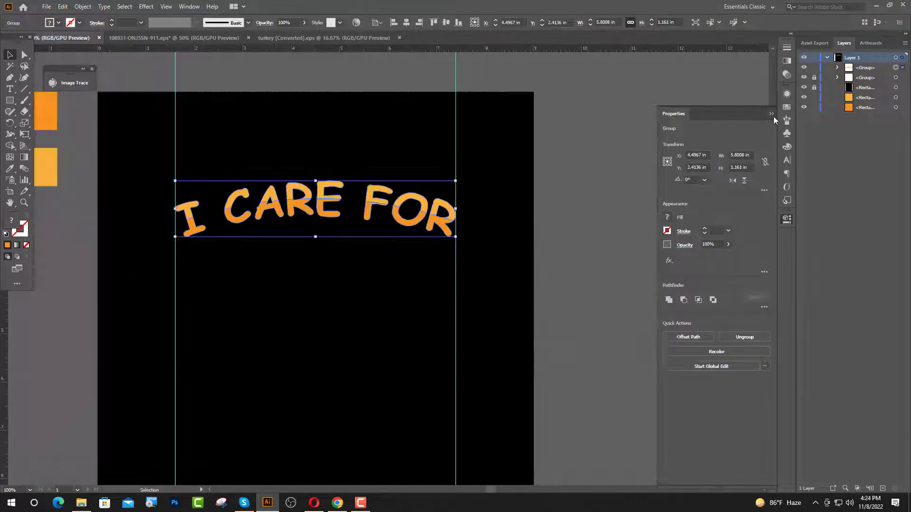
pyautogui.click(772, 114)
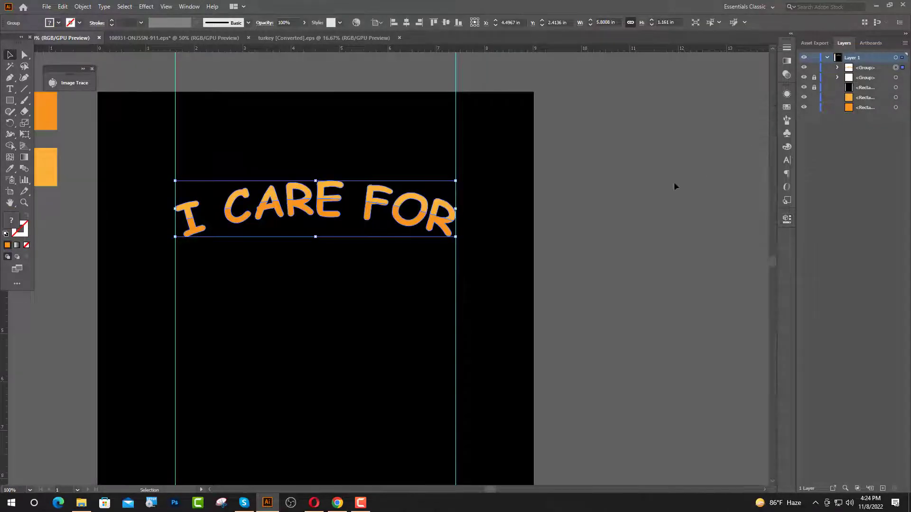
pyautogui.click(674, 183)
# Step: Add the text "The" below the arched lettering in white Dancing Script Bold
pyautogui.click(9, 90)
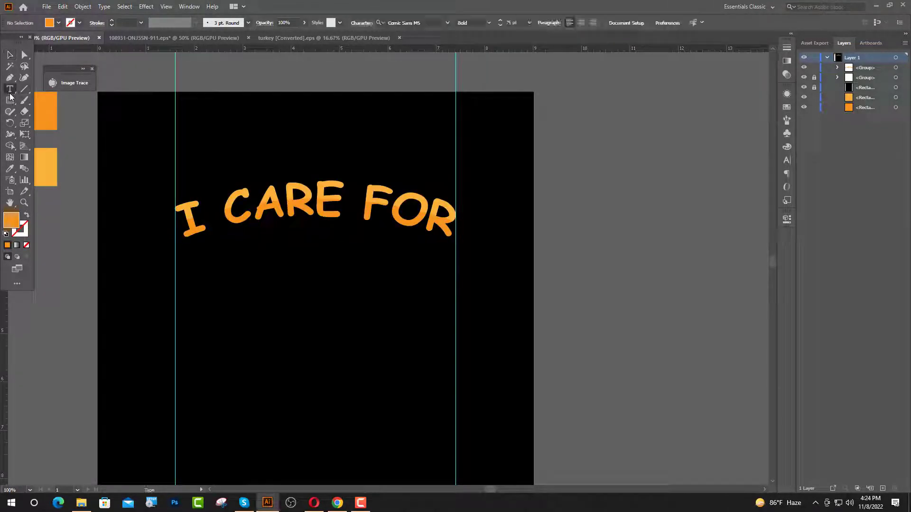
pyautogui.click(216, 288)
pyautogui.click(49, 23)
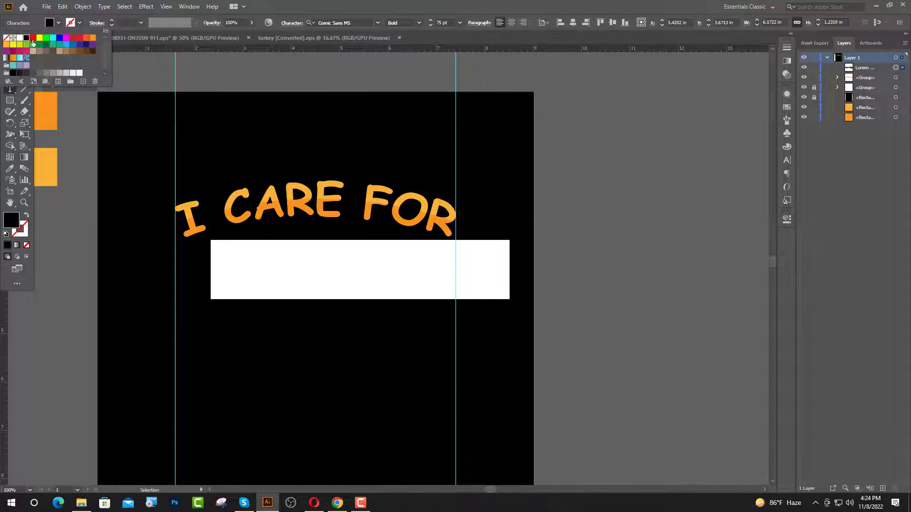
pyautogui.click(20, 39)
pyautogui.click(368, 23)
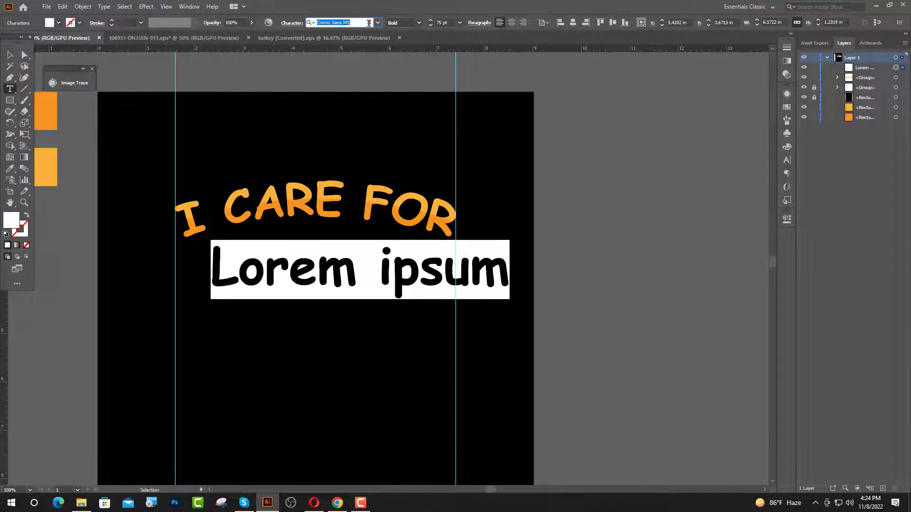
pyautogui.write('DA')
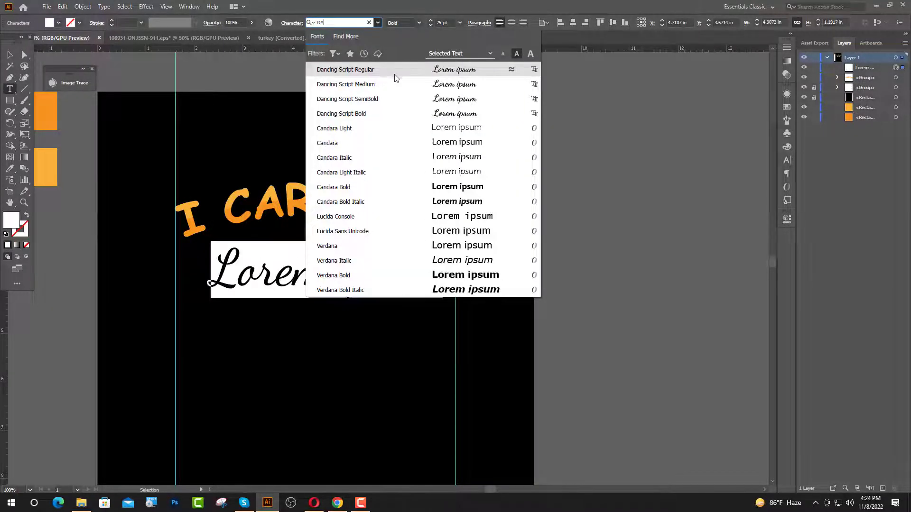
pyautogui.click(382, 113)
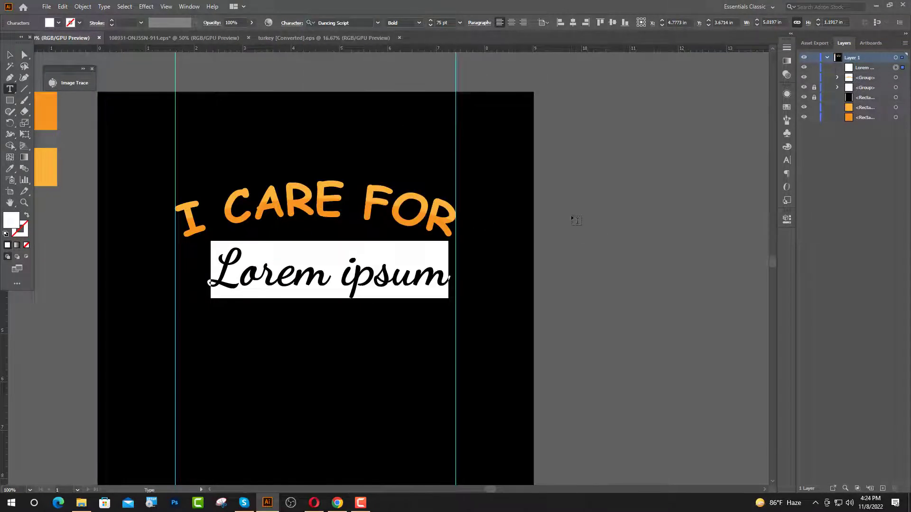
pyautogui.write('The')
pyautogui.press('Escape')
# Step: Convert "The" to outlines and center it horizontally beneath the arched lettering
pyautogui.moveTo(273, 280); pyautogui.dragTo(331, 282)
pyautogui.moveTo(330, 245); pyautogui.dragTo(341, 236)
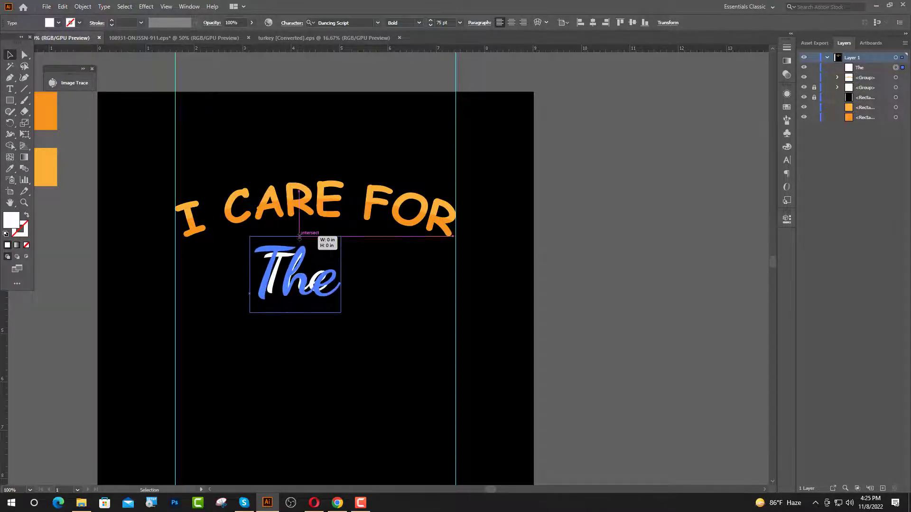
pyautogui.rightClick(297, 274)
pyautogui.click(353, 348)
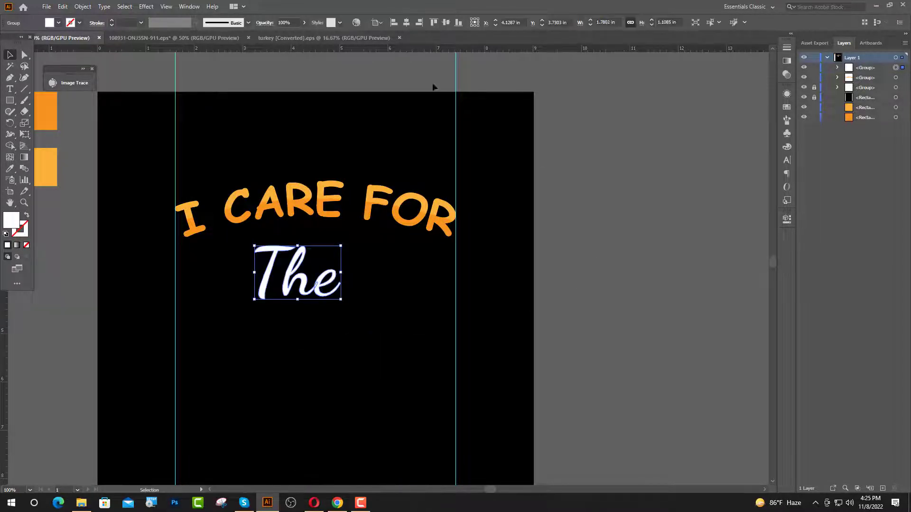
pyautogui.click(472, 128)
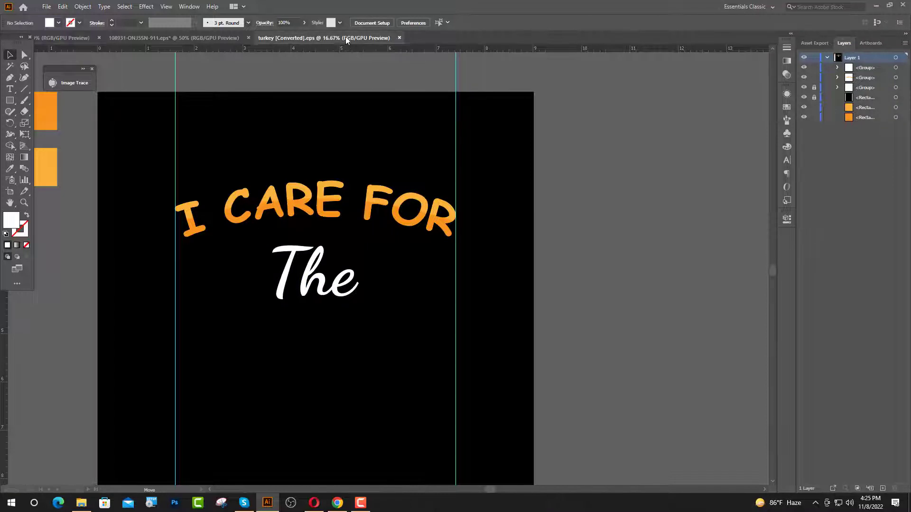
# Step: Bring the turkey illustration from turkey [Converted].eps into the lettering design and place it over the artboard
pyautogui.click(346, 38)
pyautogui.moveTo(434, 257); pyautogui.dragTo(405, 318)
pyautogui.scroll(-2, 404, 313)
pyautogui.scroll(-1, 399, 307)
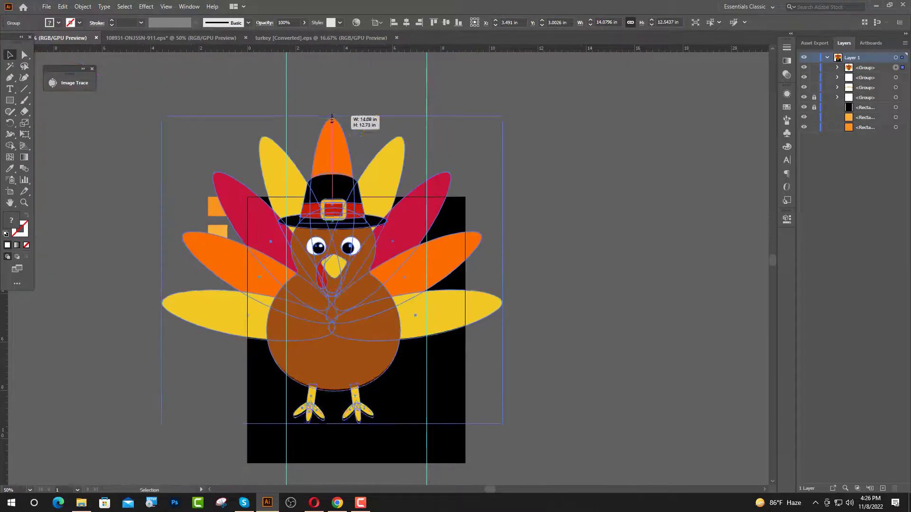
# Step: Scale the turkey illustration down to about 1.35 in wide and place it at the left guide beside "The"
pyautogui.moveTo(332, 118); pyautogui.dragTo(338, 242)
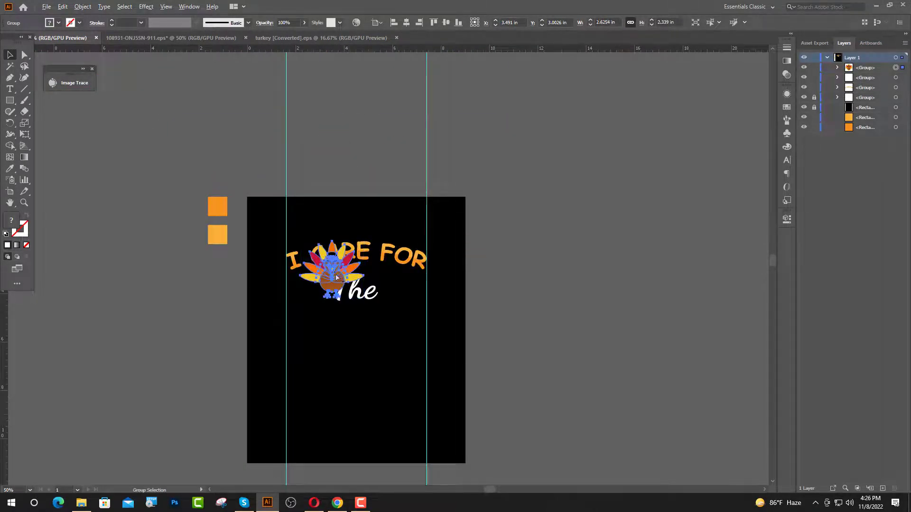
pyautogui.scroll(3, 358, 251)
pyautogui.moveTo(279, 226); pyautogui.dragTo(279, 267)
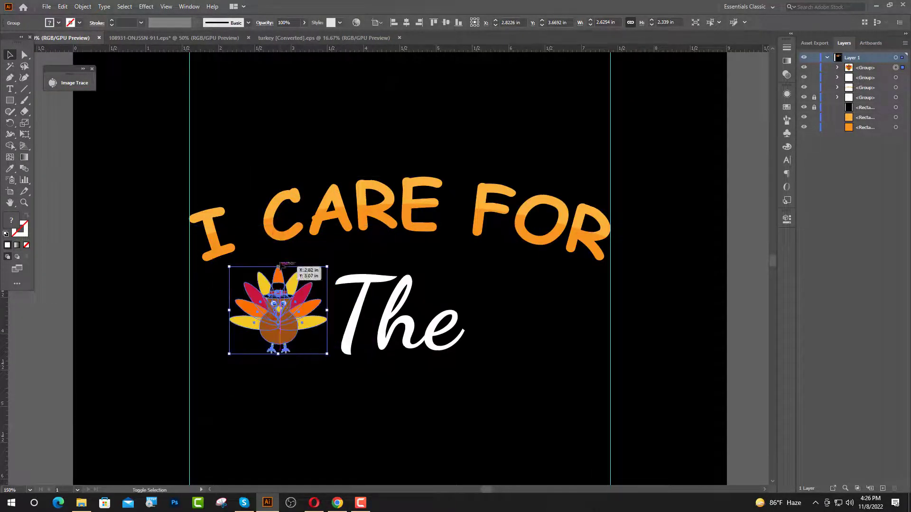
pyautogui.moveTo(287, 314); pyautogui.dragTo(280, 318)
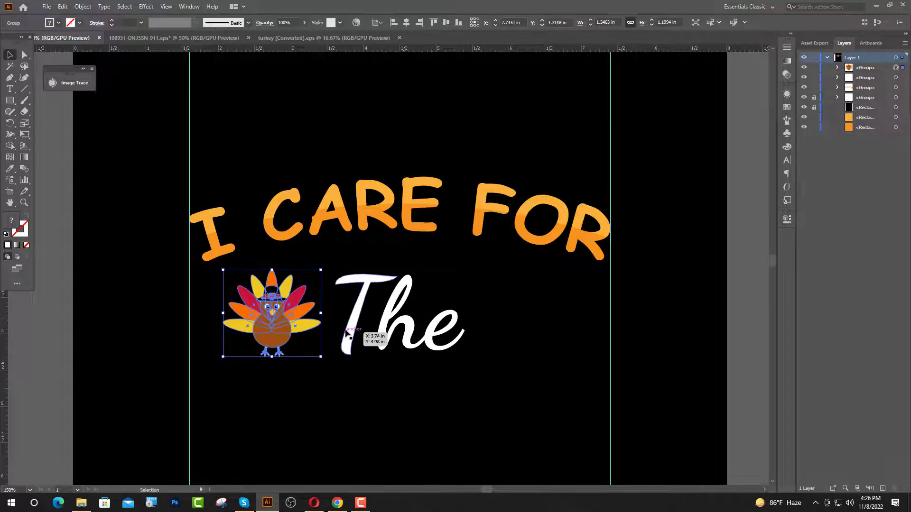
pyautogui.keyDown('shift'); pyautogui.click(420, 332); pyautogui.keyUp('shift')
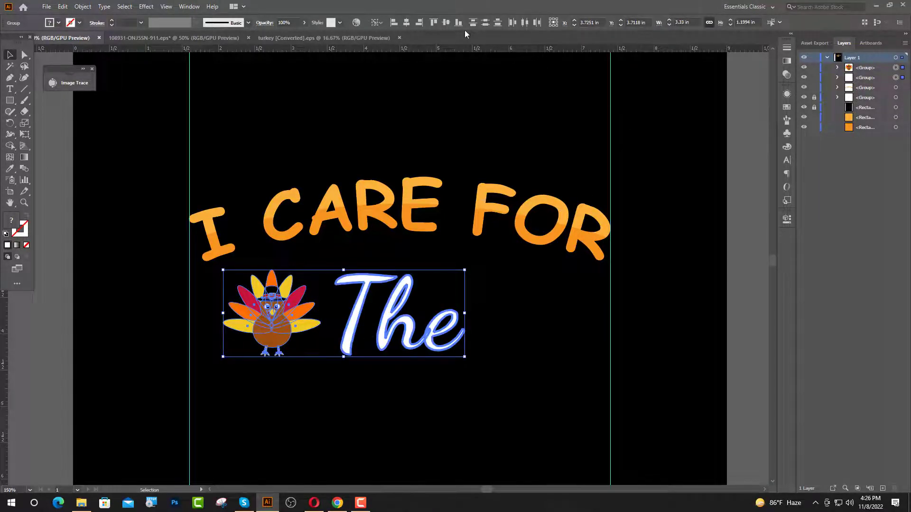
pyautogui.click(417, 95)
pyautogui.moveTo(278, 325); pyautogui.dragTo(249, 330)
# Step: Enlarge the script word "The" proportionally about its horizontal center, keeping its baseline level with the turkey's feet
pyautogui.click(382, 334)
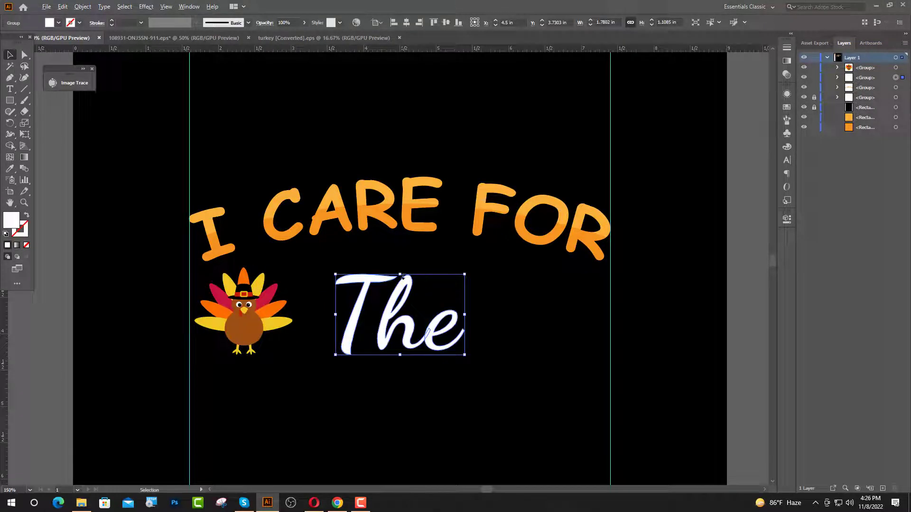
pyautogui.moveTo(403, 276); pyautogui.dragTo(412, 260)
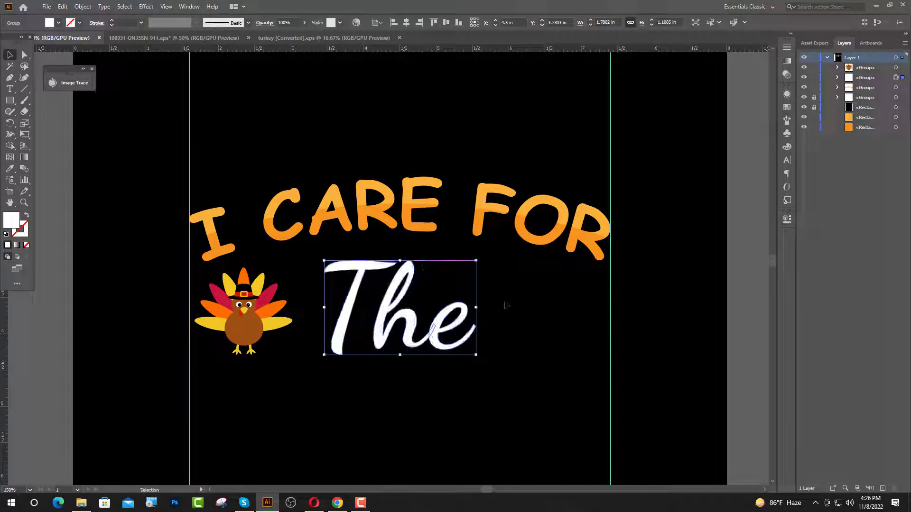
pyautogui.click(654, 298)
# Step: Duplicate the turkey and place the copy level with the original at the right guide, on the other side of "The"
pyautogui.moveTo(250, 332); pyautogui.dragTo(567, 332)
pyautogui.hotkey('ctrl', '-')
pyautogui.click(456, 346)
# Step: Add the text "CUTEST" below "The" in white Comic Sans MS Bold
pyautogui.scroll(-5, 476, 314)
pyautogui.press('t')
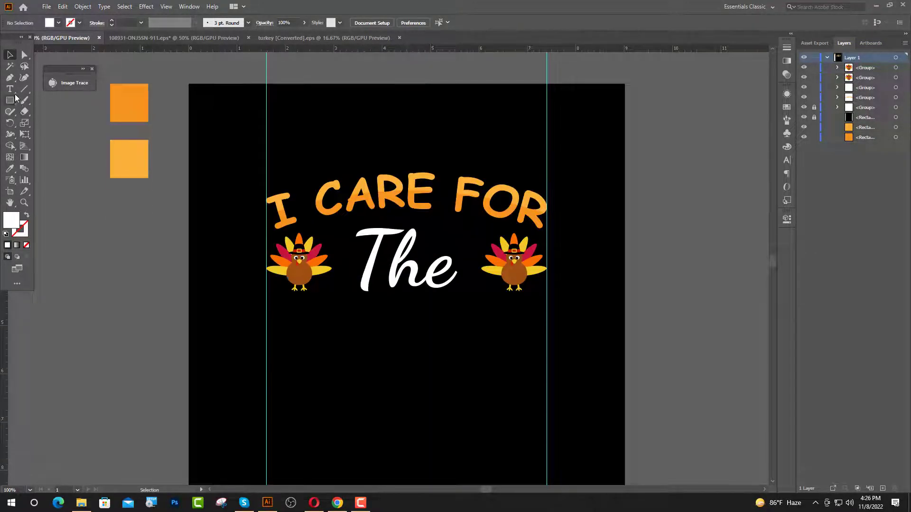
pyautogui.click(286, 346)
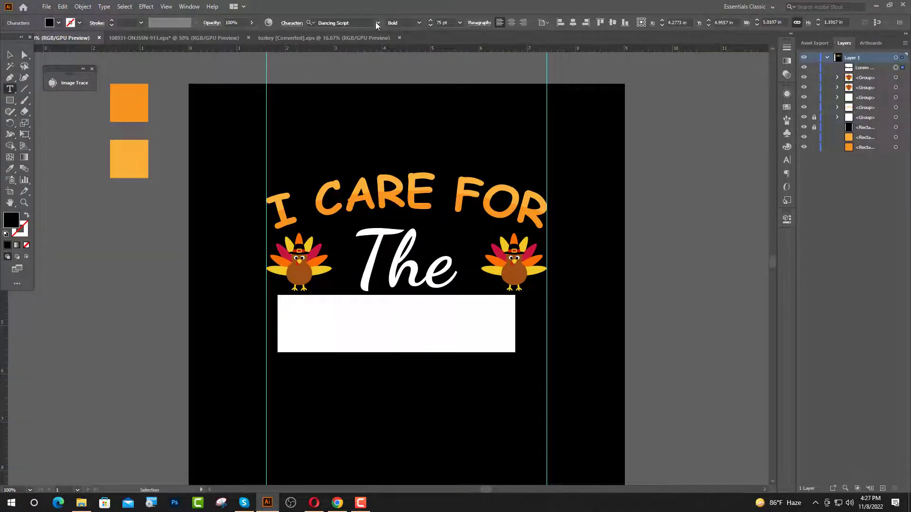
pyautogui.click(377, 22)
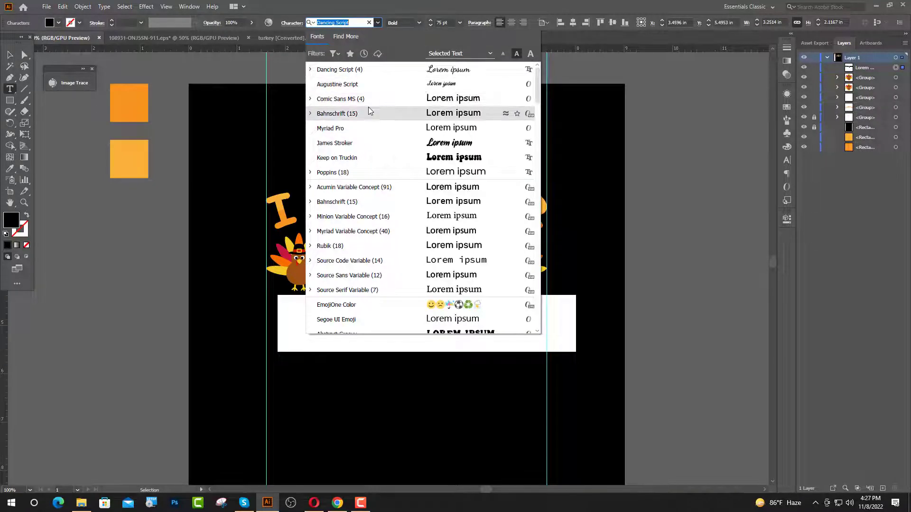
pyautogui.click(370, 100)
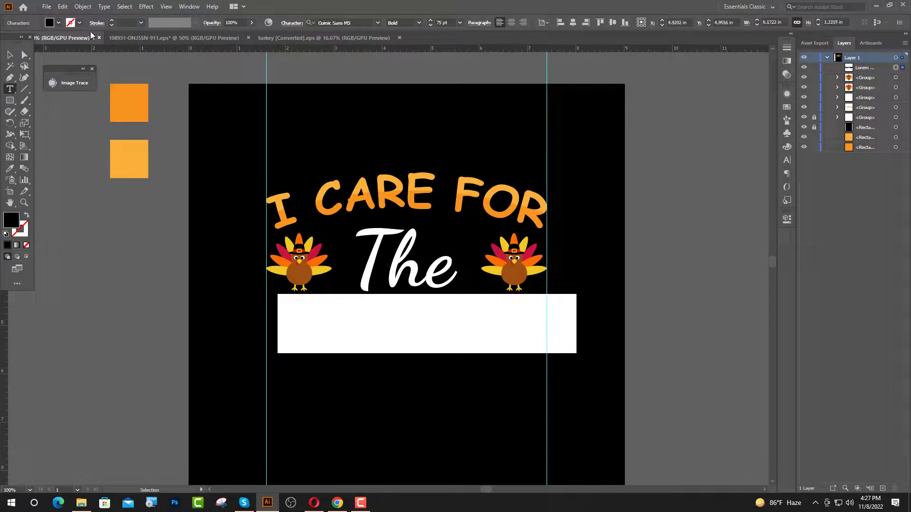
pyautogui.click(49, 23)
pyautogui.click(19, 37)
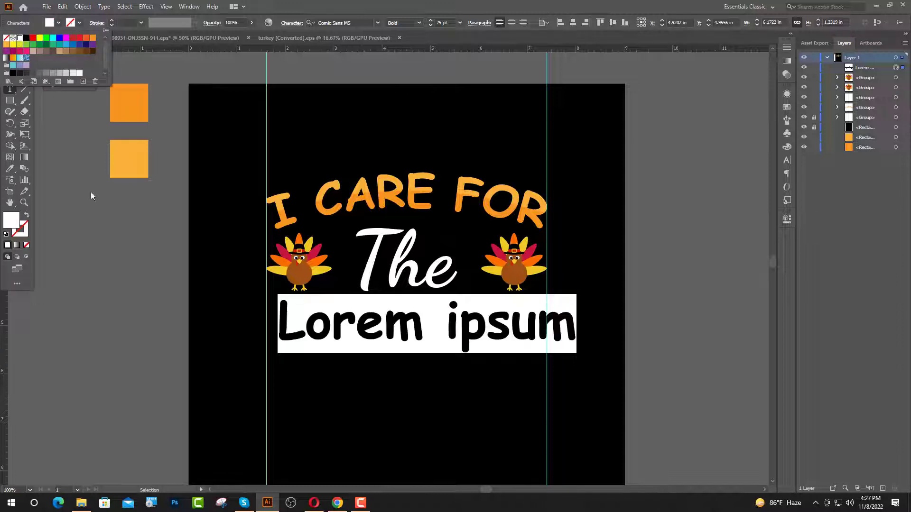
pyautogui.write('C')
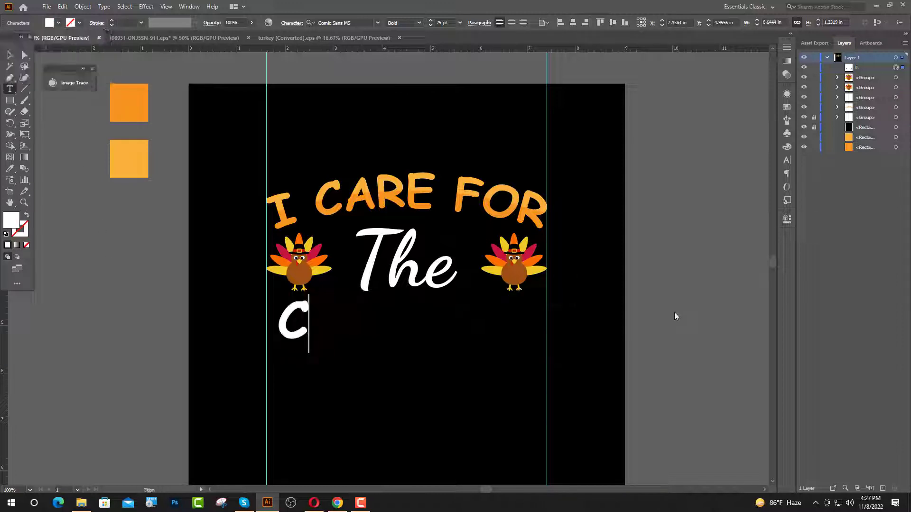
pyautogui.write('UTEST')
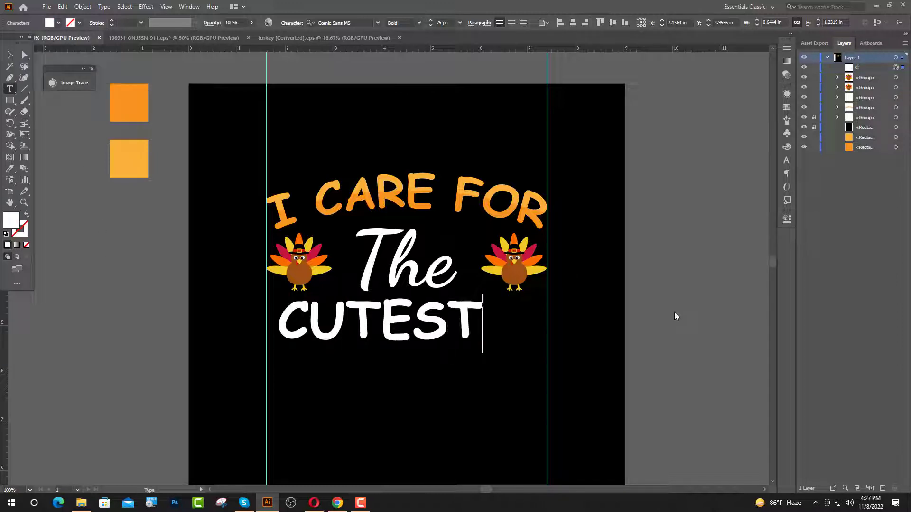
pyautogui.press('Escape')
# Step: Enlarge "CUTEST" to about 99.5 pt and move it below "The" so its right end meets the right guide
pyautogui.moveTo(380, 353); pyautogui.dragTo(382, 369)
pyautogui.moveTo(398, 331); pyautogui.dragTo(408, 345)
pyautogui.moveTo(398, 300); pyautogui.dragTo(400, 301)
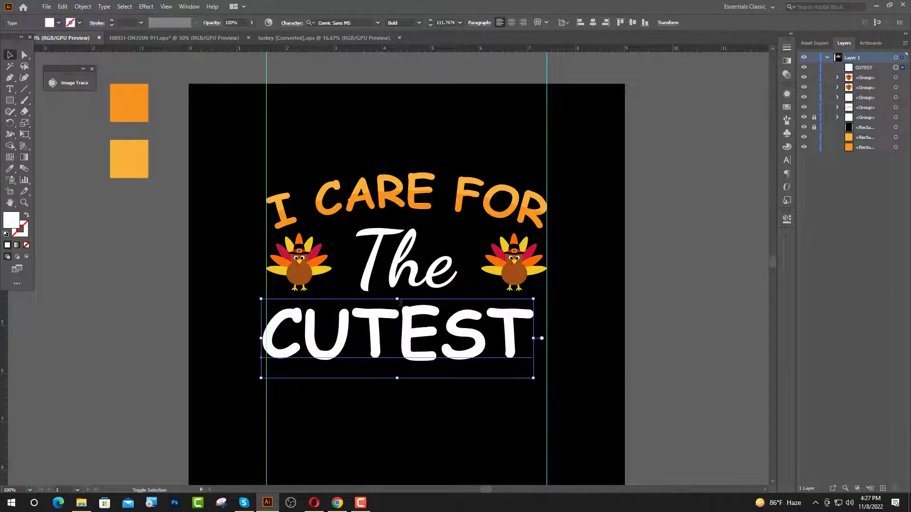
pyautogui.moveTo(379, 339); pyautogui.dragTo(392, 339)
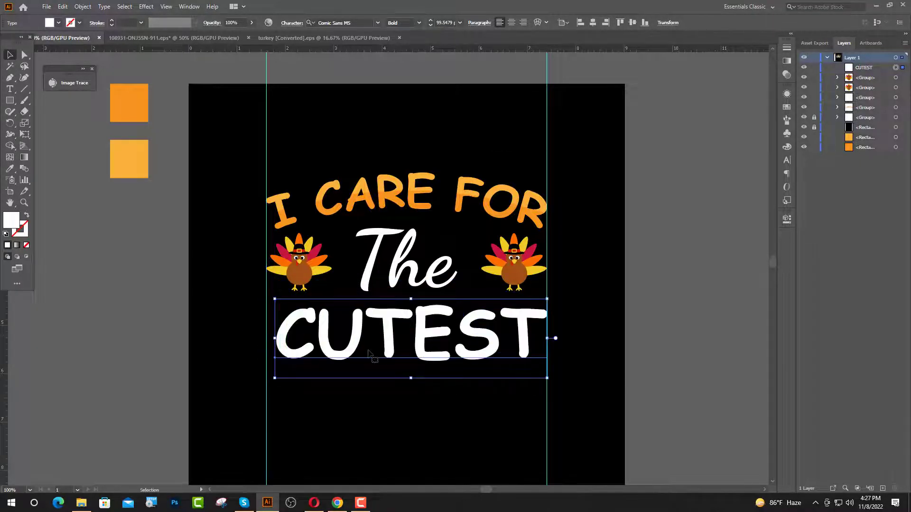
# Step: Convert the "CUTEST" text to outlines
pyautogui.rightClick(370, 350)
pyautogui.click(406, 220)
pyautogui.click(614, 317)
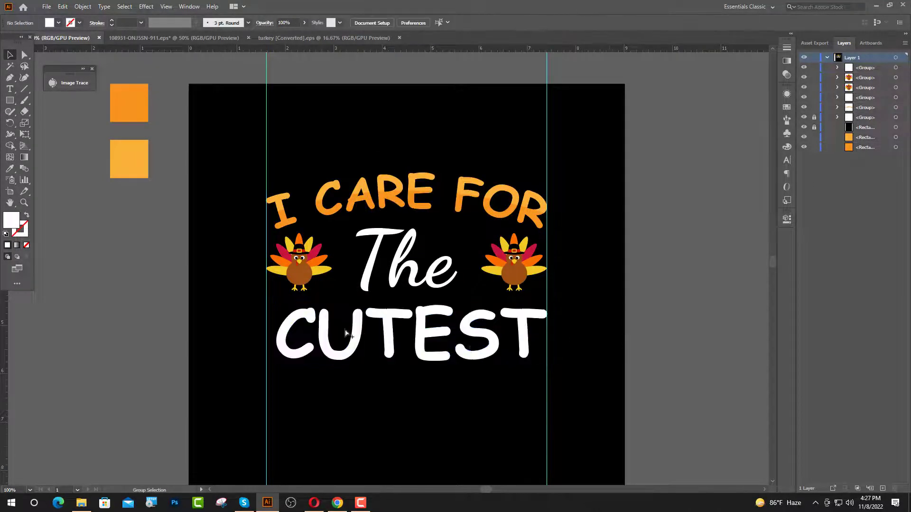
# Step: Fit the outlined "CUTEST" between the two vertical guides by aligning it to the left guide and enlarging it to about 5.8 in wide
pyautogui.scroll(2, 335, 330)
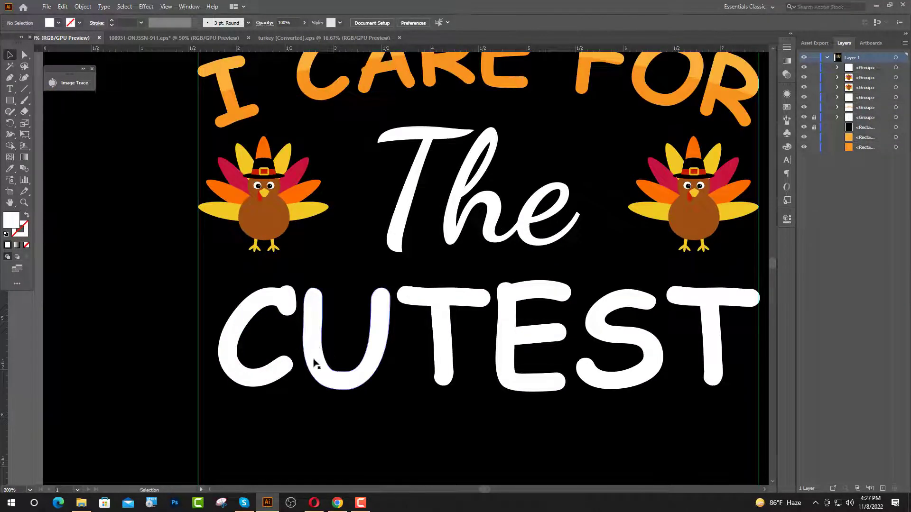
pyautogui.moveTo(314, 364); pyautogui.dragTo(296, 366)
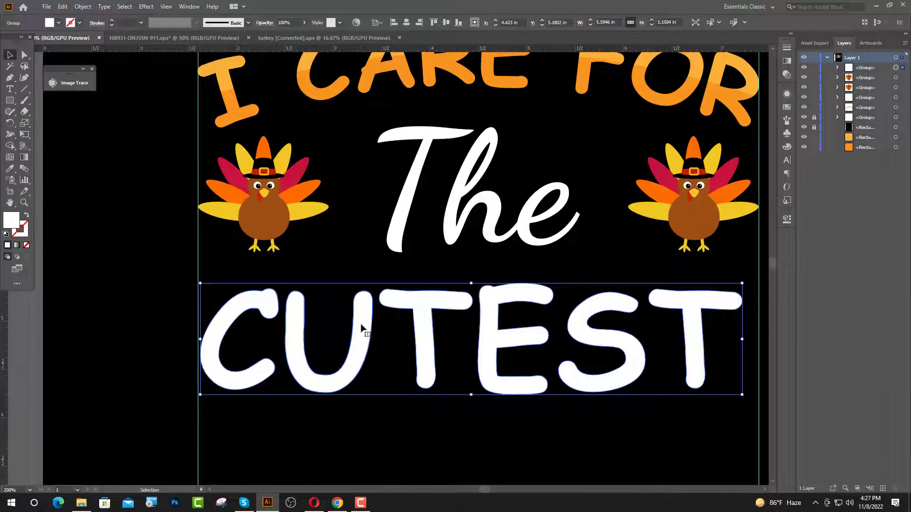
pyautogui.press('Left')
pyautogui.press('Left')
pyautogui.moveTo(740, 284); pyautogui.dragTo(760, 279)
pyautogui.click(373, 281)
pyautogui.hotkey('ctrl', '-')
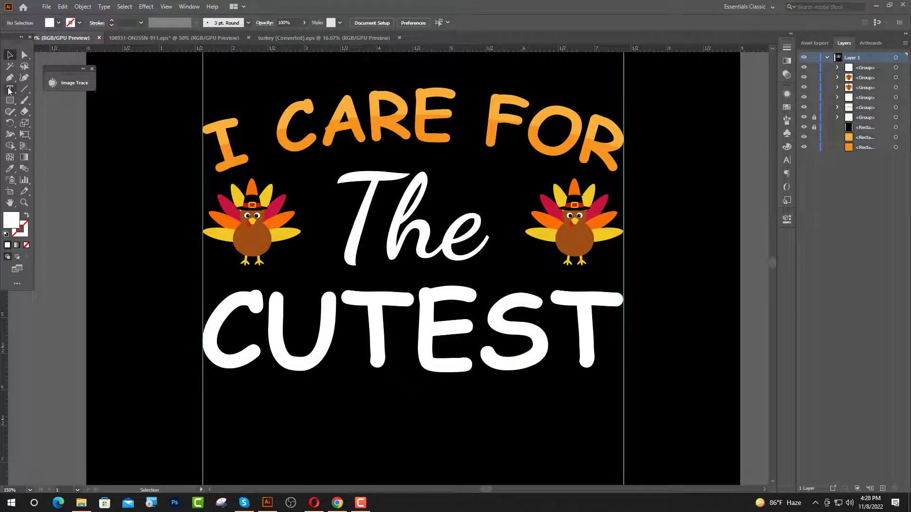
# Step: Draw a horizontal line about 5.8 in long between the two guides with the Pen tool and place it along the top edge of "CUTEST"
pyautogui.click(9, 78)
pyautogui.click(202, 317)
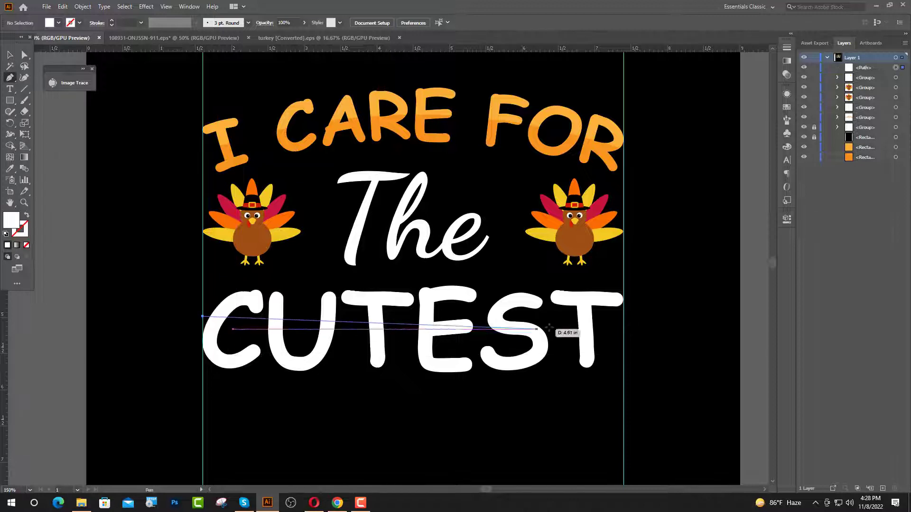
pyautogui.click(623, 316)
pyautogui.press('Escape')
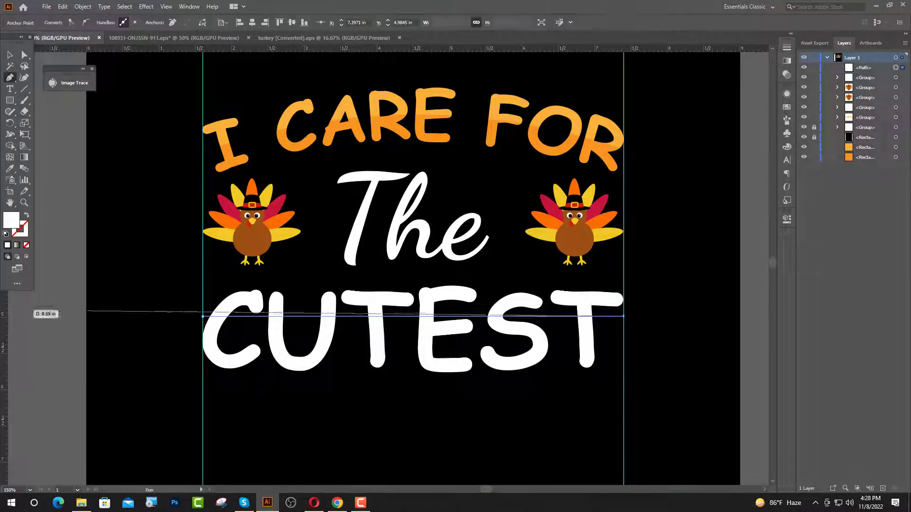
pyautogui.click(9, 57)
pyautogui.click(406, 319)
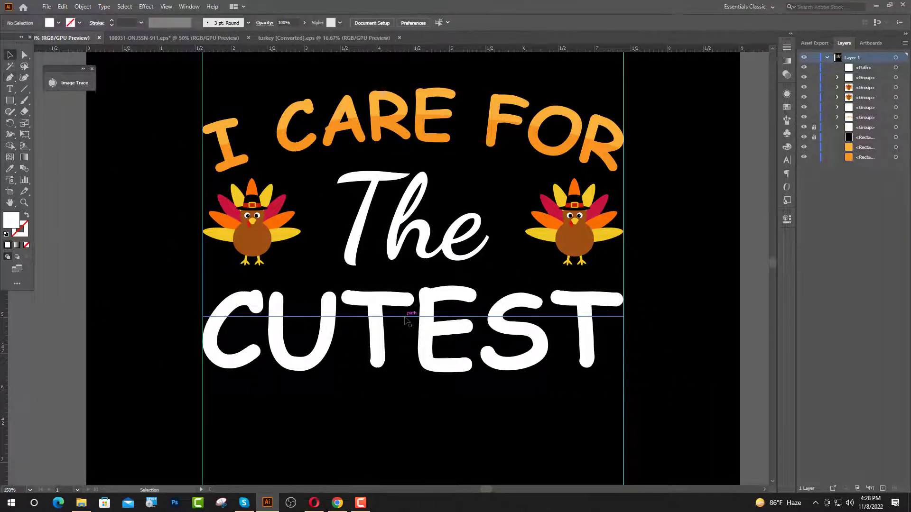
pyautogui.moveTo(406, 319); pyautogui.dragTo(405, 286)
pyautogui.moveTo(502, 321); pyautogui.dragTo(416, 338)
pyautogui.click(416, 339)
pyautogui.click(611, 337)
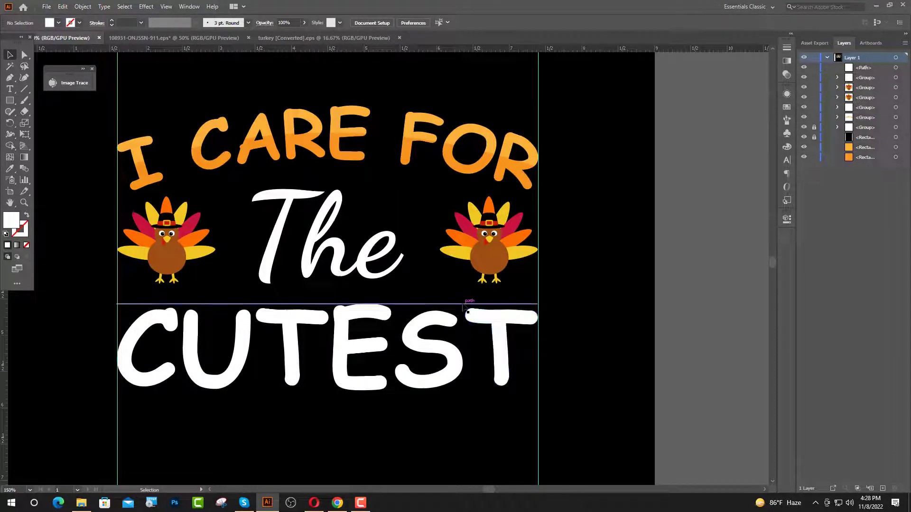
# Step: Duplicate the line downward to form four horizontal lines from the top edge to the bottom edge of "CUTEST"
pyautogui.moveTo(465, 309); pyautogui.dragTo(466, 392)
pyautogui.keyDown('shift'); pyautogui.click(442, 378); pyautogui.keyUp('shift')
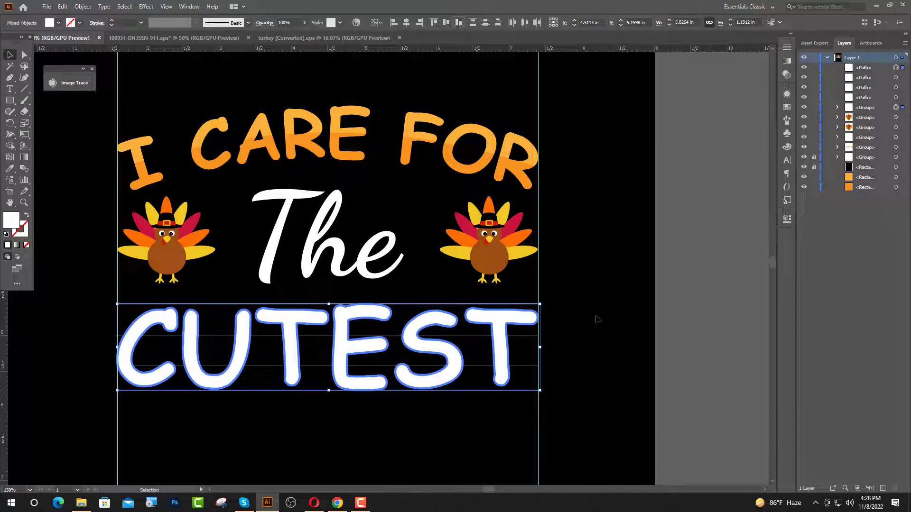
pyautogui.click(637, 350)
# Step: Distribute the four horizontal lines across "CUTEST" evenly by their vertical centers
pyautogui.click(475, 303)
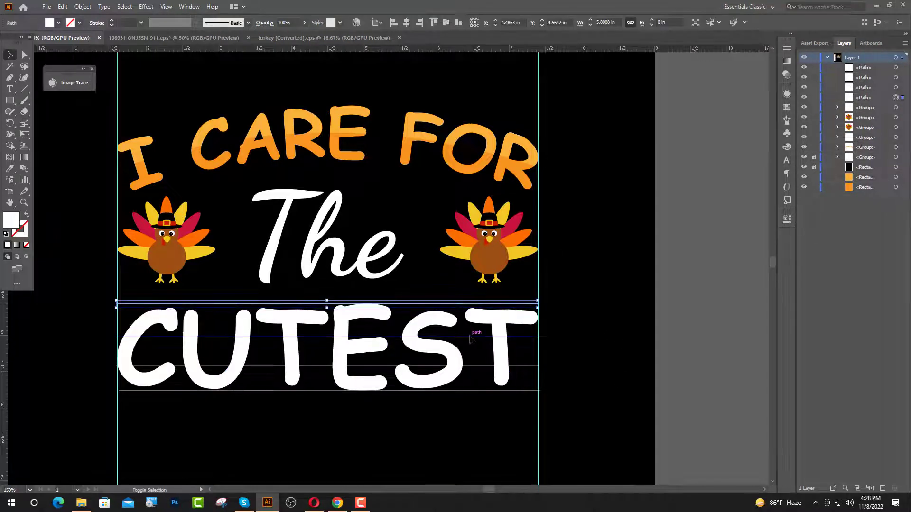
pyautogui.keyDown('shift'); pyautogui.click(471, 336); pyautogui.keyUp('shift')
pyautogui.keyDown('shift'); pyautogui.click(480, 391); pyautogui.keyUp('shift')
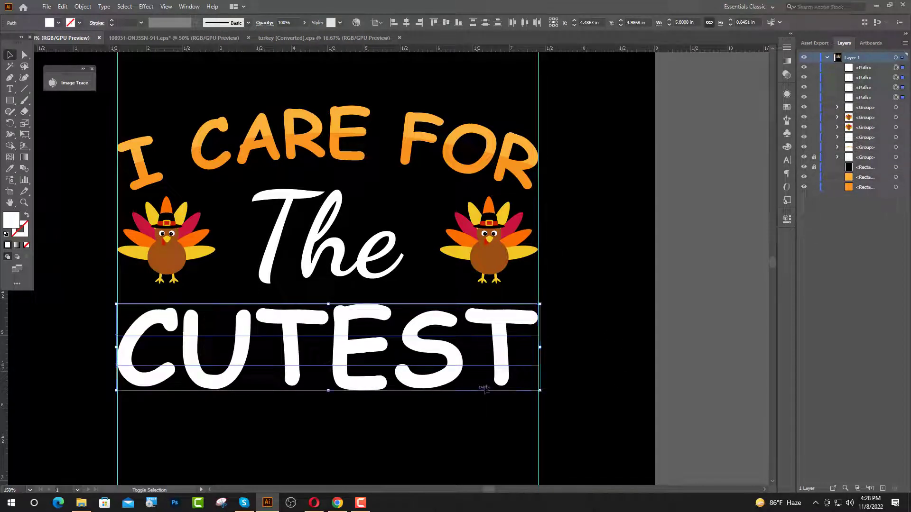
pyautogui.click(378, 22)
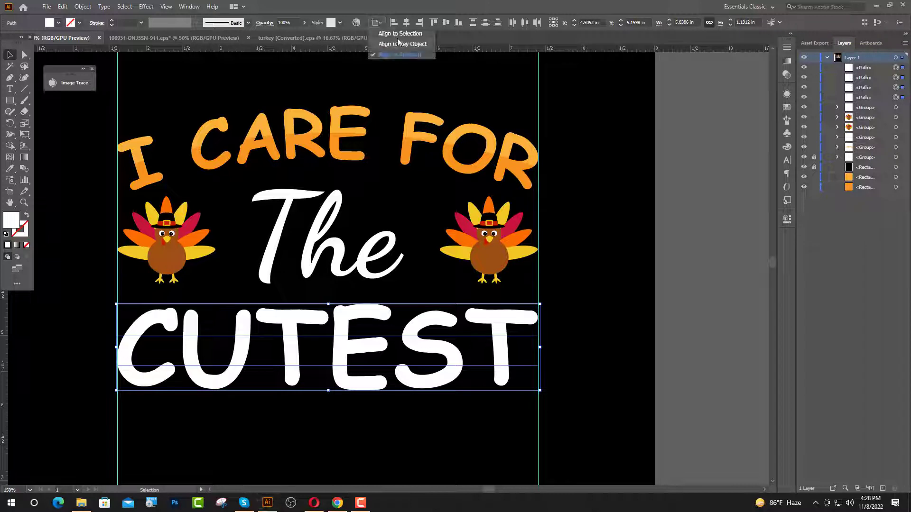
pyautogui.click(398, 43)
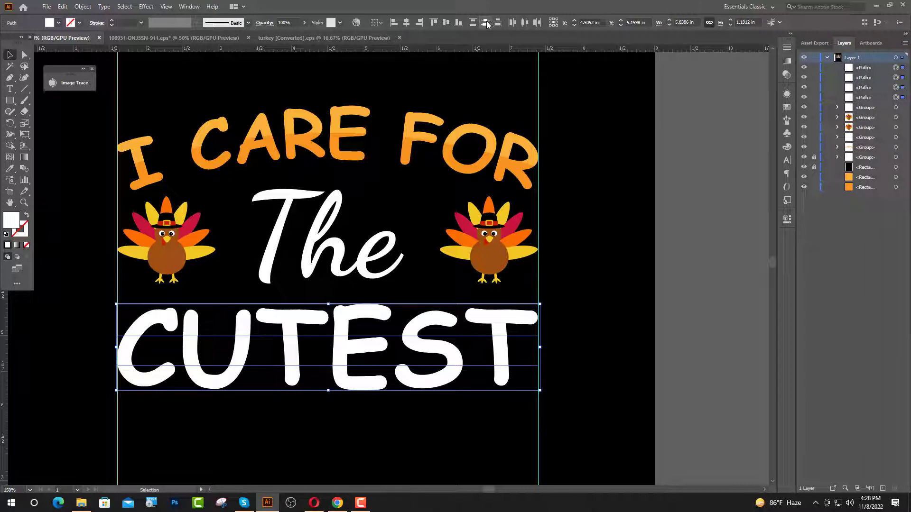
pyautogui.click(485, 22)
# Step: Delete the top and bottom lines, keeping only the two middle lines that cross "CUTEST"
pyautogui.click(315, 390)
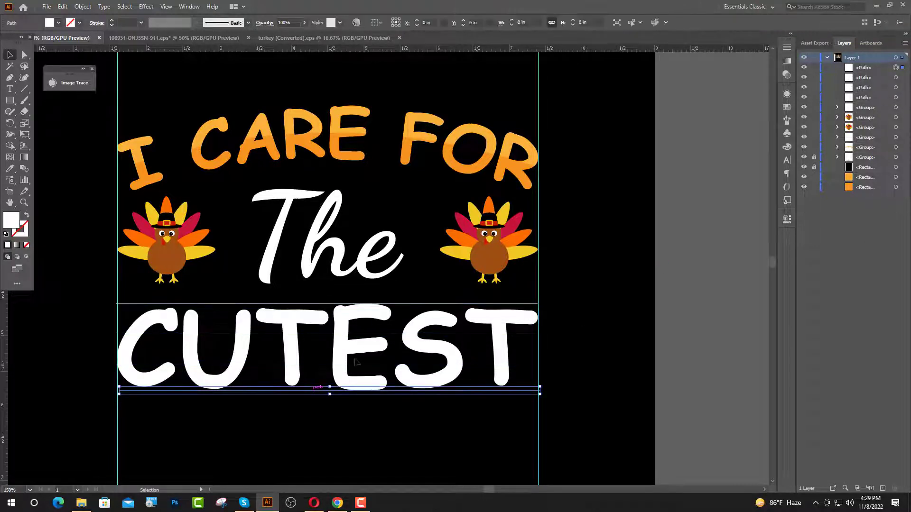
pyautogui.keyDown('shift'); pyautogui.click(408, 304); pyautogui.keyUp('shift')
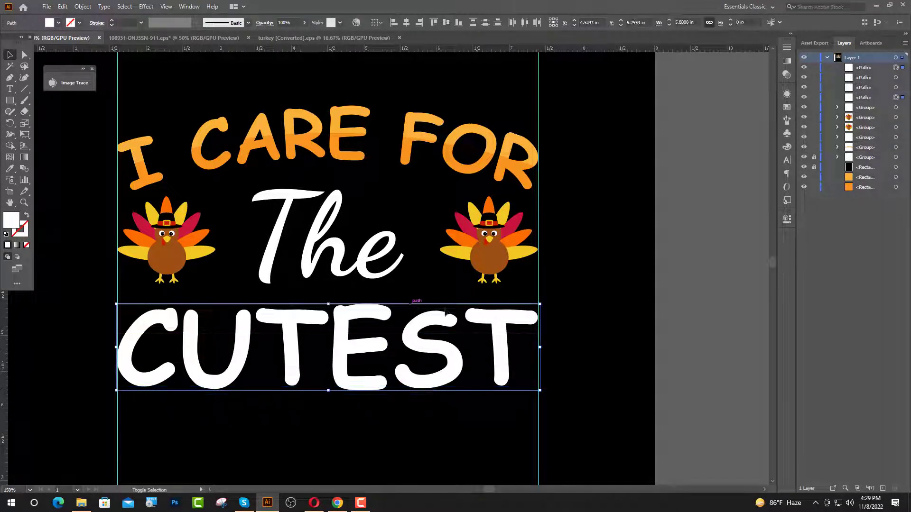
pyautogui.press('Delete')
pyautogui.hotkey('ctrl', 'z')
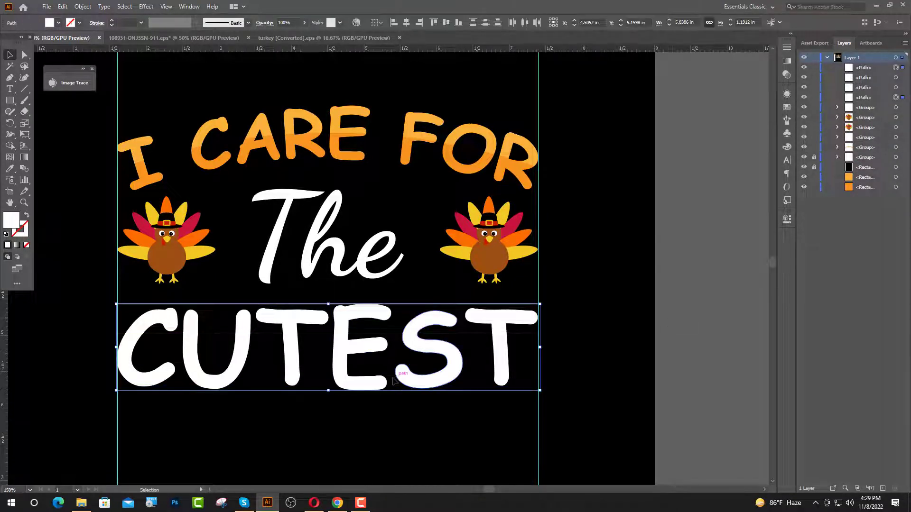
pyautogui.press('Delete')
# Step: Split the "CUTEST" lettering along its two middle lines using the Divide pathfinder
pyautogui.click(315, 362)
pyautogui.keyDown('shift'); pyautogui.click(256, 333); pyautogui.keyUp('shift')
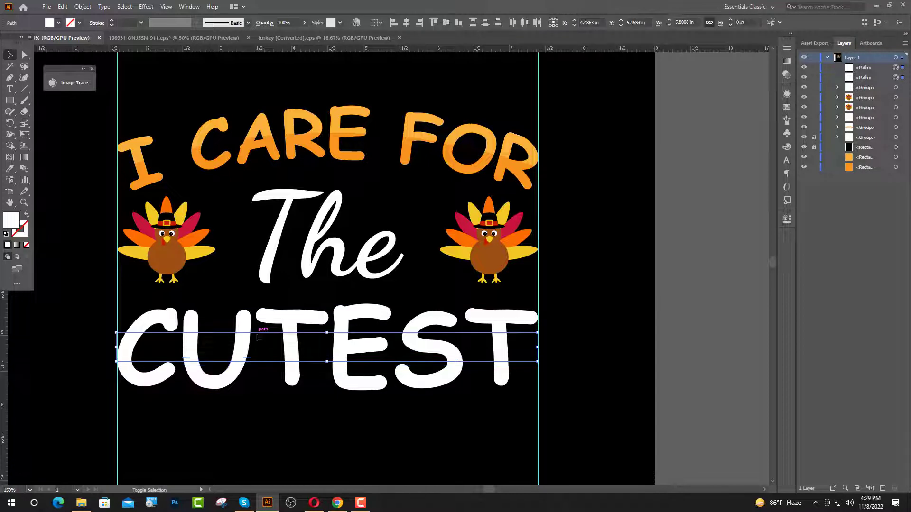
pyautogui.keyDown('shift'); pyautogui.click(247, 323); pyautogui.keyUp('shift')
pyautogui.click(787, 219)
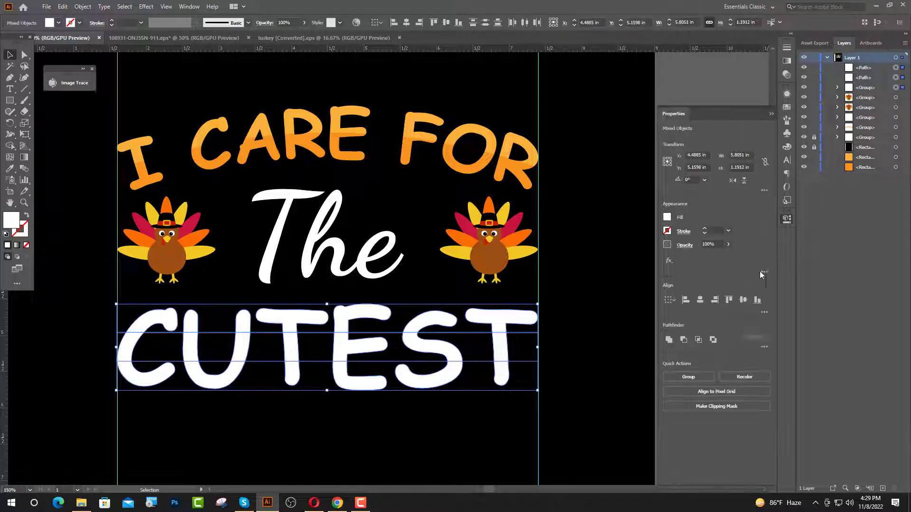
pyautogui.click(764, 347)
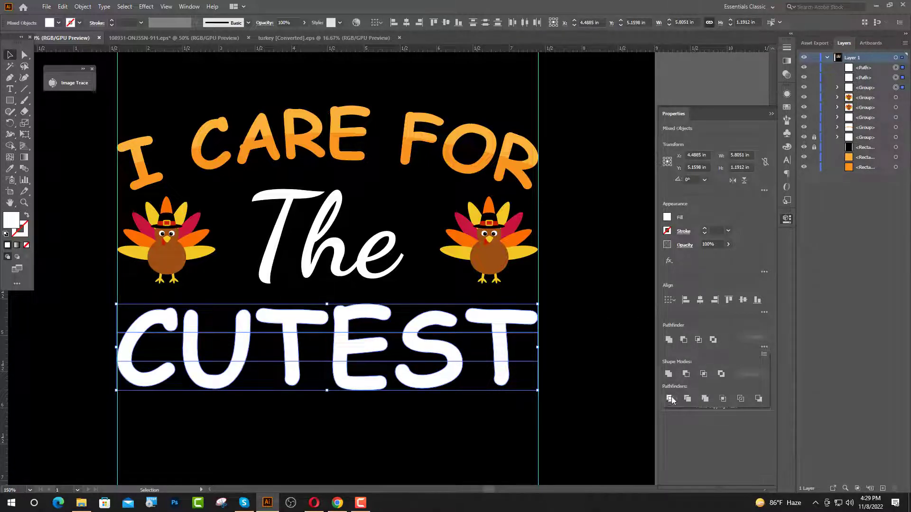
pyautogui.click(669, 398)
pyautogui.hotkey('ctrl', 'shift', 'a')
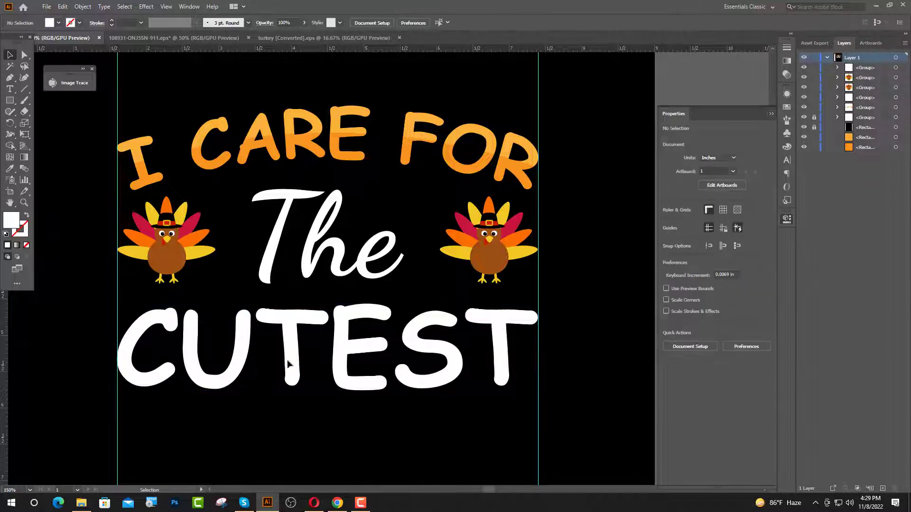
# Step: Ungroup the divided "CUTEST" lettering into separate paths and clear the selection
pyautogui.click(160, 369)
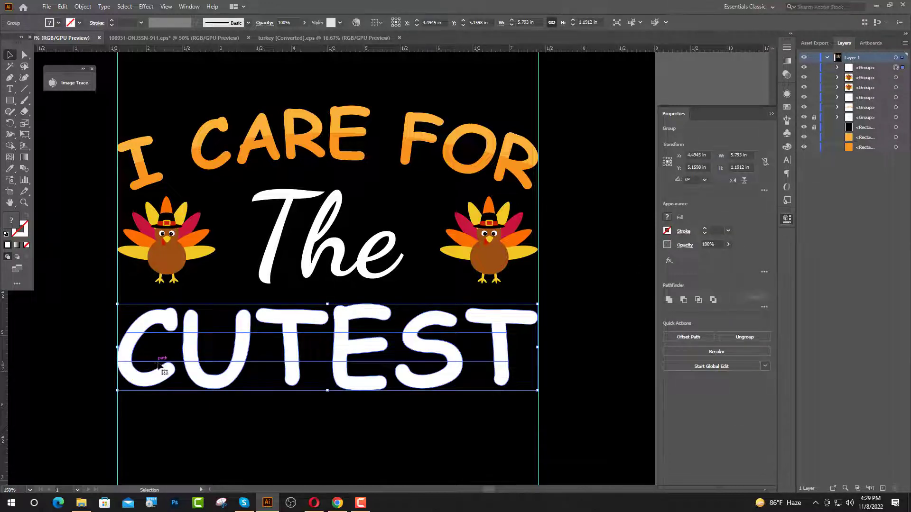
pyautogui.rightClick(159, 369)
pyautogui.click(189, 290)
pyautogui.hotkey('ctrl', 'shift', 'a')
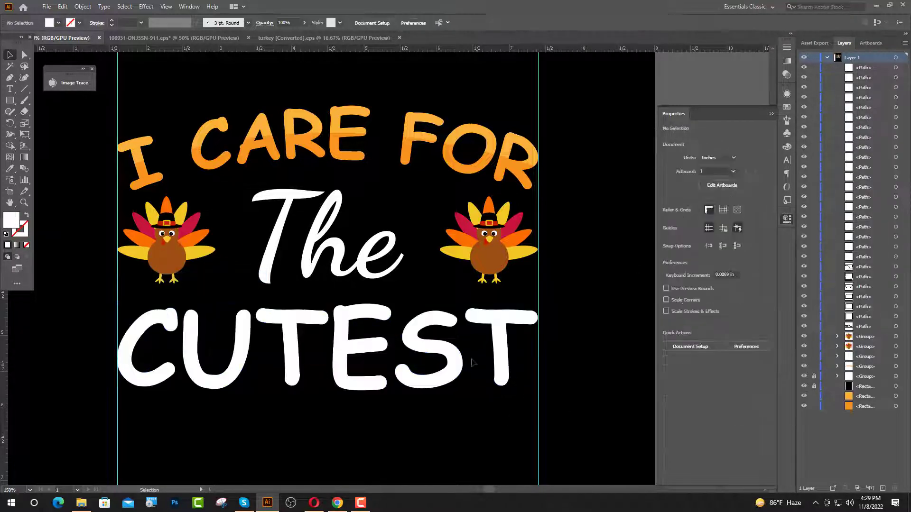
# Step: Delete the invisible unfilled paths left between and inside the "CUTEST" letters along the middle band
pyautogui.click(472, 362)
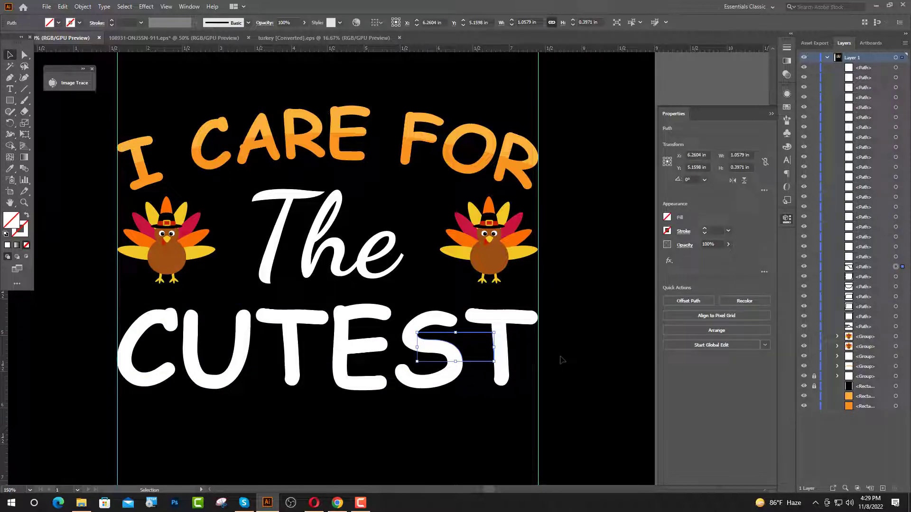
pyautogui.press('Delete')
pyautogui.click(410, 362)
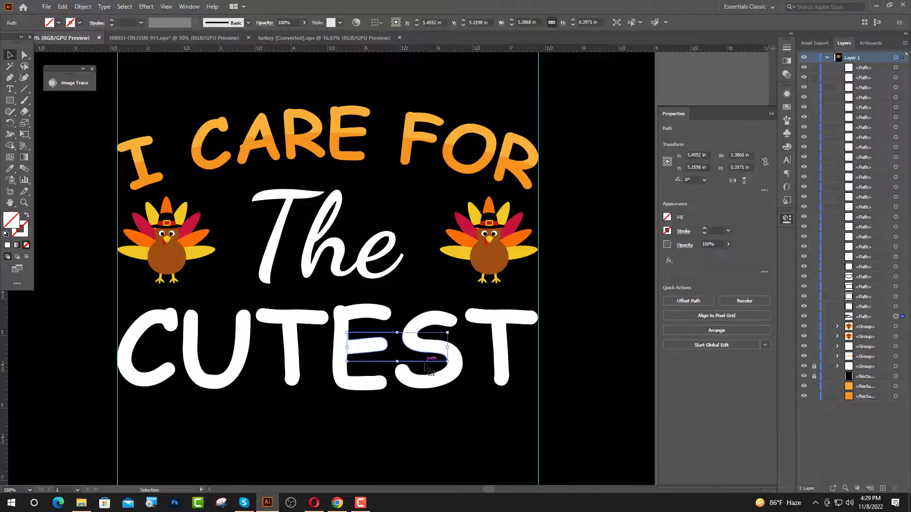
pyautogui.press('Delete')
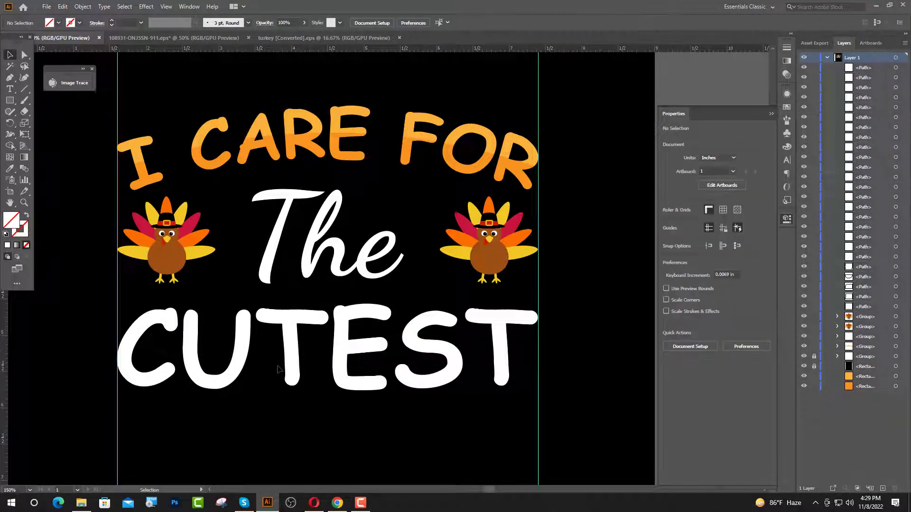
pyautogui.click(317, 375)
pyautogui.press('Delete')
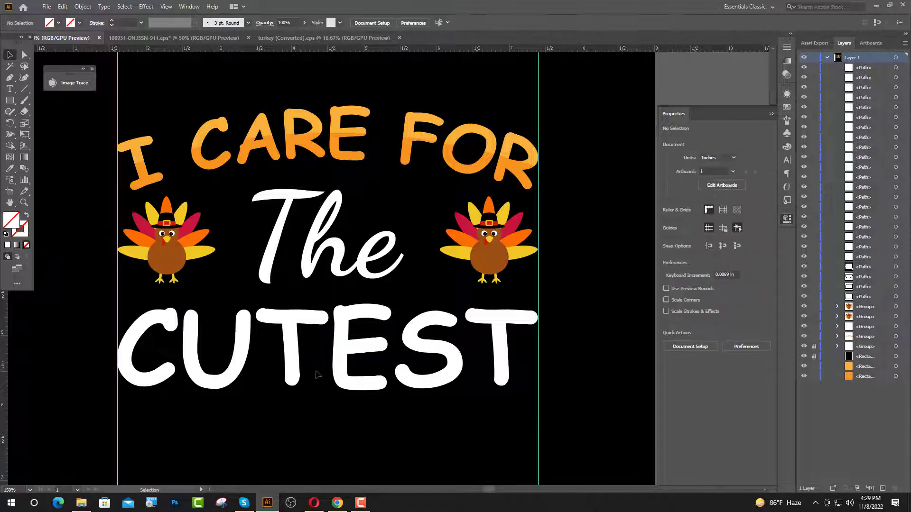
pyautogui.click(273, 367)
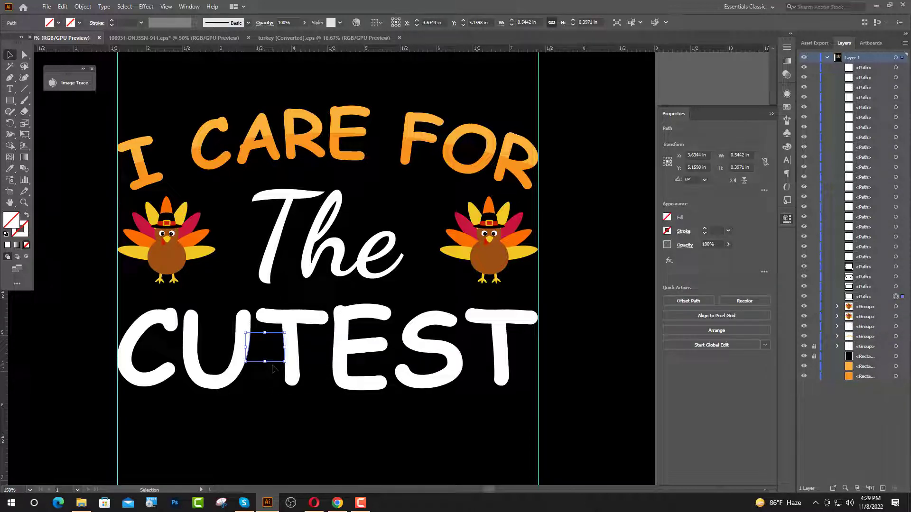
pyautogui.press('Delete')
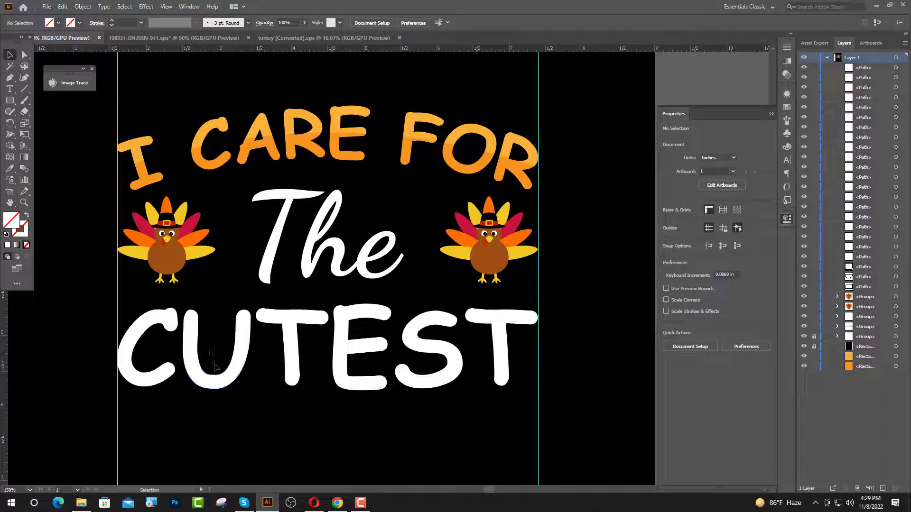
pyautogui.click(215, 367)
pyautogui.press('Delete')
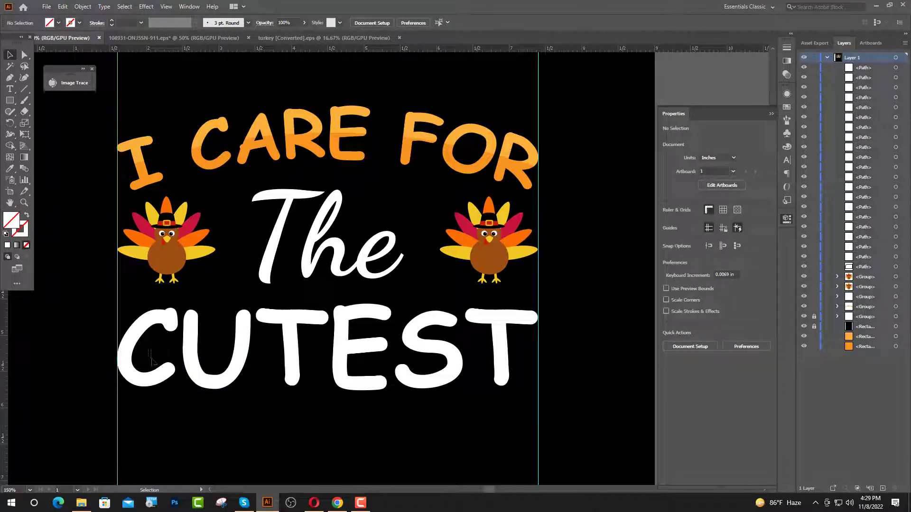
pyautogui.moveTo(153, 367); pyautogui.dragTo(155, 369)
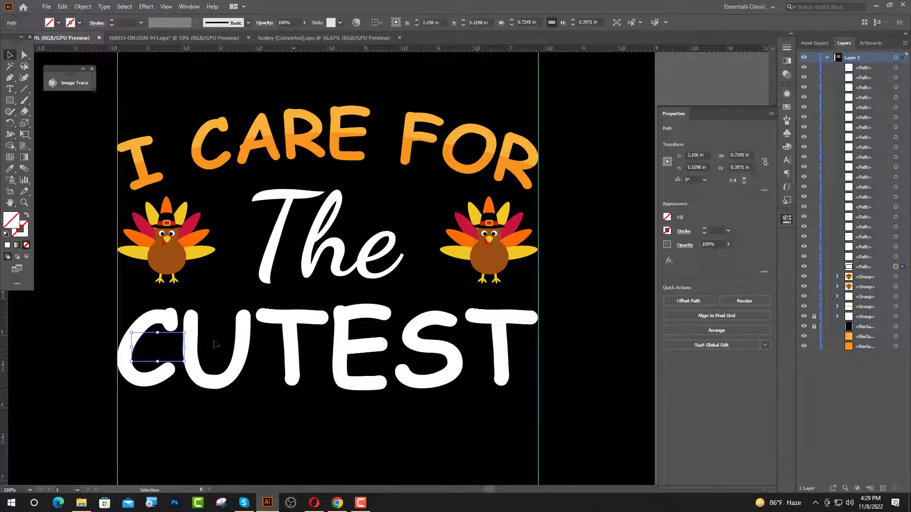
pyautogui.press('Delete')
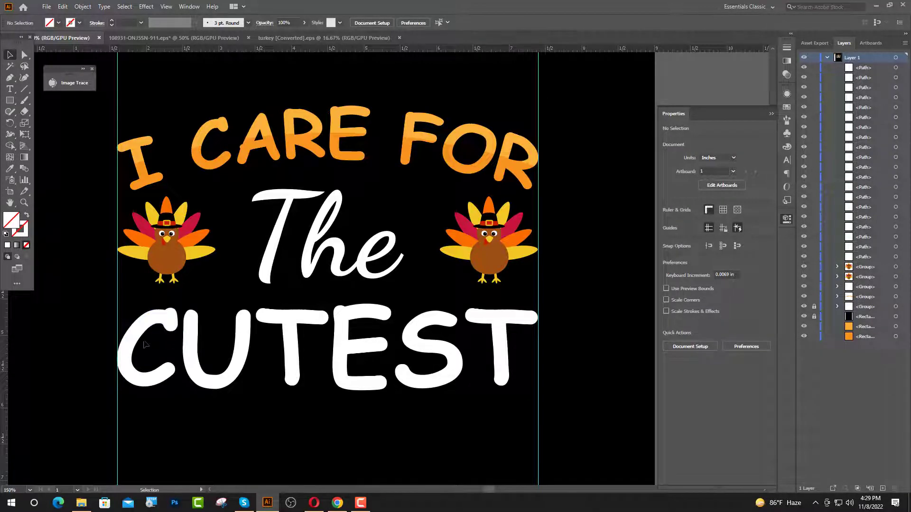
# Step: Fill the middle-band pieces of all the "CUTEST" letters with the darker orange sampled from the upper swatch beside the artboard
pyautogui.scroll(4, 119, 336)
pyautogui.scroll(-2, 263, 375)
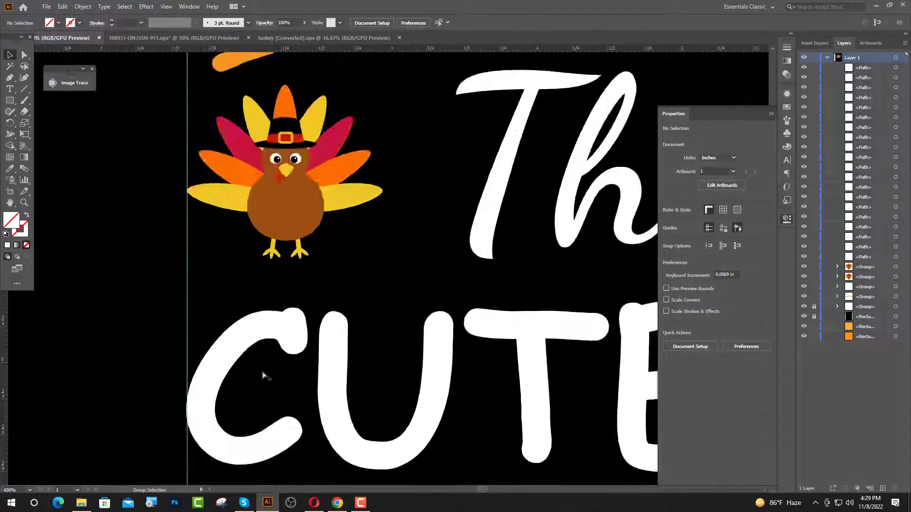
pyautogui.scroll(-2, 263, 375)
pyautogui.click(398, 383)
pyautogui.scroll(-1, 222, 390)
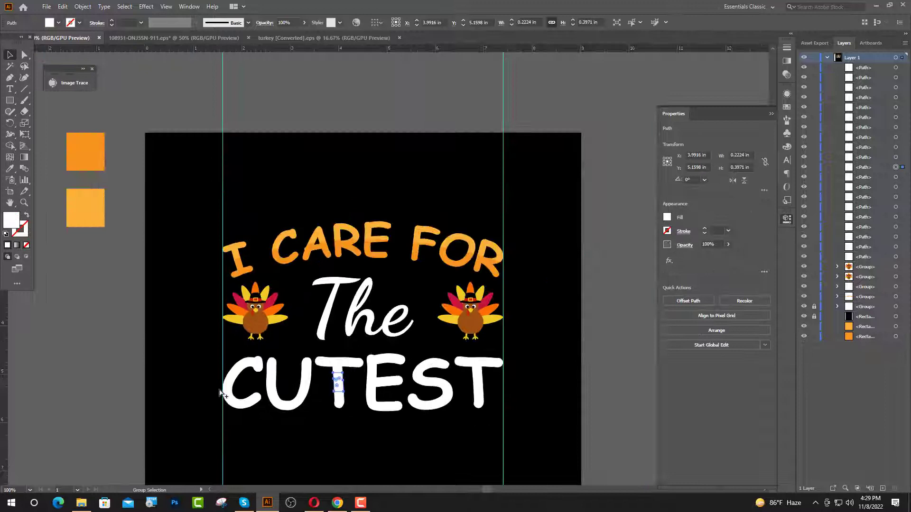
pyautogui.click(565, 380)
pyautogui.click(270, 384)
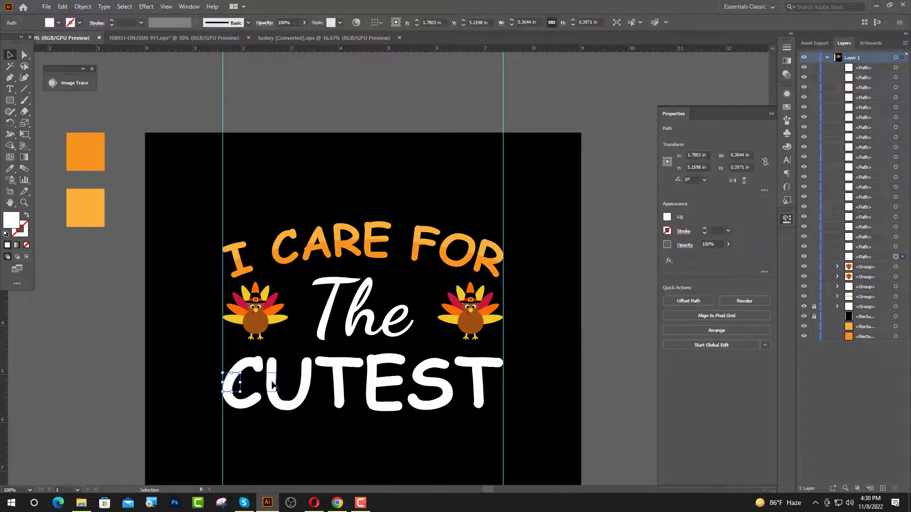
pyautogui.keyDown('shift'); pyautogui.click(274, 384); pyautogui.keyUp('shift')
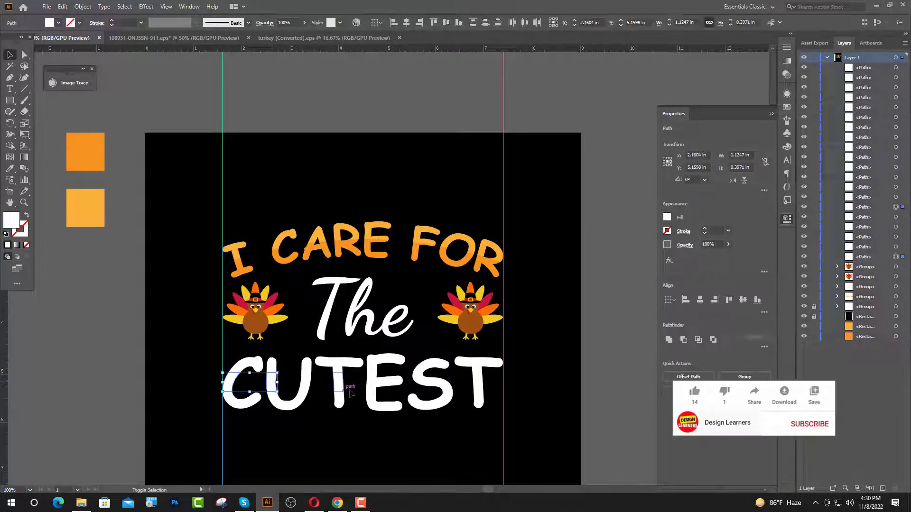
pyautogui.keyDown('shift'); pyautogui.click(306, 389); pyautogui.keyUp('shift')
pyautogui.keyDown('shift'); pyautogui.click(339, 385); pyautogui.keyUp('shift')
pyautogui.keyDown('shift'); pyautogui.click(406, 386); pyautogui.keyUp('shift')
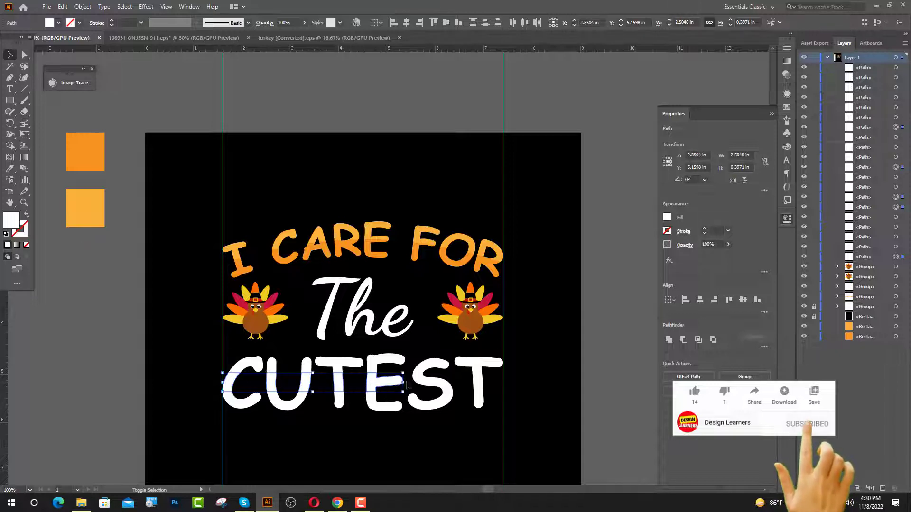
pyautogui.keyDown('shift'); pyautogui.click(450, 385); pyautogui.keyUp('shift')
pyautogui.keyDown('shift'); pyautogui.click(476, 383); pyautogui.keyUp('shift')
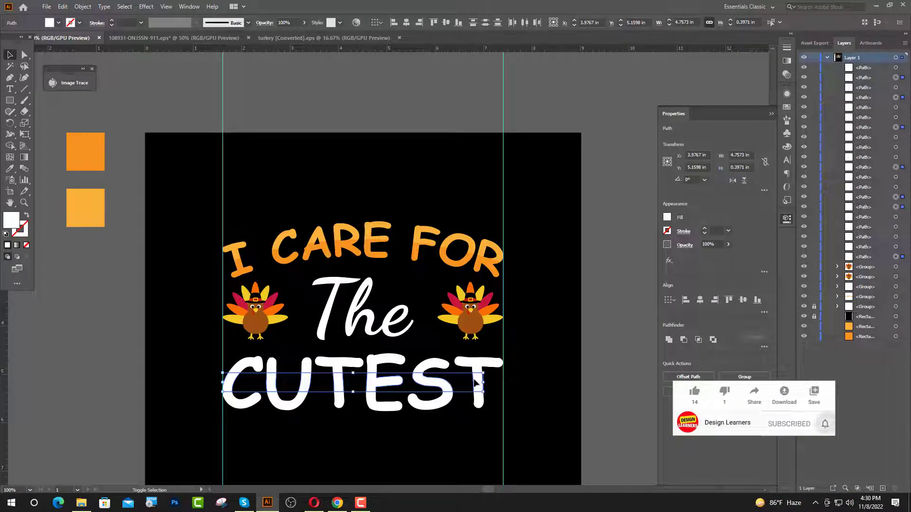
pyautogui.click(11, 169)
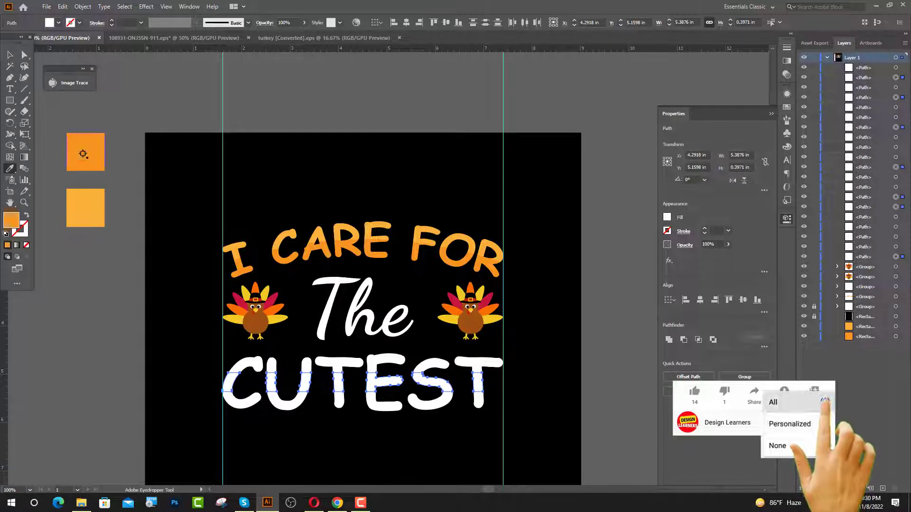
pyautogui.click(239, 267)
pyautogui.press('v')
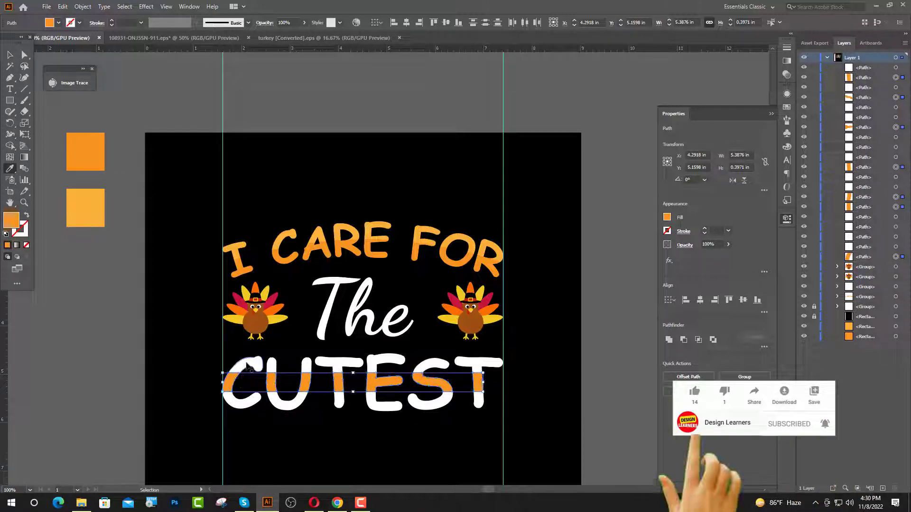
# Step: Fill the upper and lower pieces of all the "CUTEST" letters with the lighter orange sampled from the lower swatch
pyautogui.click(246, 363)
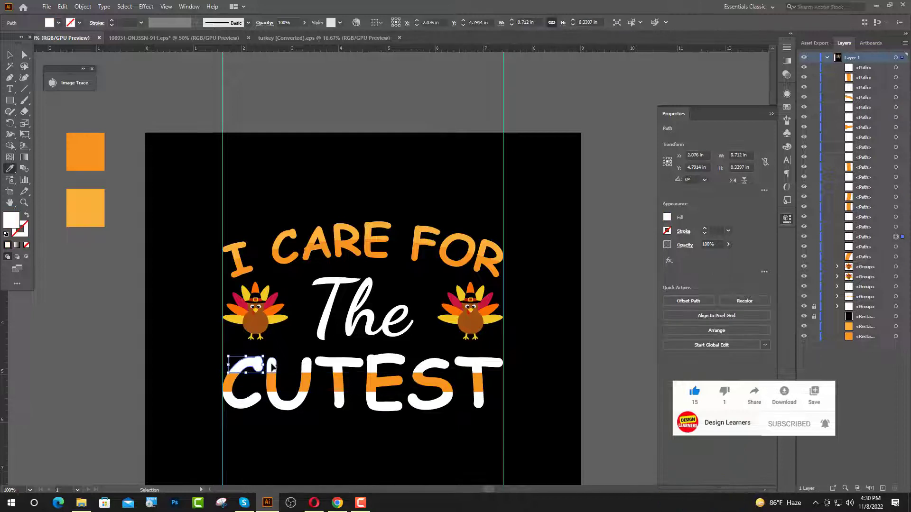
pyautogui.keyDown('shift'); pyautogui.click(272, 367); pyautogui.keyUp('shift')
pyautogui.keyDown('shift'); pyautogui.click(306, 366); pyautogui.keyUp('shift')
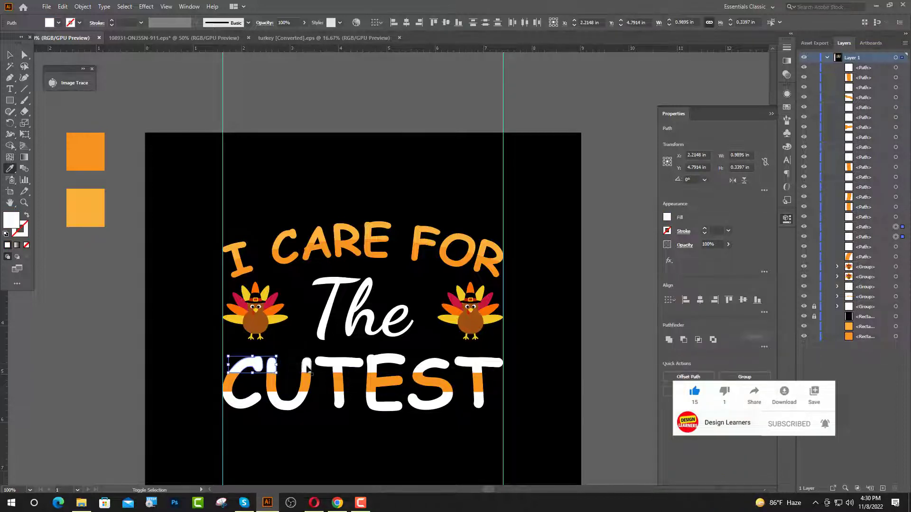
pyautogui.keyDown('shift'); pyautogui.click(335, 366); pyautogui.keyUp('shift')
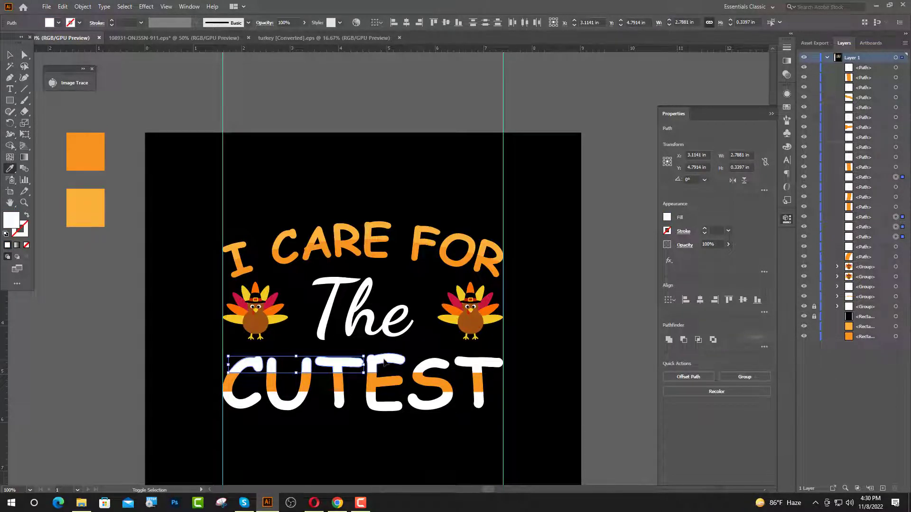
pyautogui.keyDown('shift'); pyautogui.click(385, 363); pyautogui.keyUp('shift')
pyautogui.keyDown('shift'); pyautogui.click(428, 366); pyautogui.keyUp('shift')
pyautogui.keyDown('shift'); pyautogui.click(478, 370); pyautogui.keyUp('shift')
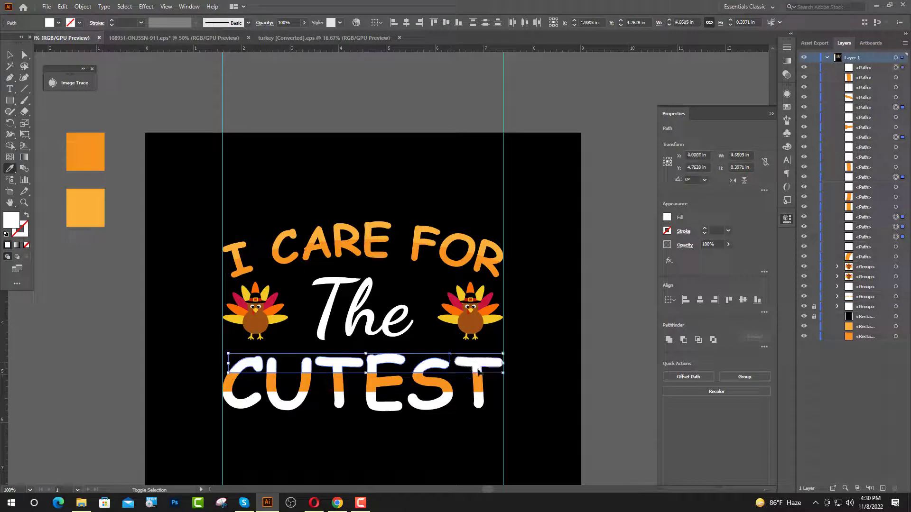
pyautogui.keyDown('shift'); pyautogui.click(479, 403); pyautogui.keyUp('shift')
pyautogui.keyDown('shift'); pyautogui.click(409, 405); pyautogui.keyUp('shift')
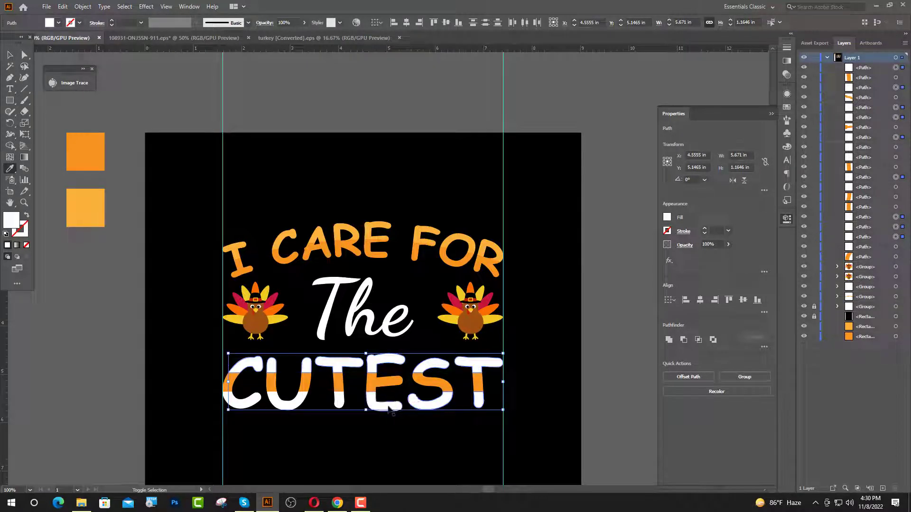
pyautogui.keyDown('shift'); pyautogui.click(387, 407); pyautogui.keyUp('shift')
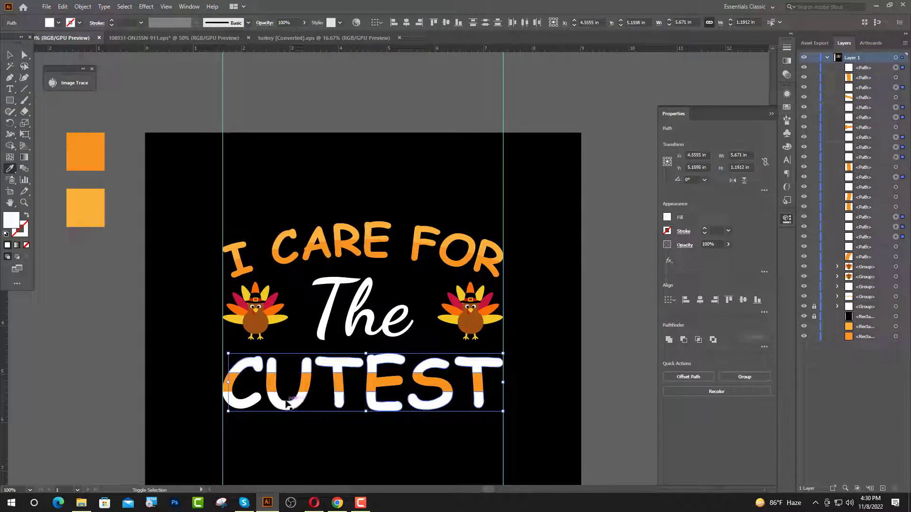
pyautogui.keyDown('shift'); pyautogui.click(241, 407); pyautogui.keyUp('shift')
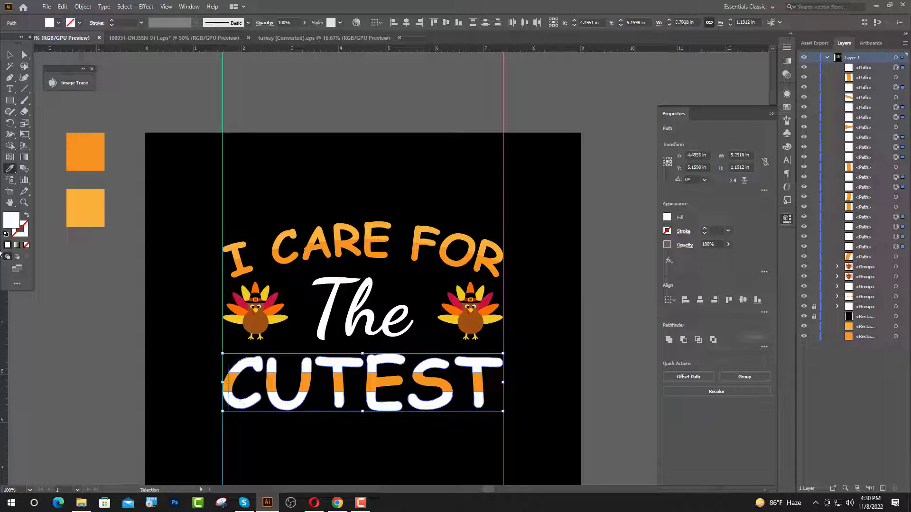
pyautogui.click(10, 169)
pyautogui.click(92, 207)
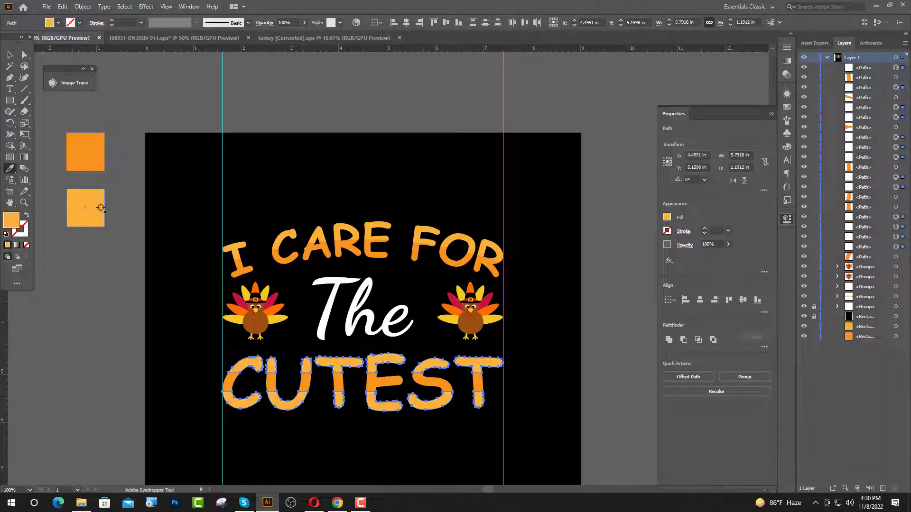
pyautogui.click(8, 57)
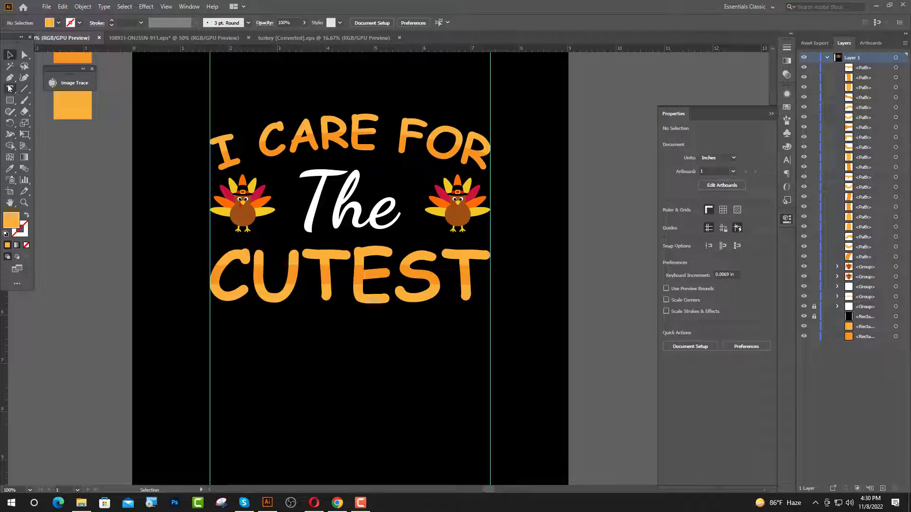
# Step: Add the text "Little" below "CUTEST" in Dancing Script Bold, with the white fill sampled from "The"
pyautogui.click(10, 89)
pyautogui.click(271, 352)
pyautogui.click(379, 23)
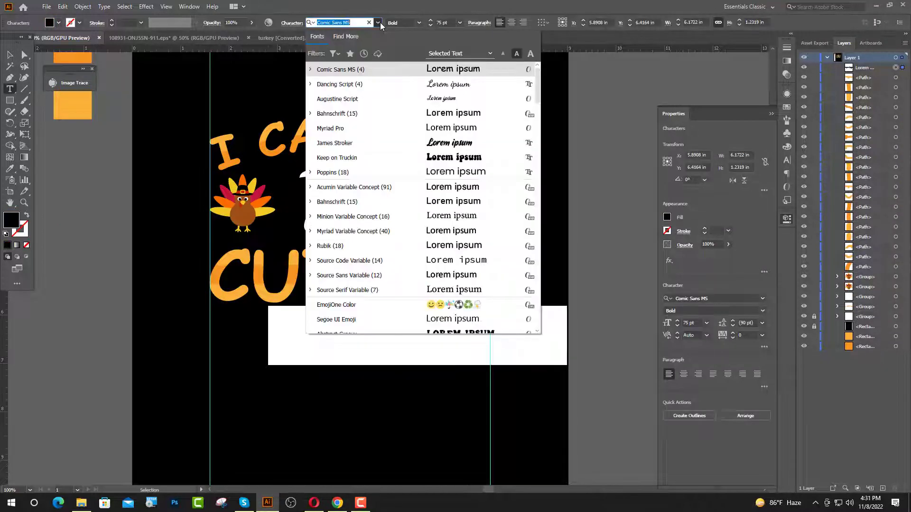
pyautogui.click(350, 89)
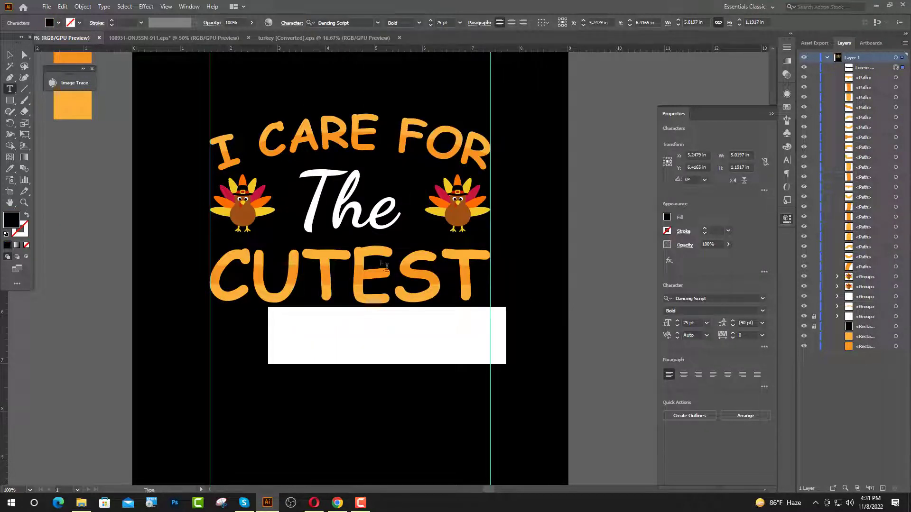
pyautogui.click(10, 169)
pyautogui.click(353, 209)
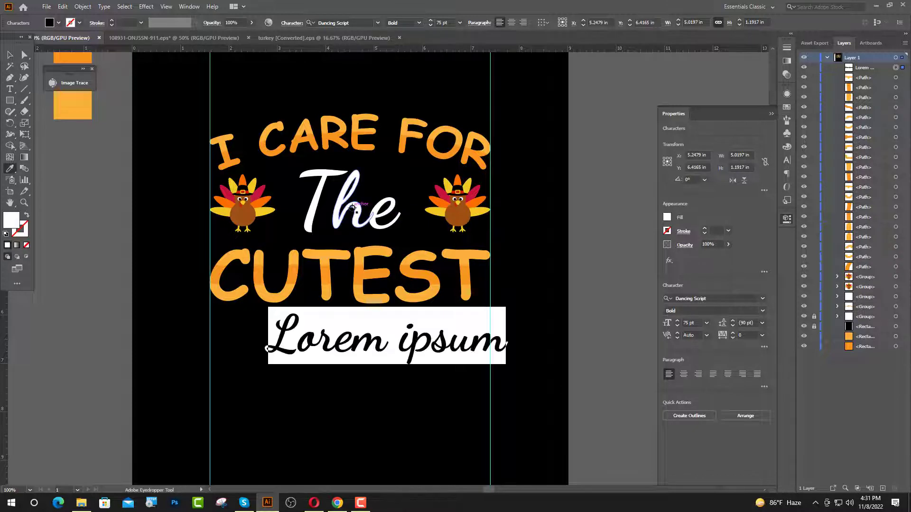
pyautogui.write('Li')
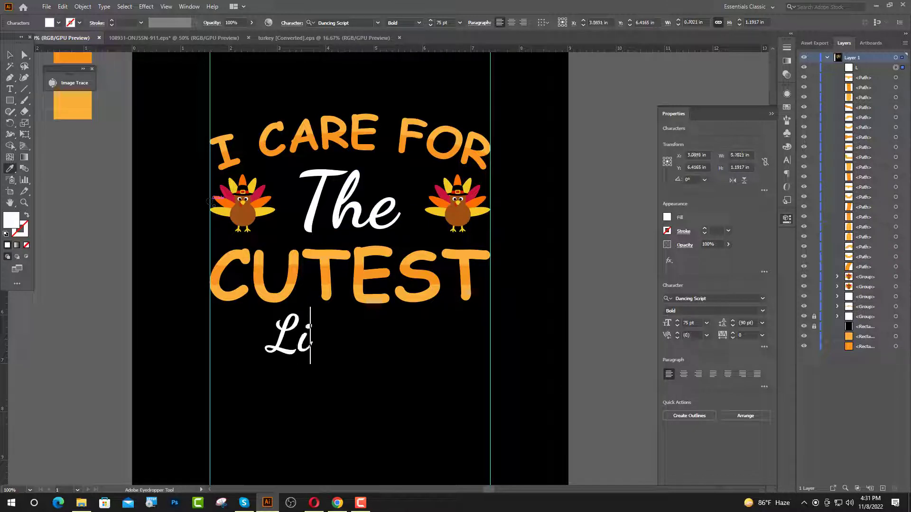
pyautogui.write('ttle')
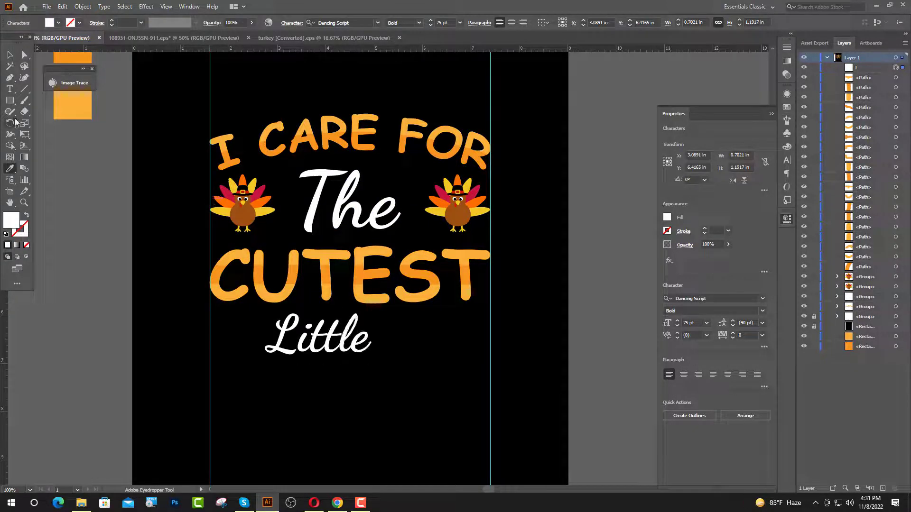
# Step: Enlarge "Little", convert it to outlines, and stretch it further to reach the right guide below "CUTEST"
pyautogui.click(9, 55)
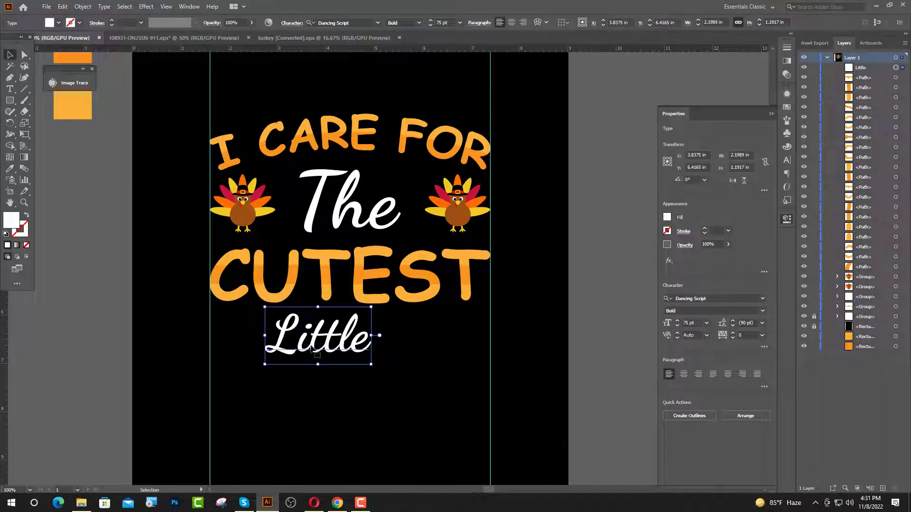
pyautogui.moveTo(313, 350); pyautogui.dragTo(365, 398)
pyautogui.rightClick(355, 371)
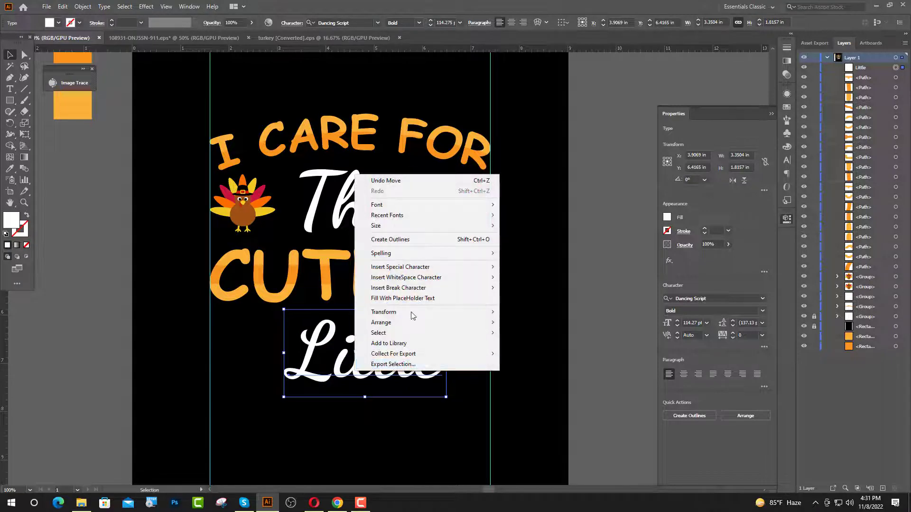
pyautogui.click(399, 239)
pyautogui.moveTo(446, 351); pyautogui.dragTo(469, 357)
pyautogui.moveTo(380, 371); pyautogui.dragTo(400, 371)
pyautogui.click(364, 77)
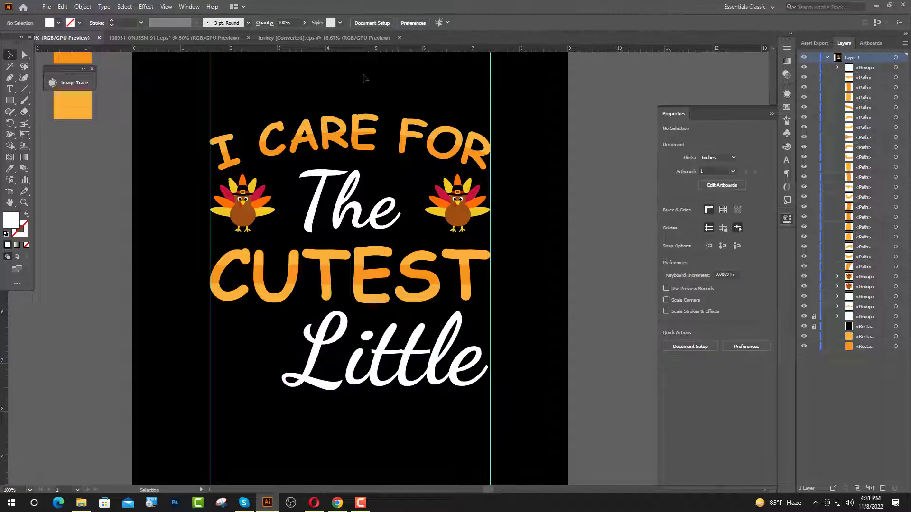
# Step: Copy the brown owl from the 108931-ONJSSN-911.eps document into the design and scale it down beside the "L" of "Little"
pyautogui.click(215, 36)
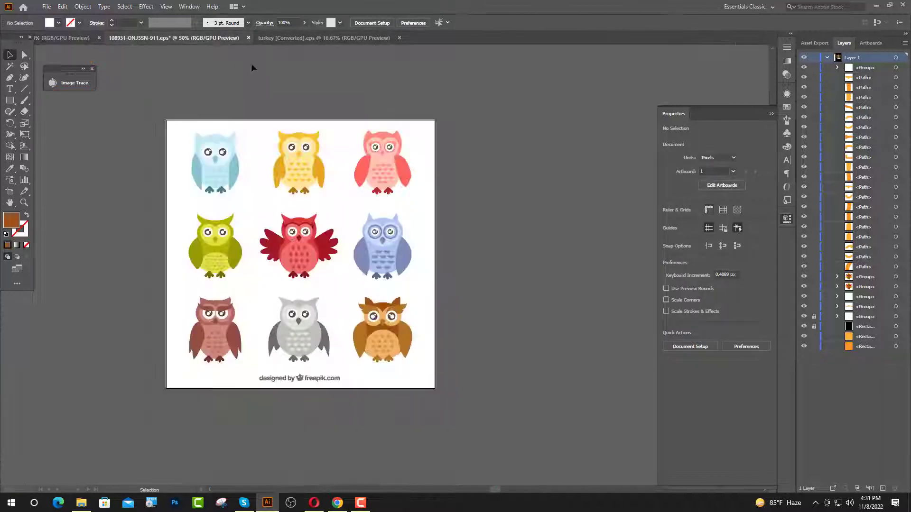
pyautogui.click(389, 335)
pyautogui.moveTo(389, 335); pyautogui.dragTo(204, 254)
pyautogui.moveTo(257, 342); pyautogui.dragTo(259, 348)
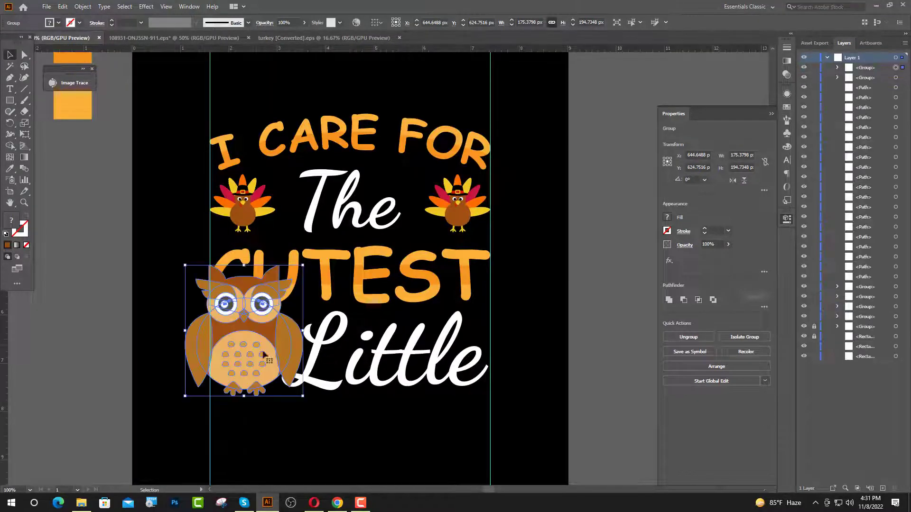
pyautogui.moveTo(244, 265); pyautogui.dragTo(247, 287)
pyautogui.moveTo(251, 346); pyautogui.dragTo(260, 362)
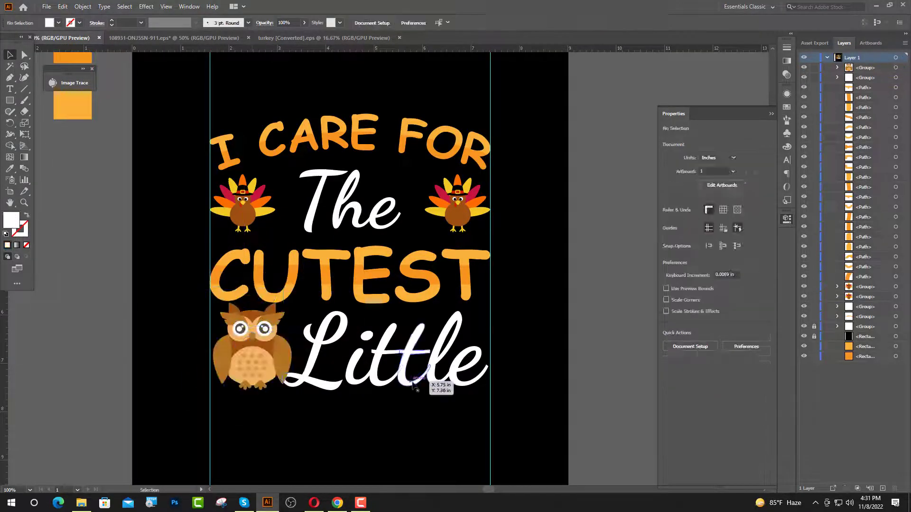
# Step: Shrink "Little" slightly to separate it from the owl, and align the two with each other
pyautogui.click(434, 373)
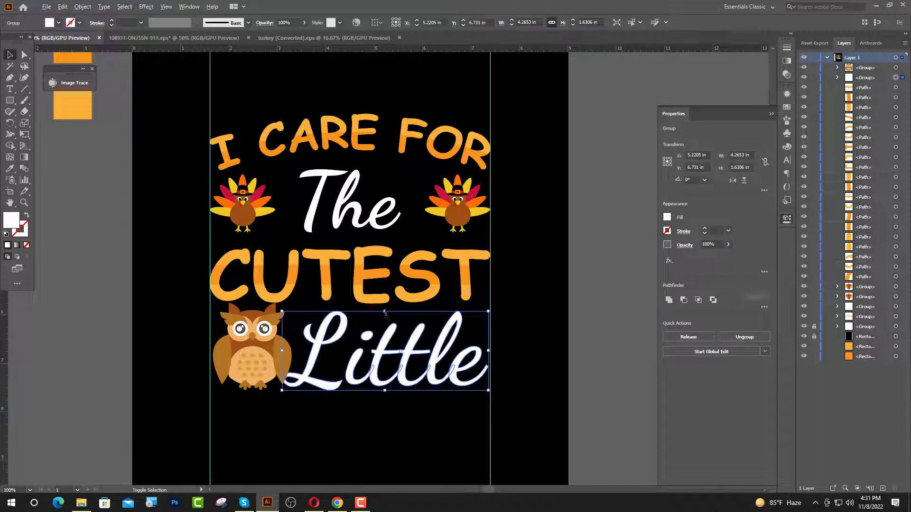
pyautogui.moveTo(385, 313); pyautogui.dragTo(385, 319)
pyautogui.keyDown('shift'); pyautogui.click(283, 369); pyautogui.keyUp('shift')
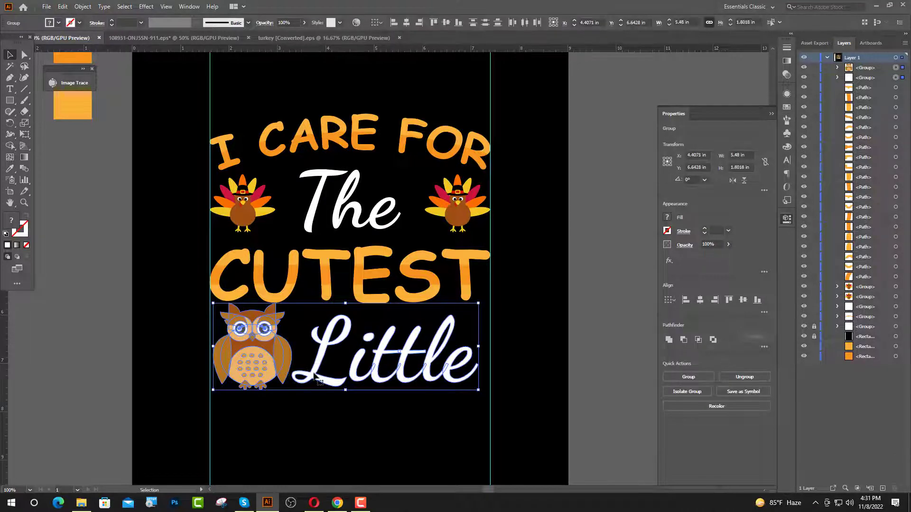
pyautogui.click(458, 24)
# Step: Scale the owl down slightly and move it a little lower beside "Little"
pyautogui.click(259, 351)
pyautogui.moveTo(253, 299); pyautogui.dragTo(256, 309)
pyautogui.click(348, 362)
pyautogui.moveTo(258, 349); pyautogui.dragTo(258, 359)
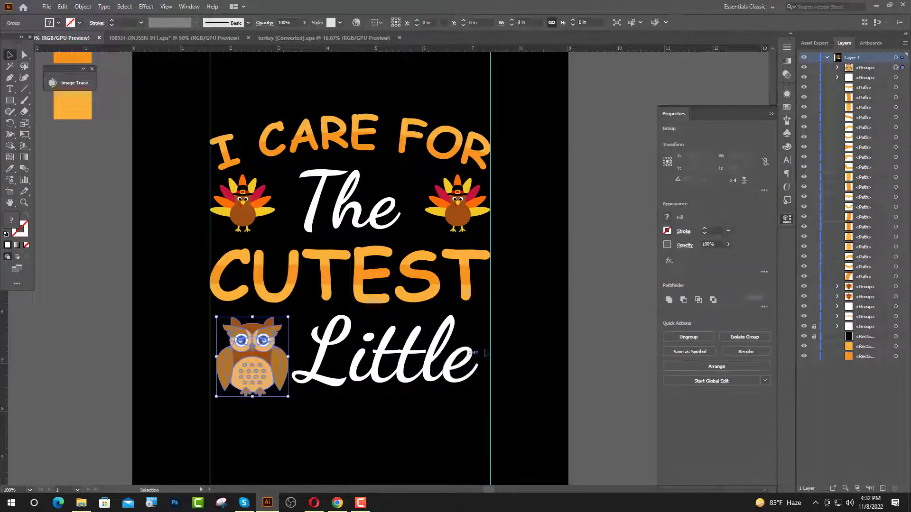
pyautogui.click(479, 294)
# Step: Add the text "TURKEYS" below the owl in Comic Sans MS Bold, with the darker orange sampled from the "C" of "CUTEST"
pyautogui.scroll(-3, 480, 295)
pyautogui.click(10, 89)
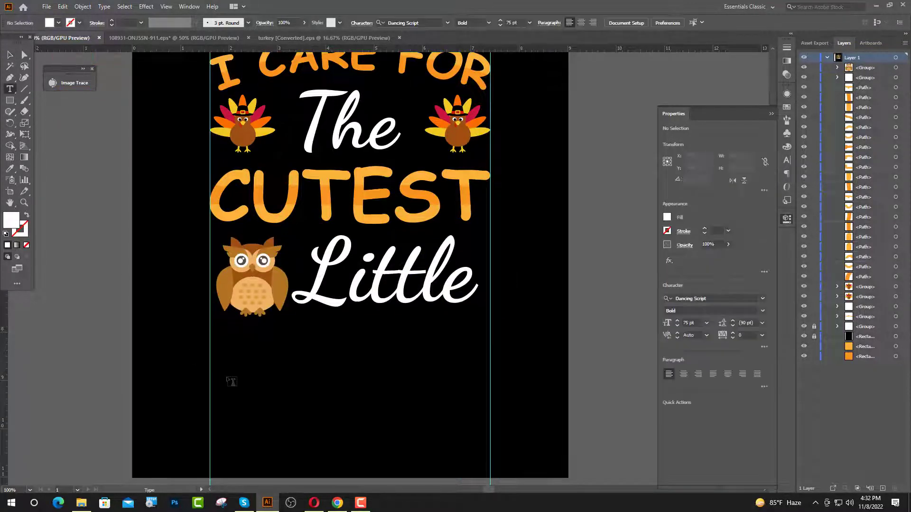
pyautogui.click(230, 375)
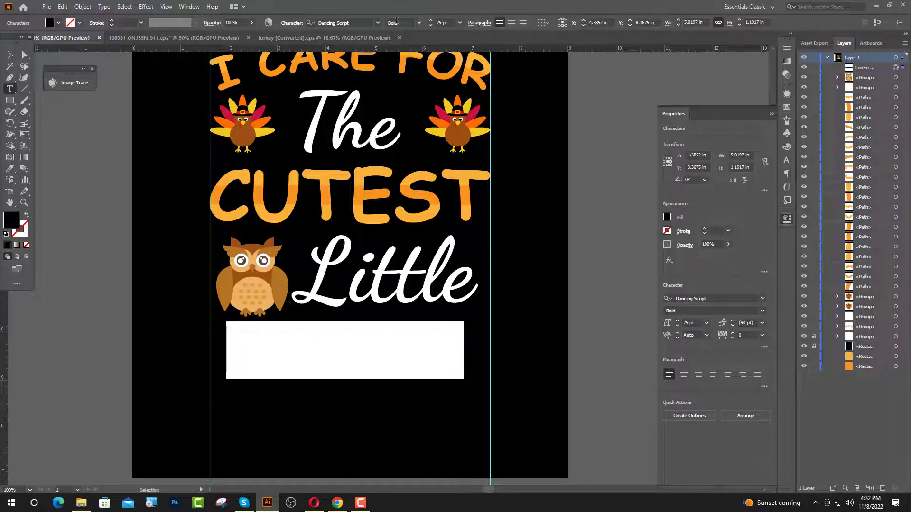
pyautogui.click(377, 23)
pyautogui.click(365, 80)
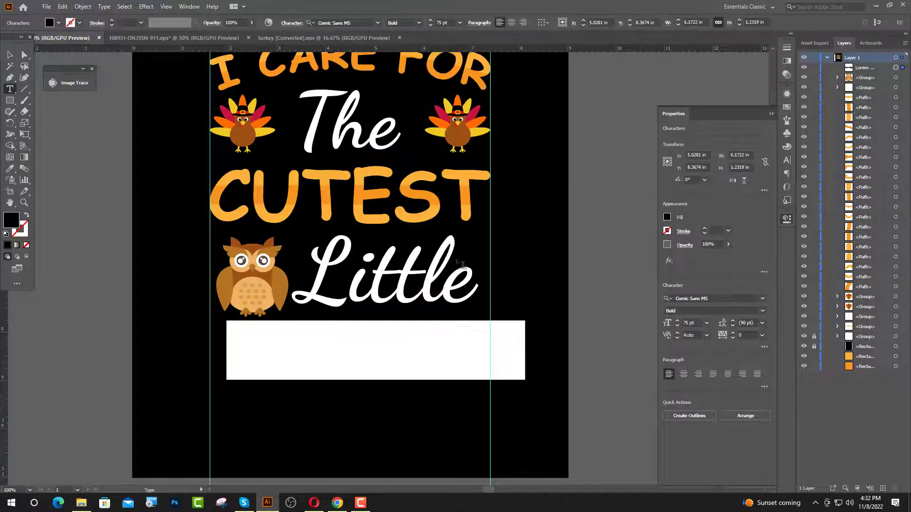
pyautogui.click(9, 169)
pyautogui.click(219, 194)
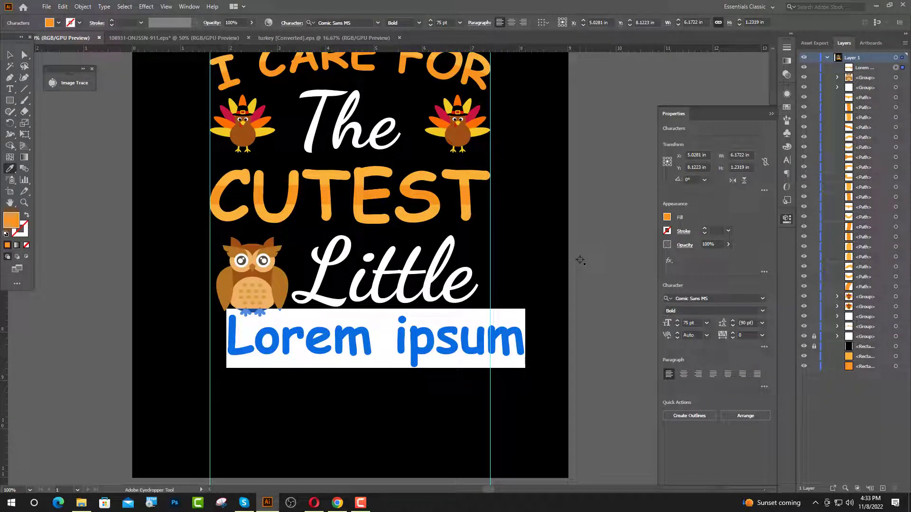
pyautogui.write('TURKEYS')
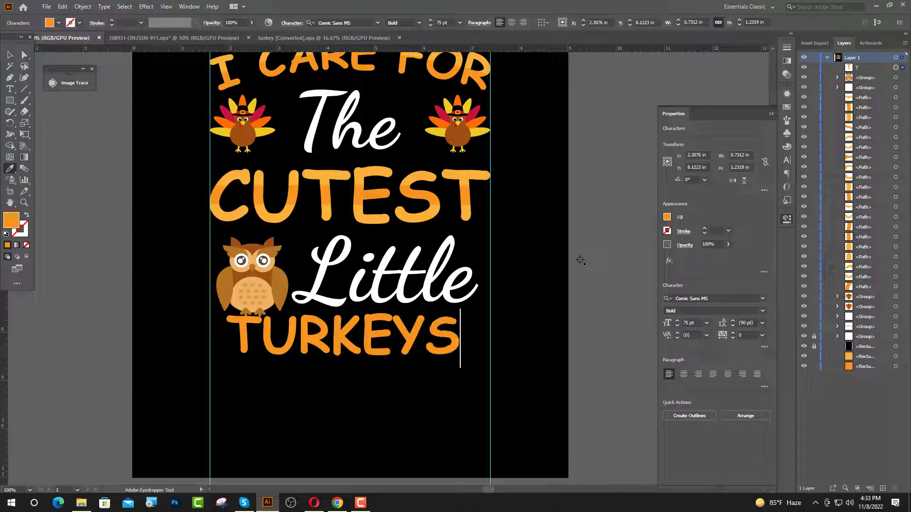
# Step: Move "TURKEYS" down clear of the owl and "Little", and convert it to outlines
pyautogui.press('Escape')
pyautogui.moveTo(336, 351); pyautogui.dragTo(336, 371)
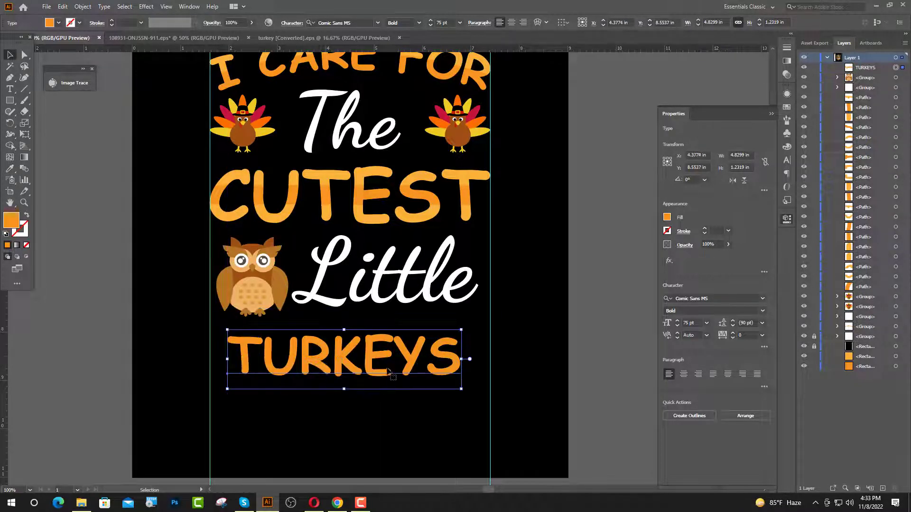
pyautogui.scroll(1, 426, 355)
pyautogui.scroll(-1, 342, 316)
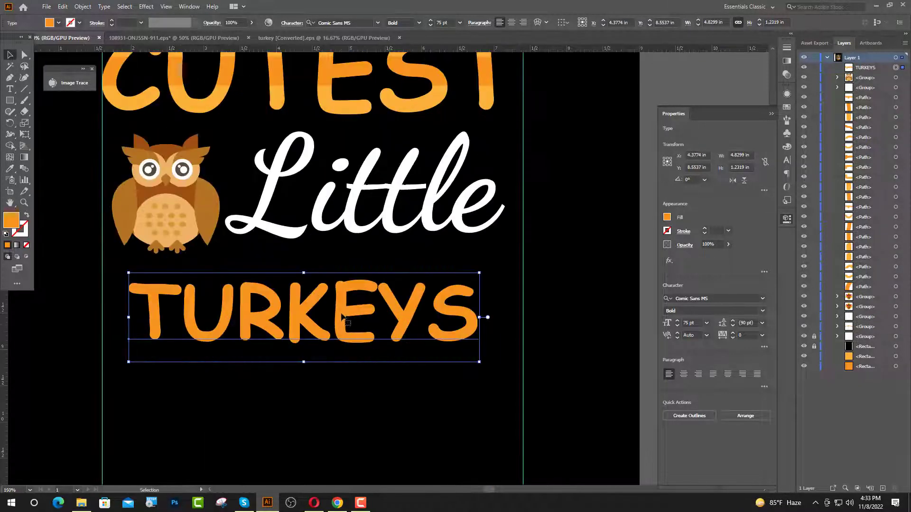
pyautogui.rightClick(342, 313)
pyautogui.click(376, 179)
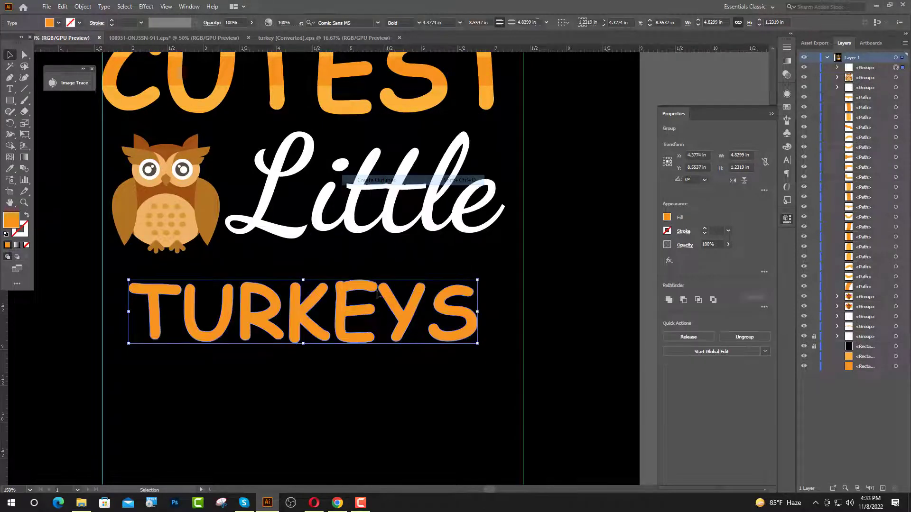
# Step: Enlarge the outlined "TURKEYS" and position it to span the width between the two vertical guides
pyautogui.moveTo(304, 342); pyautogui.dragTo(284, 351)
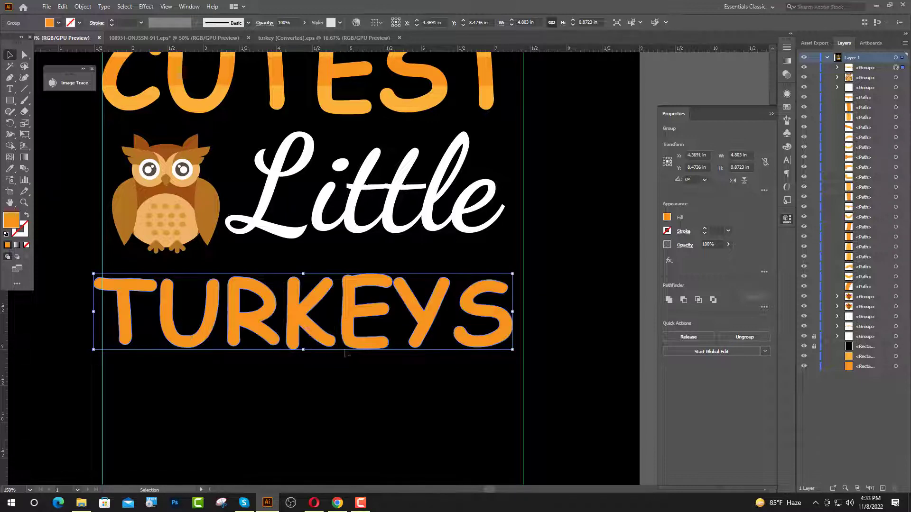
pyautogui.moveTo(207, 335); pyautogui.dragTo(210, 334)
pyautogui.scroll(6, 92, 287)
pyautogui.moveTo(169, 278); pyautogui.dragTo(179, 278)
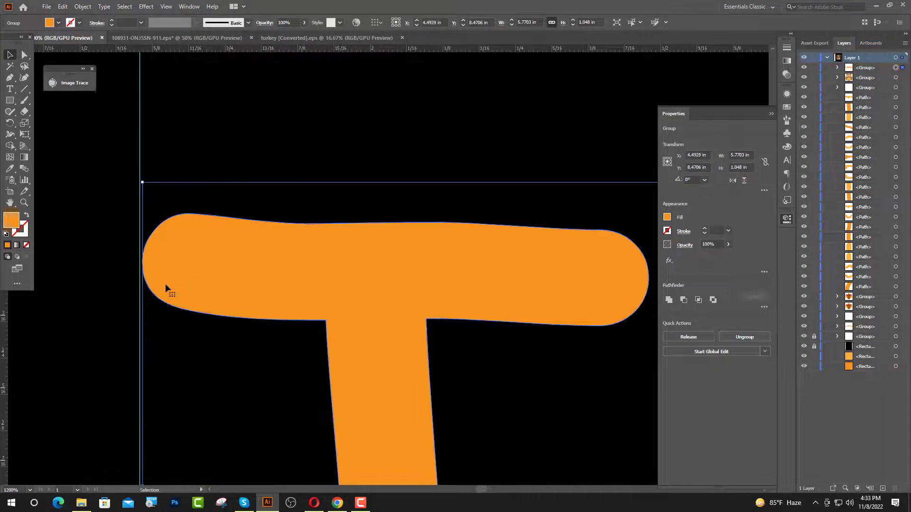
pyautogui.scroll(-10, 165, 284)
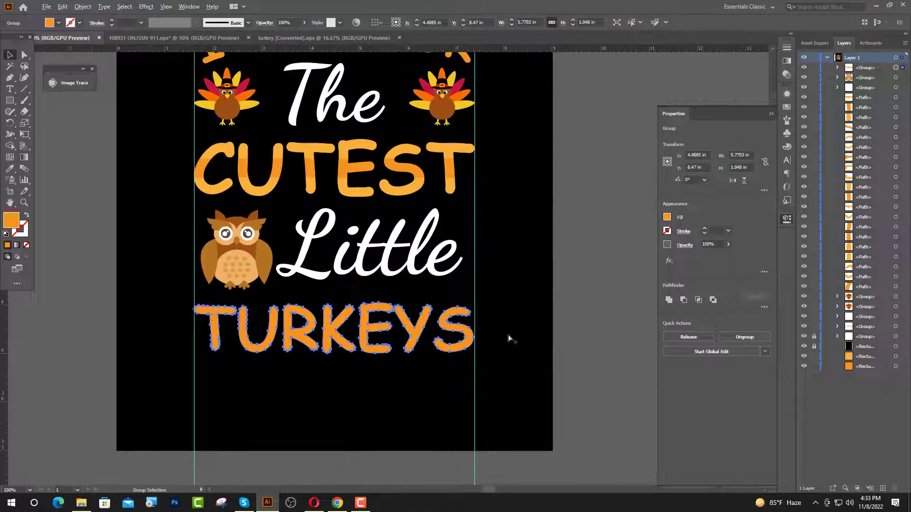
pyautogui.scroll(5, 508, 339)
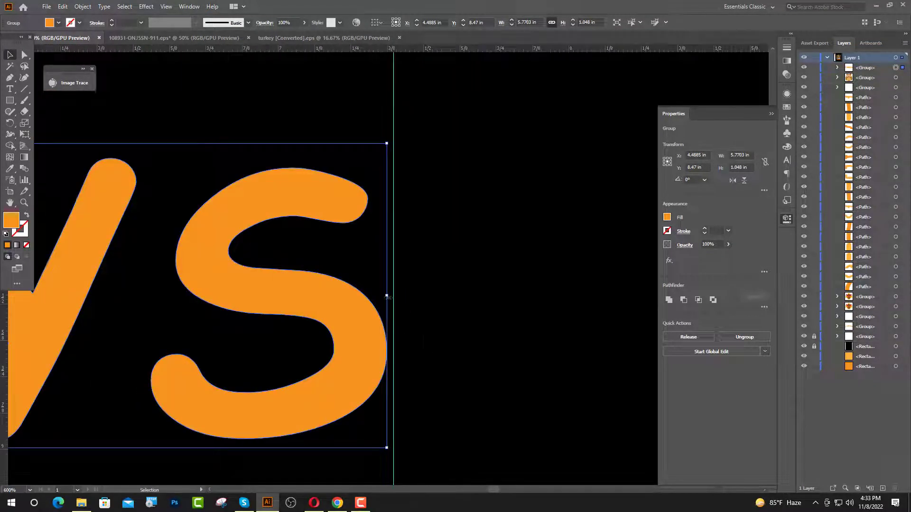
pyautogui.click(533, 328)
pyautogui.scroll(-5, 532, 329)
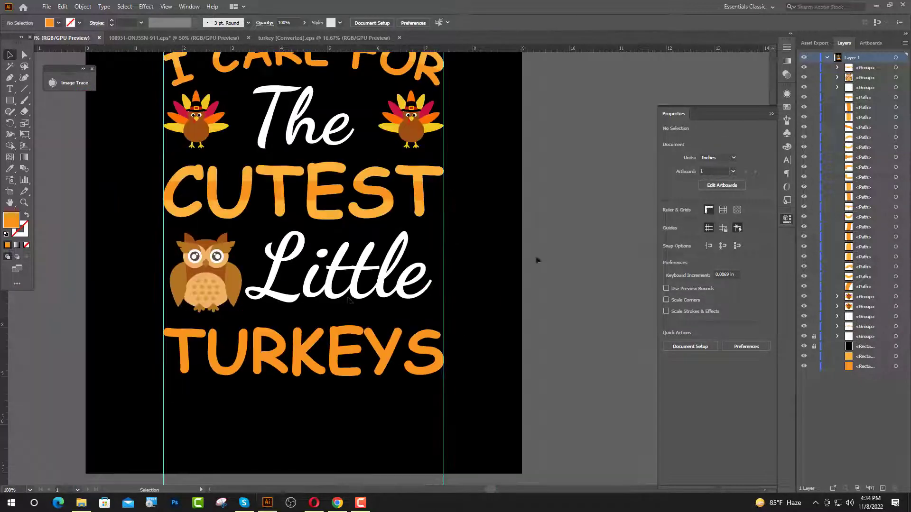
# Step: Move the owl down to stand on the "TU" of "TURKEYS" and bring it to the front
pyautogui.scroll(1, 241, 315)
pyautogui.moveTo(202, 300); pyautogui.dragTo(201, 321)
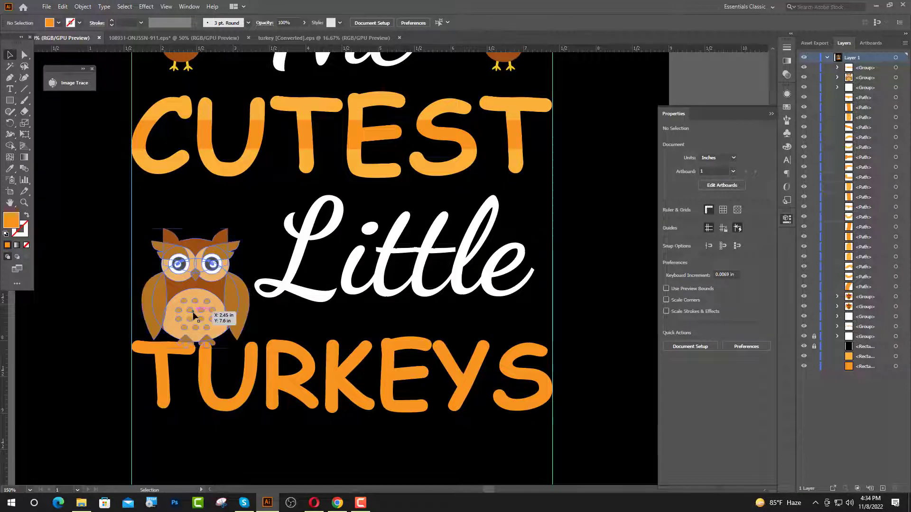
pyautogui.rightClick(194, 312)
pyautogui.moveTo(243, 430)
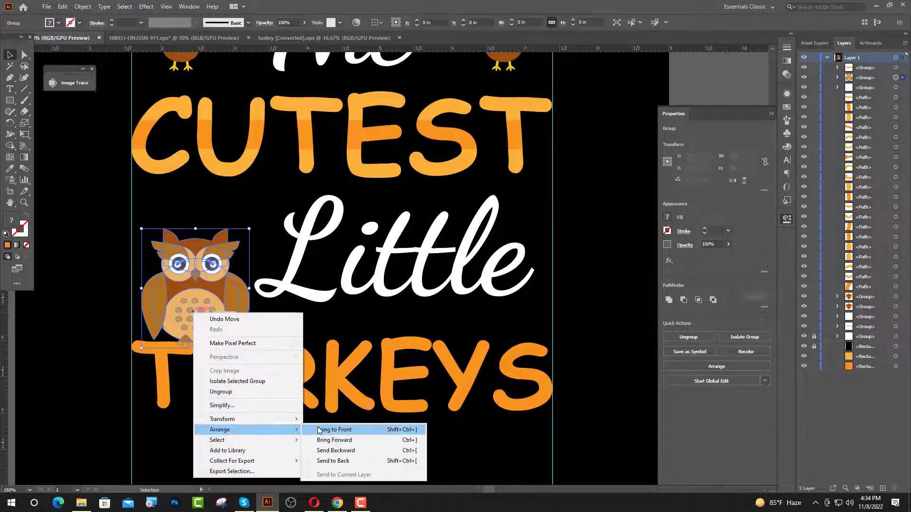
pyautogui.click(317, 431)
pyautogui.click(617, 291)
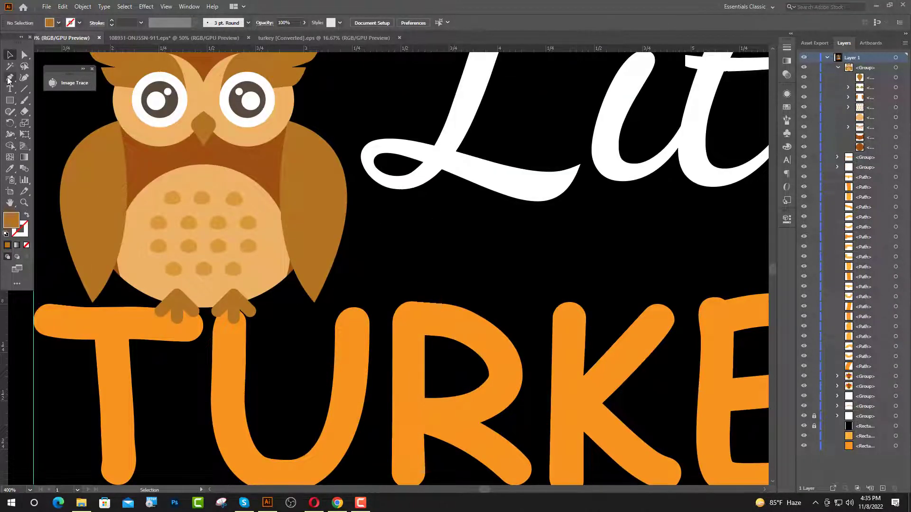
# Step: Trace a straight-sided Pen outline loosely around the toes of the owl's foot standing on the "T" of "TURKEYS"
pyautogui.click(10, 77)
pyautogui.scroll(1, 166, 336)
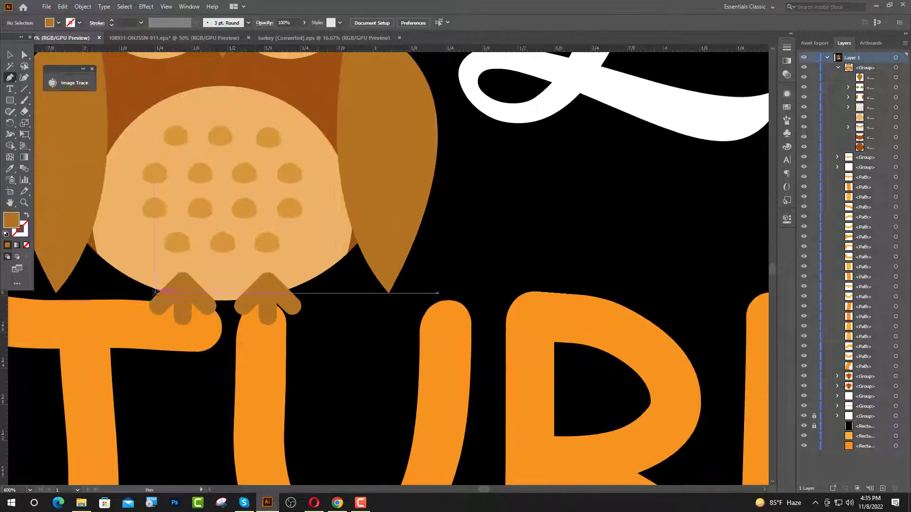
pyautogui.click(149, 293)
pyautogui.click(141, 316)
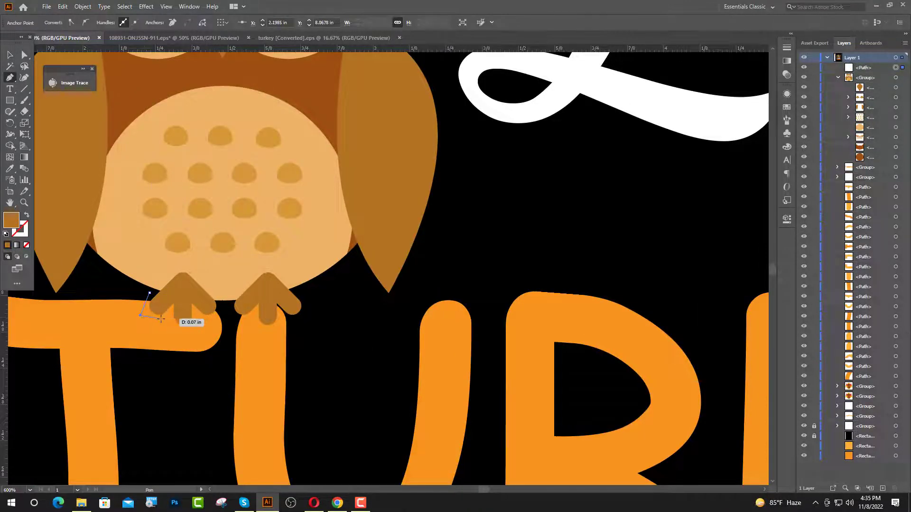
pyautogui.click(155, 322)
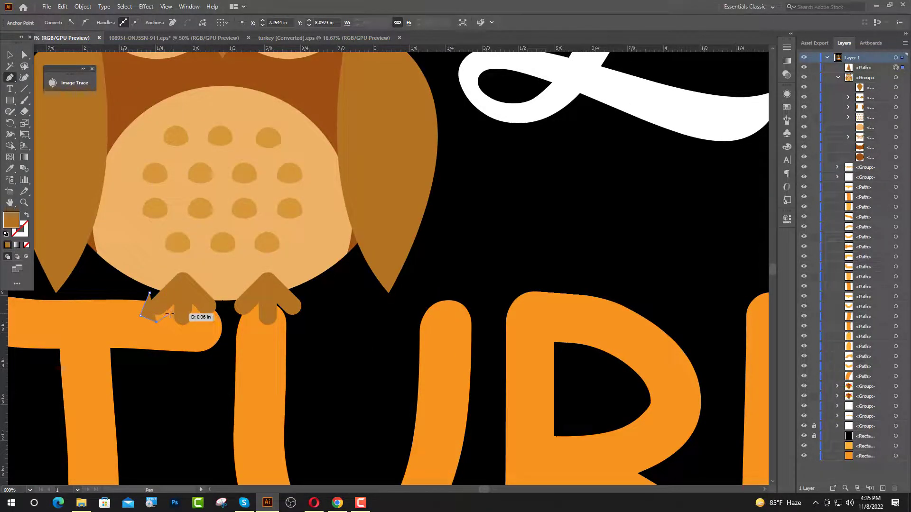
pyautogui.click(169, 314)
pyautogui.click(173, 330)
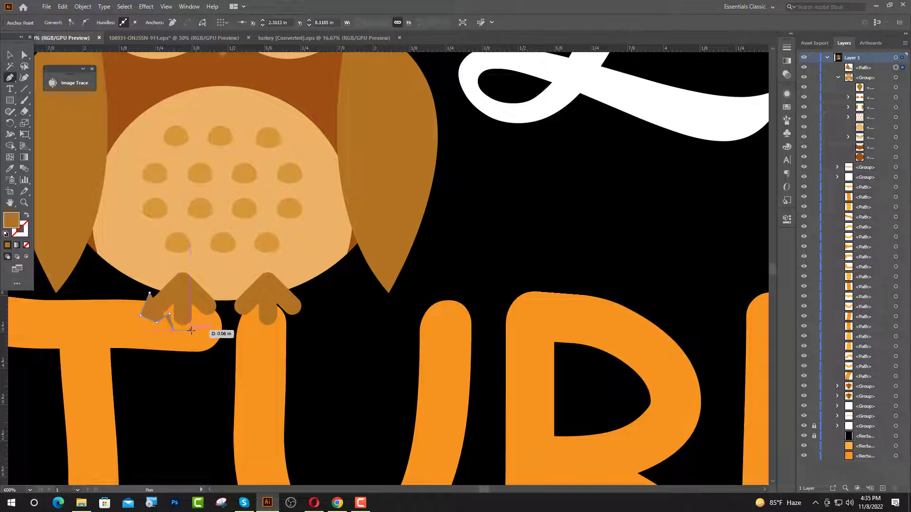
pyautogui.click(195, 331)
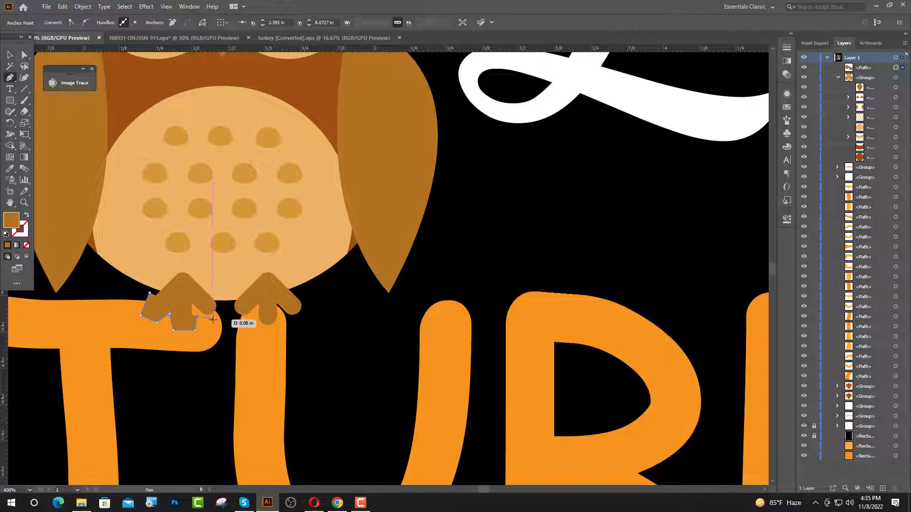
pyautogui.click(217, 320)
pyautogui.click(226, 309)
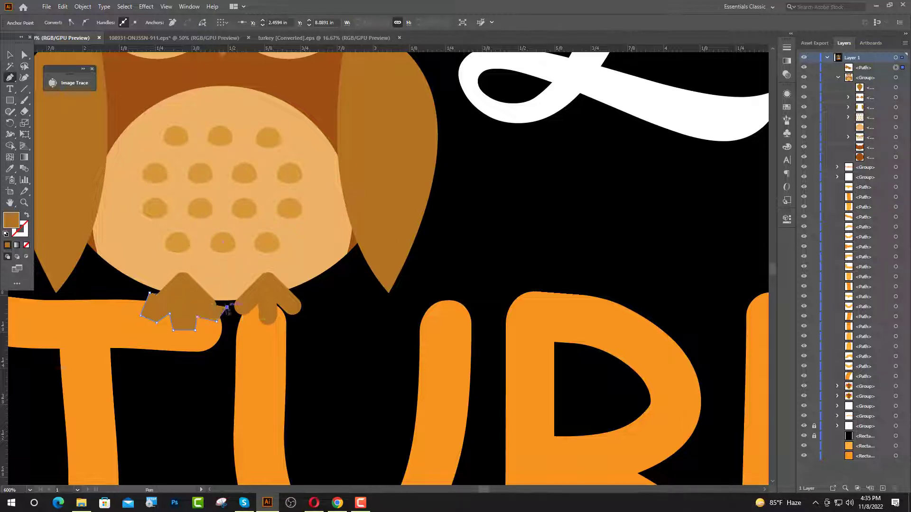
# Step: Continue the outline around the toes of the foot on the "U" and close it across the tops of both feet
pyautogui.click(244, 325)
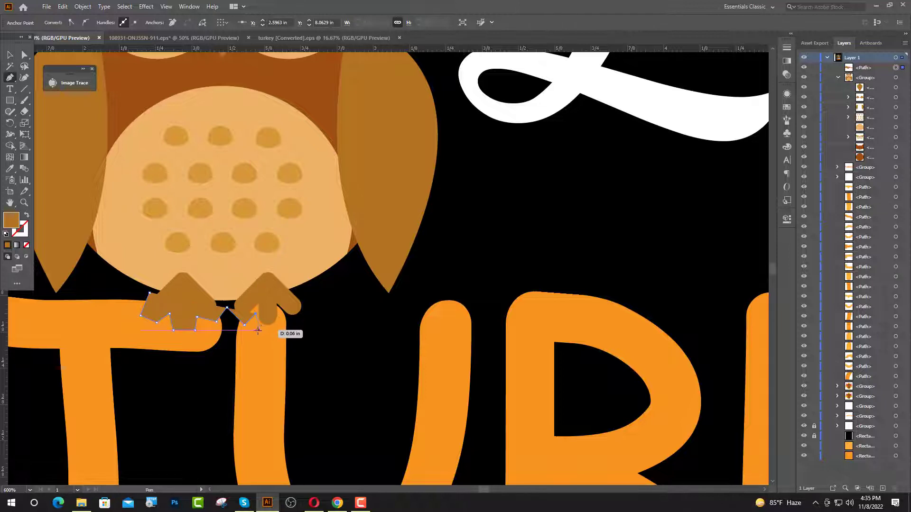
pyautogui.click(257, 330)
pyautogui.click(280, 329)
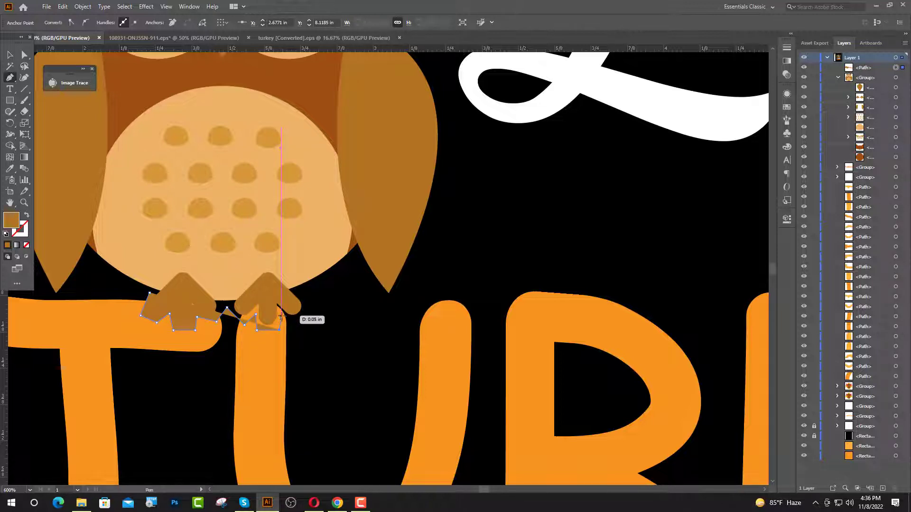
pyautogui.click(281, 317)
pyautogui.click(295, 325)
pyautogui.click(309, 306)
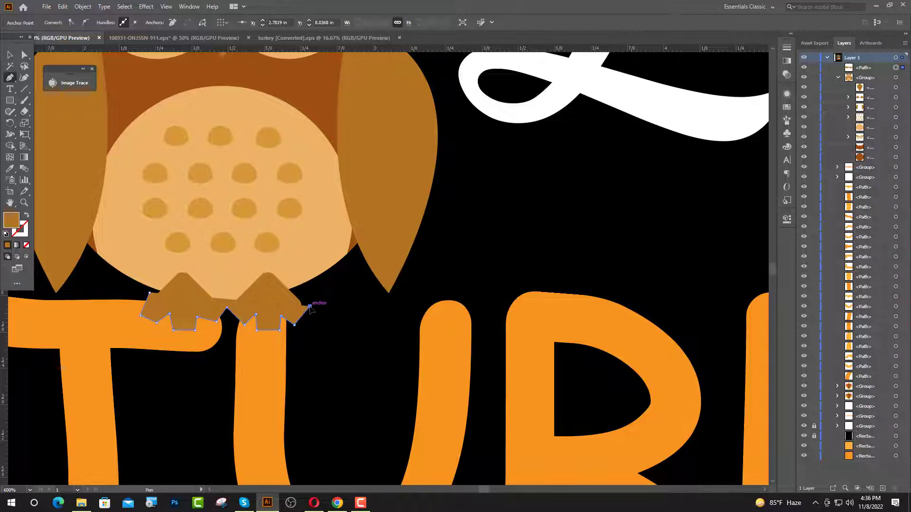
pyautogui.click(310, 295)
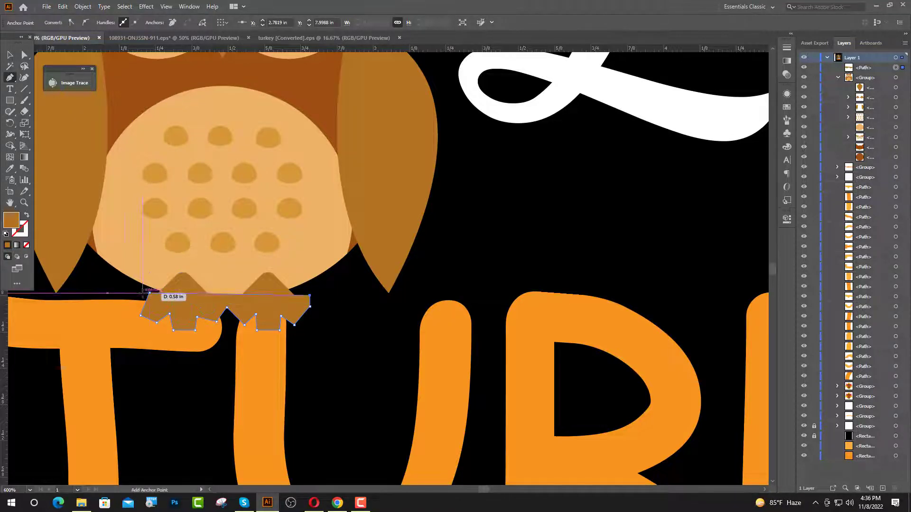
pyautogui.click(147, 293)
# Step: Fill the toe outline with the artboard's black and place it at the back of the owl group
pyautogui.press('i')
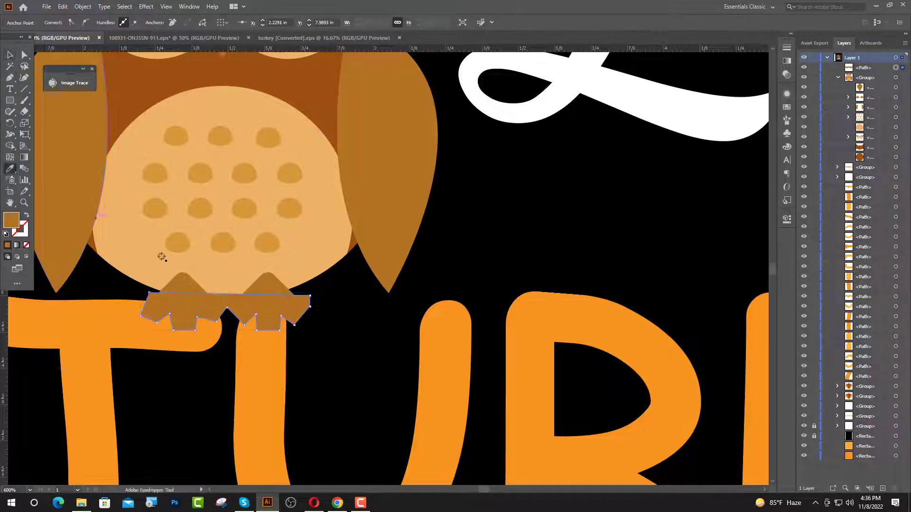
pyautogui.click(370, 309)
pyautogui.press('v')
pyautogui.click(317, 342)
pyautogui.moveTo(862, 69); pyautogui.dragTo(861, 161)
# Step: Round the lower corners of the black shape behind the owl's toes with a 0.031 in corner radius
pyautogui.click(24, 54)
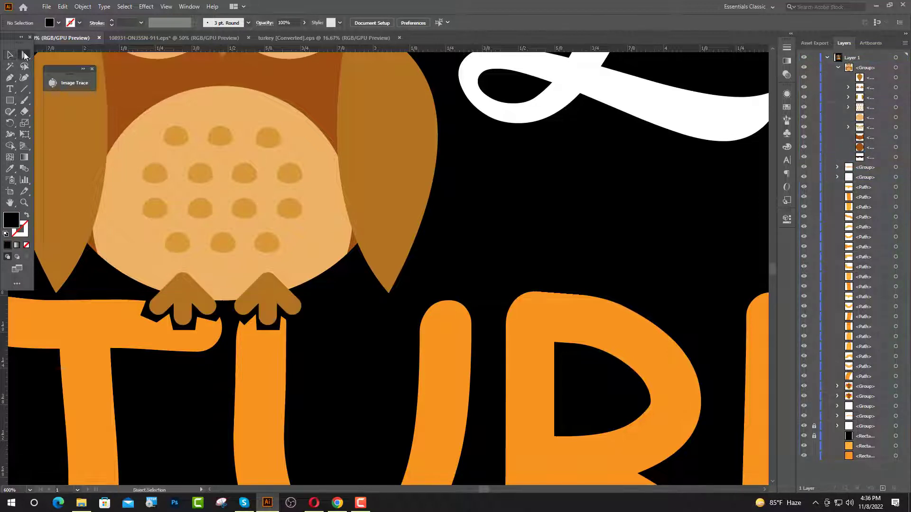
pyautogui.click(148, 317)
pyautogui.click(142, 316)
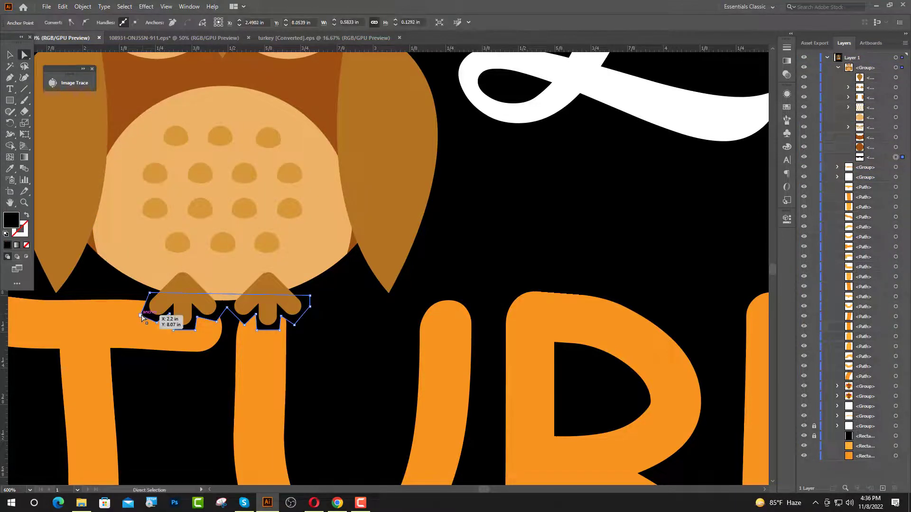
pyautogui.click(169, 315)
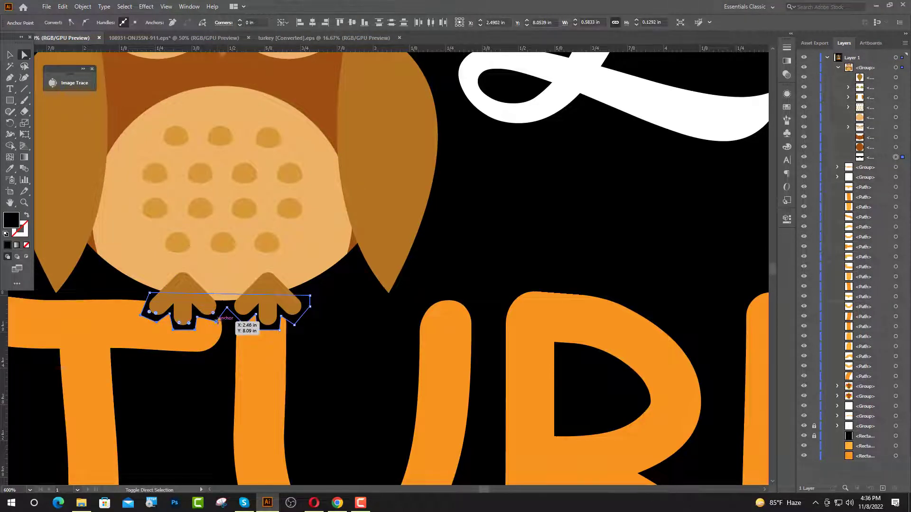
pyautogui.keyDown('shift'); pyautogui.click(244, 325); pyautogui.keyUp('shift')
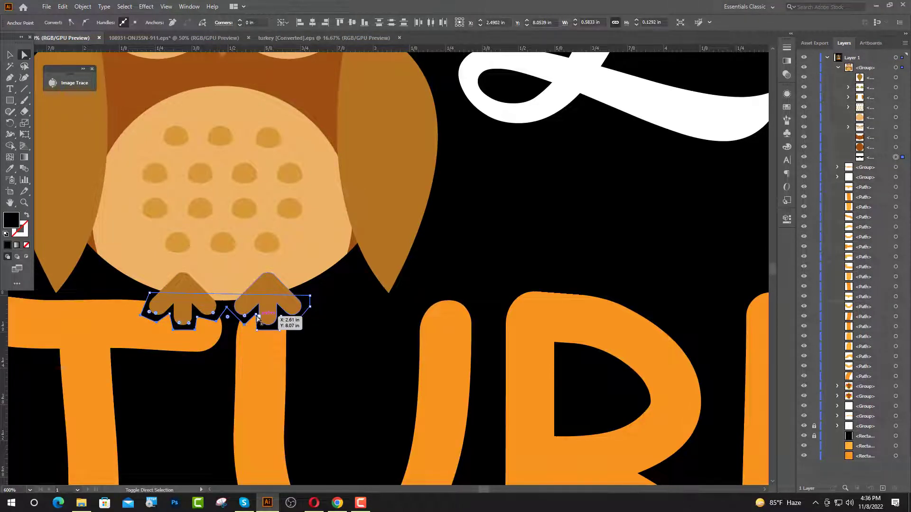
pyautogui.keyDown('shift'); pyautogui.click(257, 330); pyautogui.keyUp('shift')
pyautogui.keyDown('shift'); pyautogui.click(294, 326); pyautogui.keyUp('shift')
pyautogui.keyDown('shift'); pyautogui.click(307, 307); pyautogui.keyUp('shift')
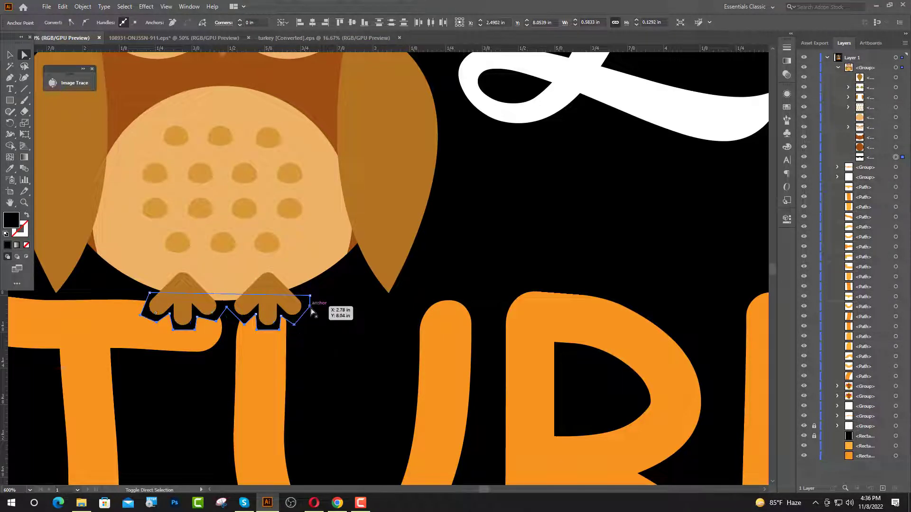
pyautogui.moveTo(303, 308); pyautogui.dragTo(304, 309)
pyautogui.click(334, 356)
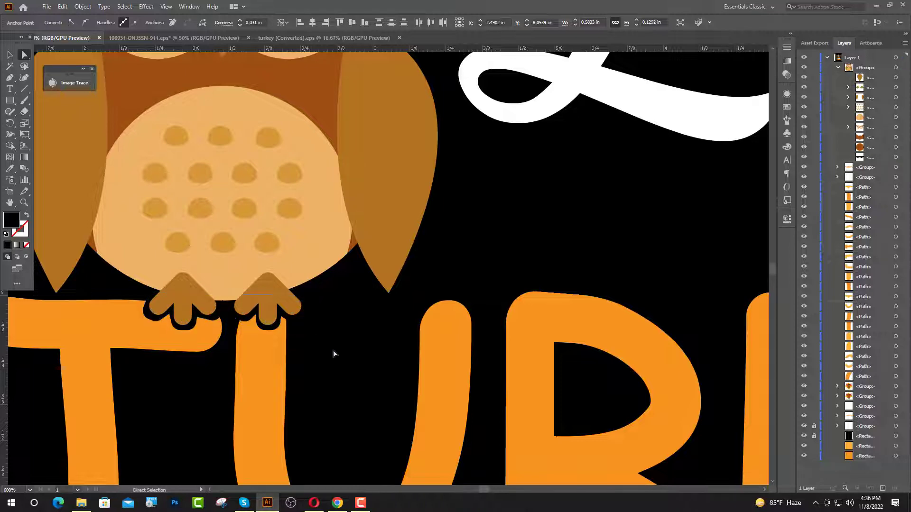
# Step: Draw a straight horizontal path across "TURKEYS" between the two vertical guides and centre it vertically with the word
pyautogui.press('v')
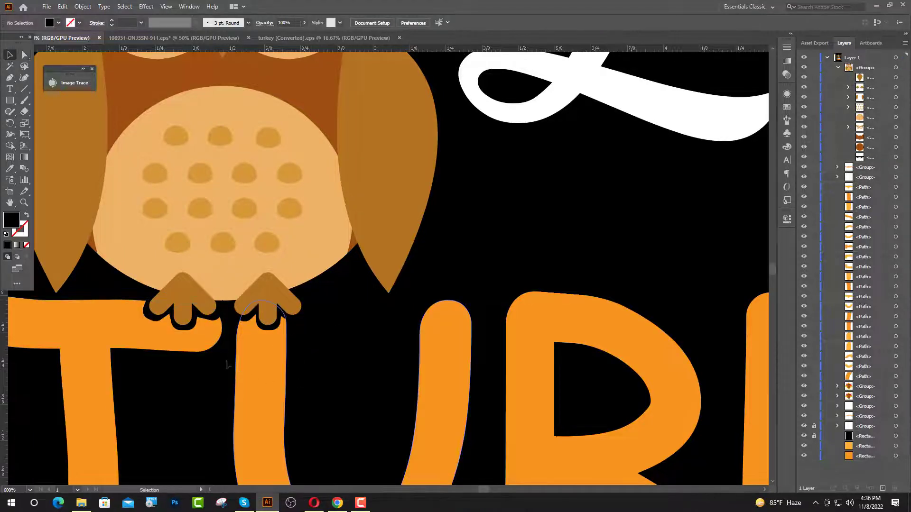
pyautogui.scroll(-3, 358, 346)
pyautogui.scroll(-1, 261, 380)
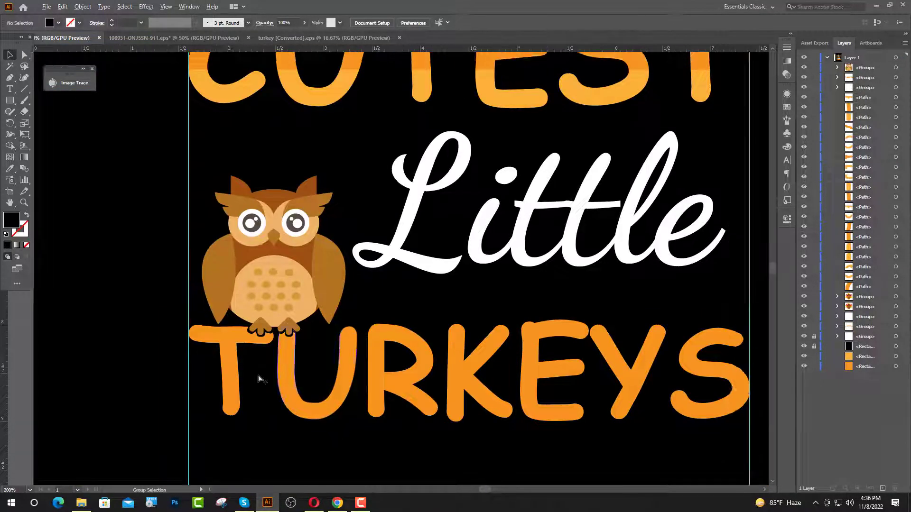
pyautogui.scroll(-1, 287, 382)
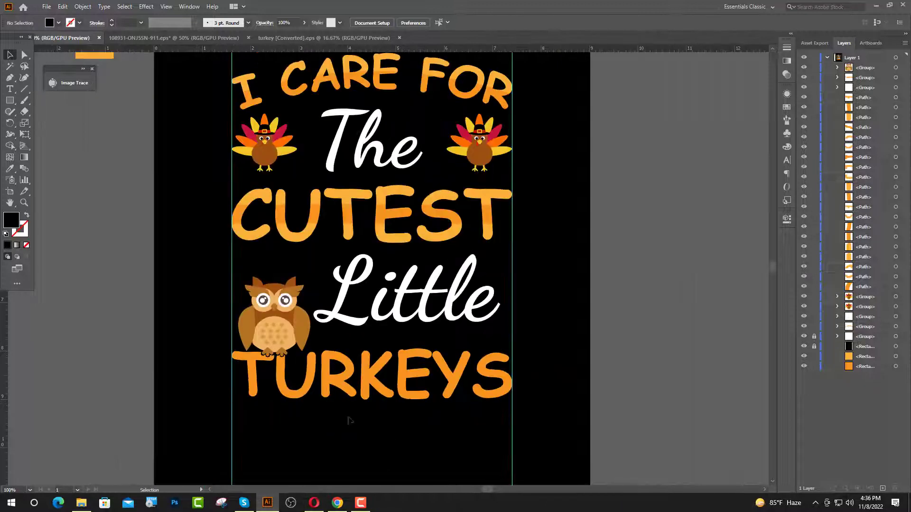
pyautogui.scroll(1, 311, 390)
pyautogui.scroll(-1, 309, 389)
pyautogui.click(10, 77)
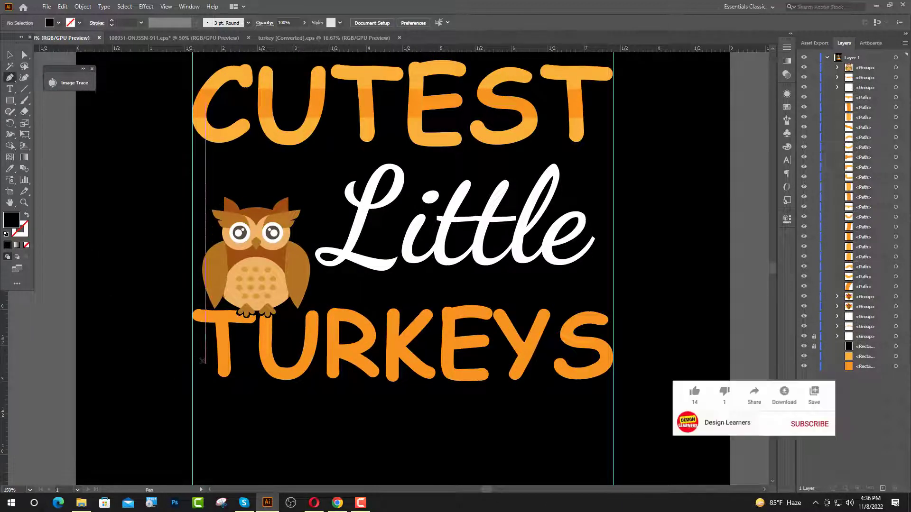
pyautogui.click(192, 351)
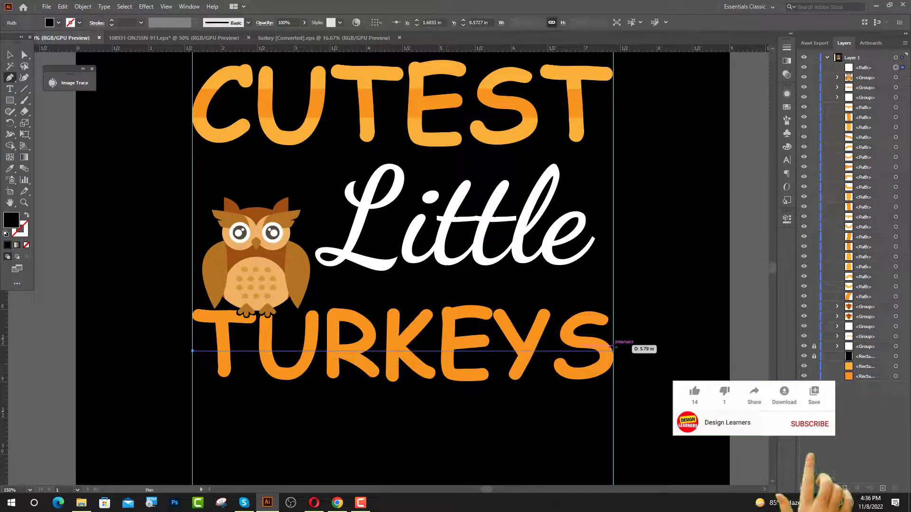
pyautogui.click(613, 351)
pyautogui.press('v')
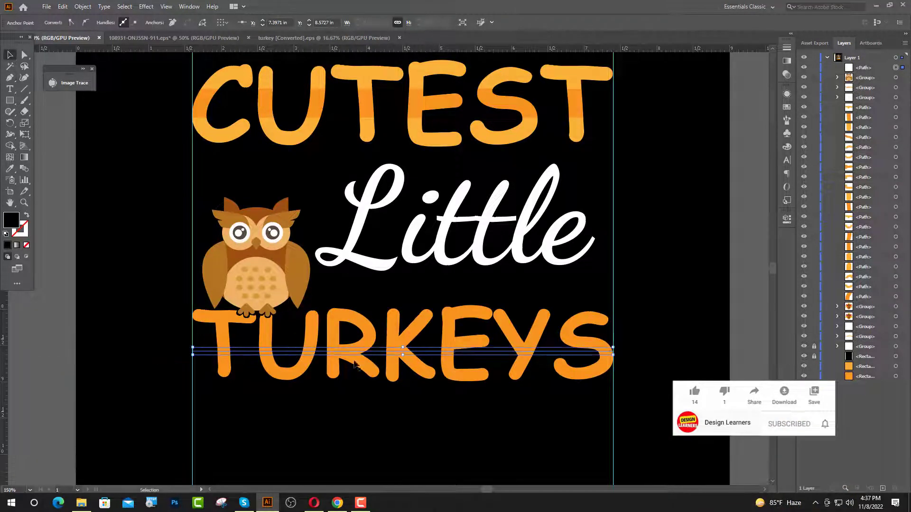
pyautogui.keyDown('shift'); pyautogui.click(453, 342); pyautogui.keyUp('shift')
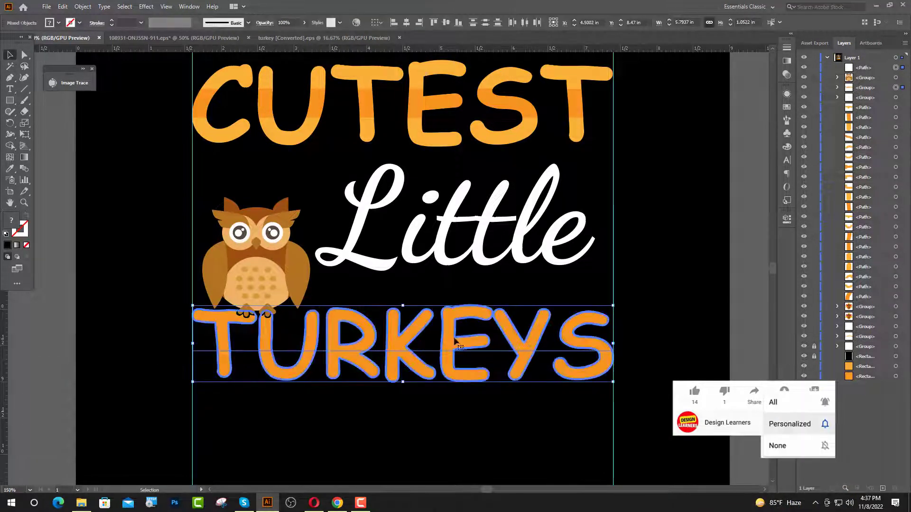
pyautogui.click(446, 23)
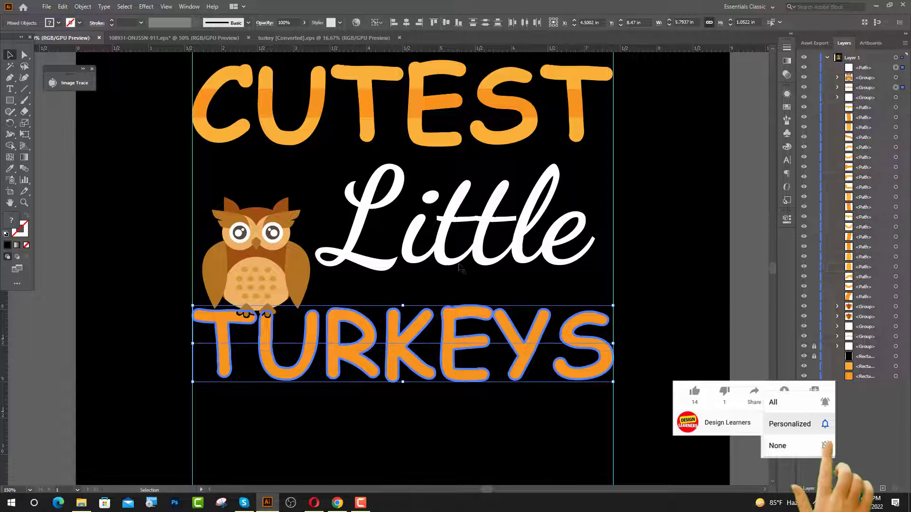
pyautogui.click(656, 329)
# Step: Split "TURKEYS" along the horizontal path using Pathfinder Divide
pyautogui.moveTo(544, 294); pyautogui.dragTo(585, 370)
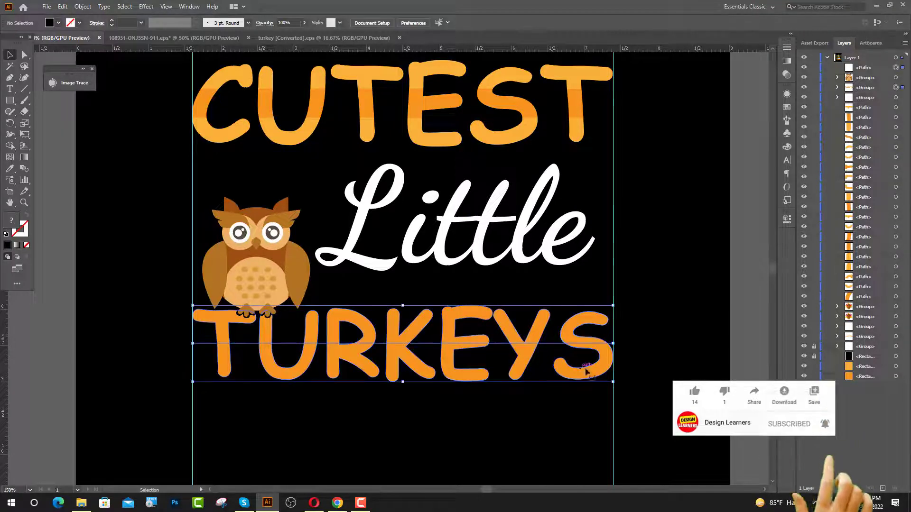
pyautogui.click(788, 219)
pyautogui.click(766, 347)
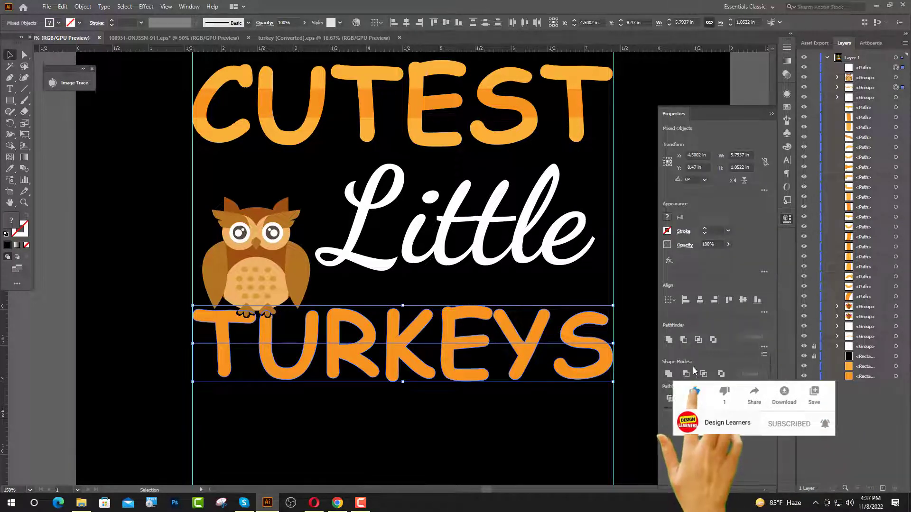
pyautogui.click(771, 115)
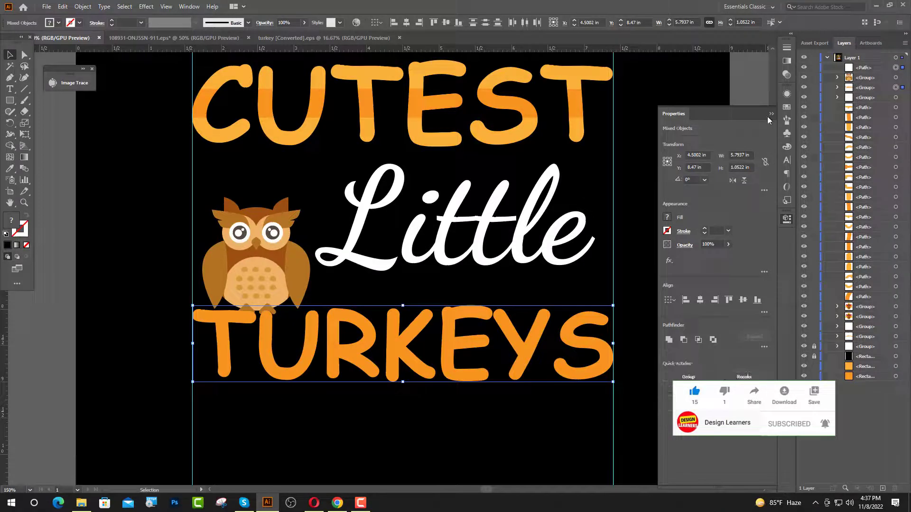
pyautogui.click(655, 276)
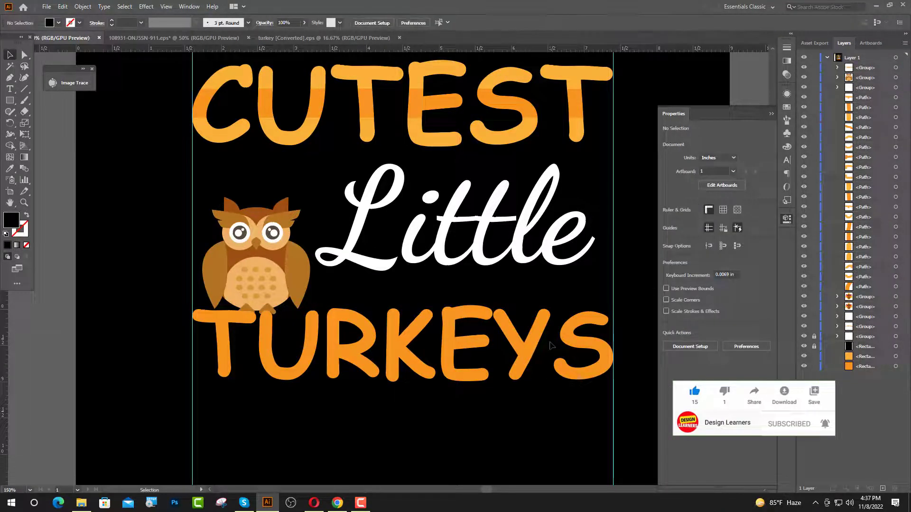
# Step: Ungroup the divided "TURKEYS" and delete the unfilled leftover path inside the "R"
pyautogui.click(543, 347)
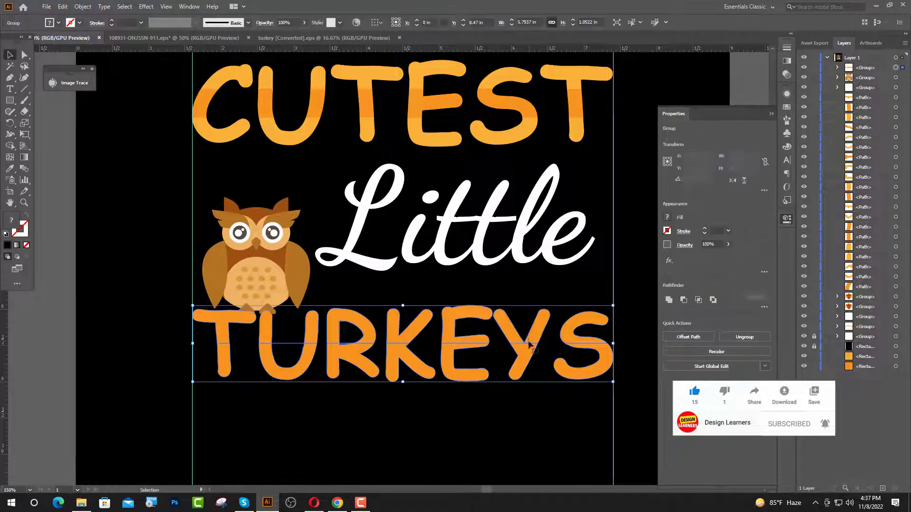
pyautogui.rightClick(546, 347)
pyautogui.click(570, 256)
pyautogui.hotkey('ctrl', 'shift', 'a')
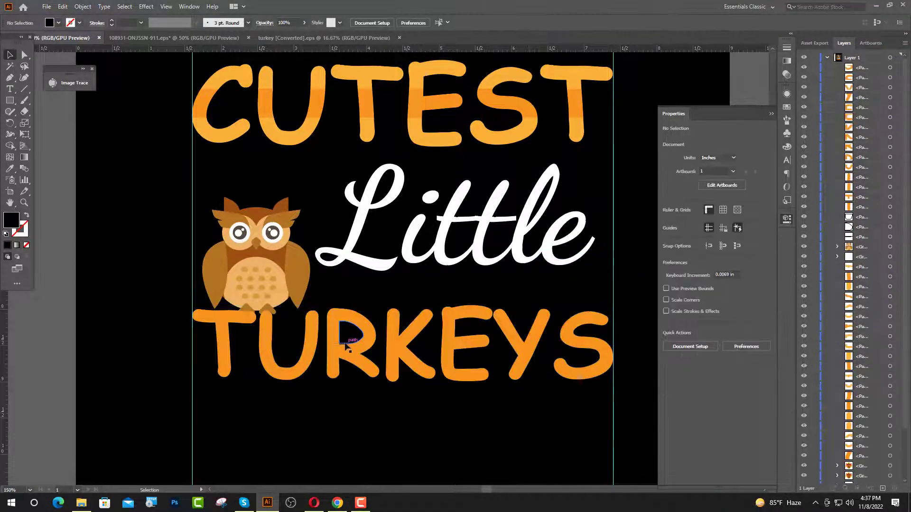
pyautogui.click(346, 347)
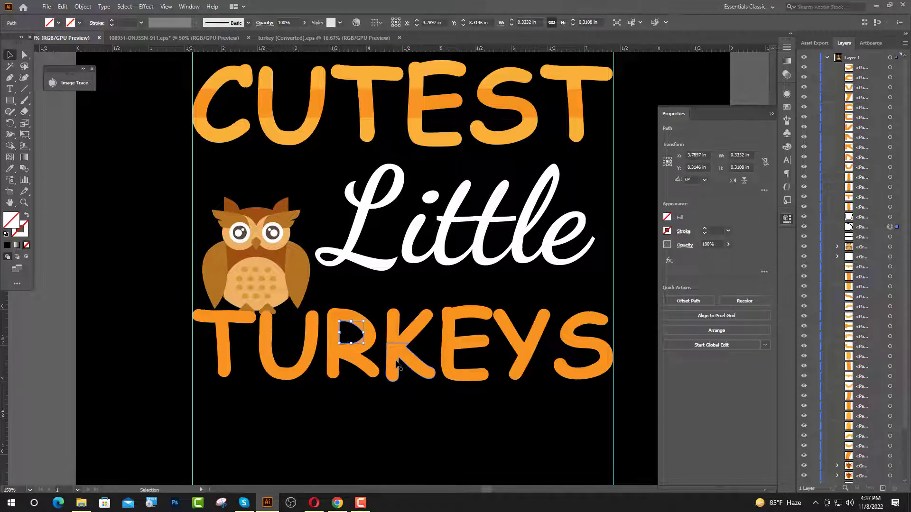
pyautogui.press('Delete')
pyautogui.click(772, 114)
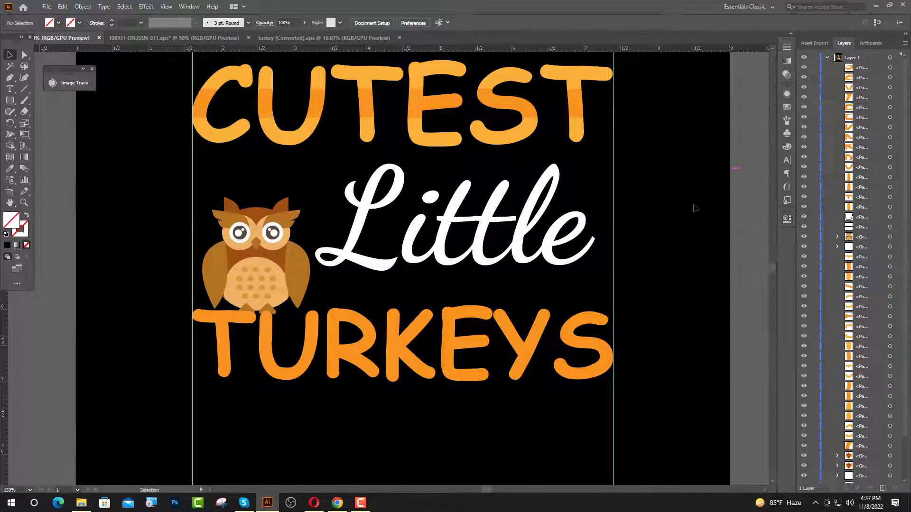
# Step: Fill the lower halves of all the "TURKEYS" letters with the lighter orange sampled from the colour square beside the artboard
pyautogui.click(525, 396)
pyautogui.click(221, 329)
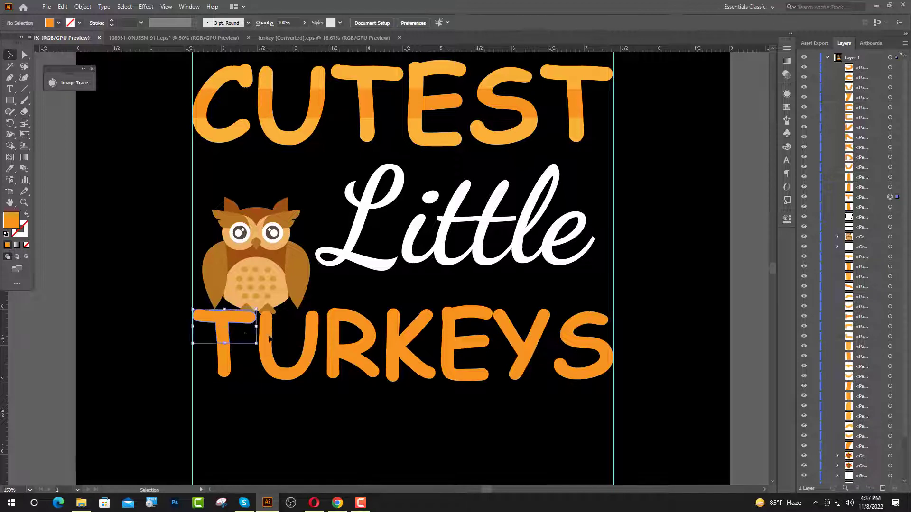
pyautogui.click(265, 417)
pyautogui.scroll(-1, 265, 418)
pyautogui.click(239, 401)
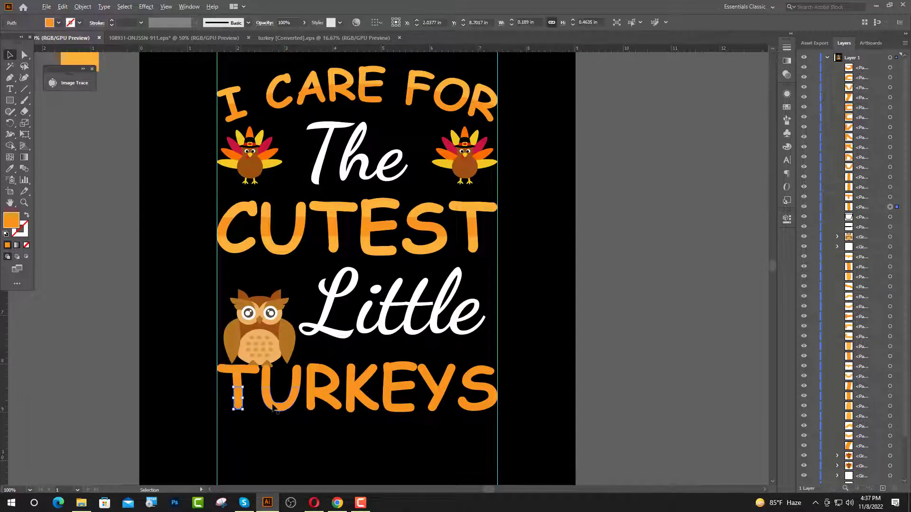
pyautogui.click(287, 410)
pyautogui.keyDown('shift'); pyautogui.click(239, 401); pyautogui.keyUp('shift')
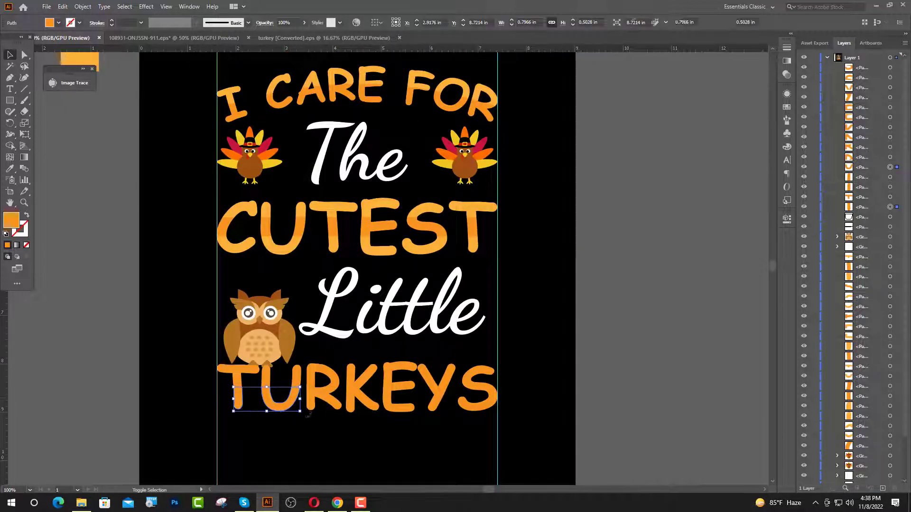
pyautogui.keyDown('shift'); pyautogui.click(314, 402); pyautogui.keyUp('shift')
pyautogui.keyDown('shift'); pyautogui.click(356, 403); pyautogui.keyUp('shift')
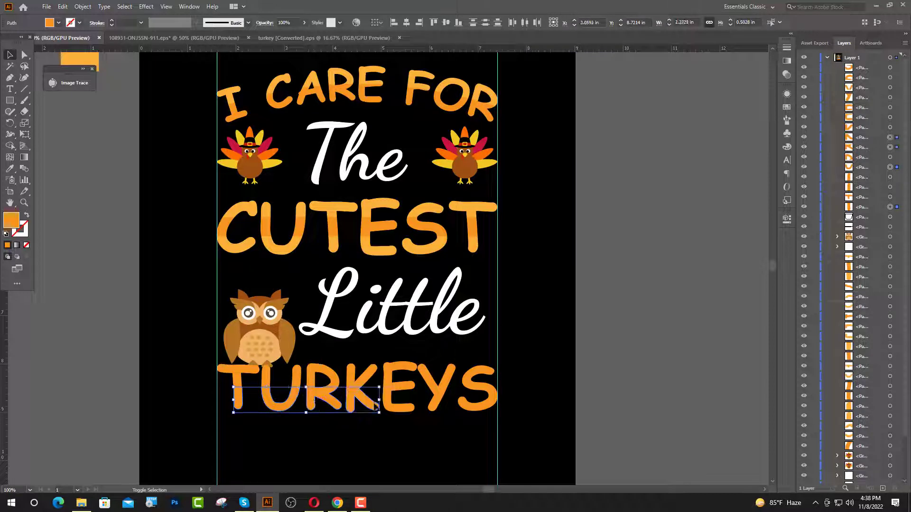
pyautogui.keyDown('shift'); pyautogui.click(397, 407); pyautogui.keyUp('shift')
pyautogui.keyDown('shift'); pyautogui.click(444, 403); pyautogui.keyUp('shift')
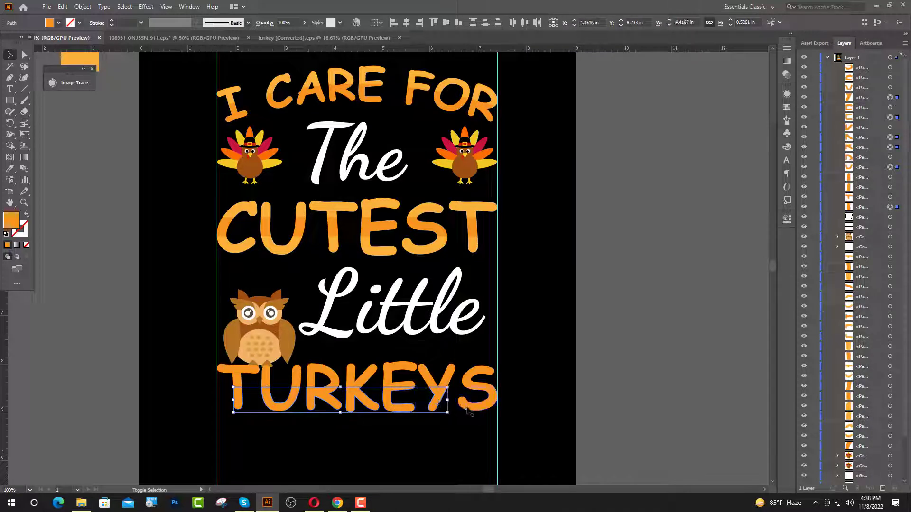
pyautogui.press('i')
pyautogui.scroll(-1, 227, 234)
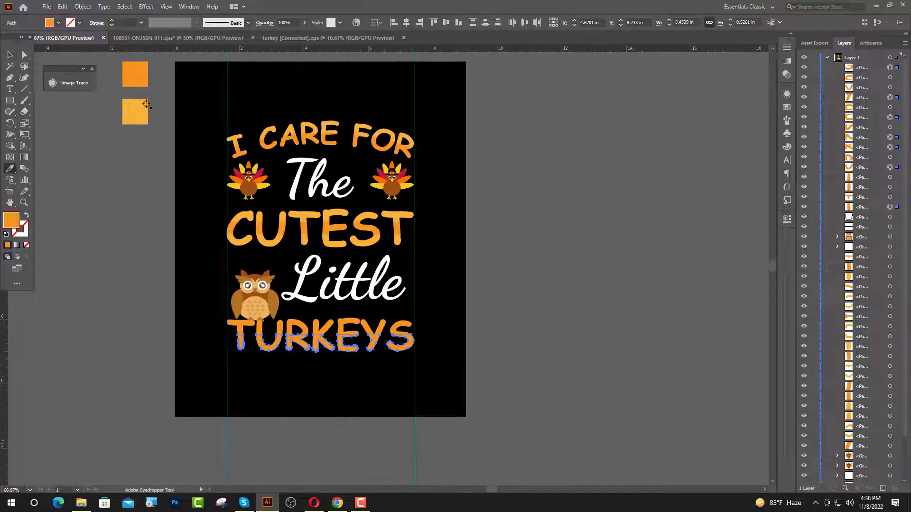
pyautogui.click(132, 115)
pyautogui.press('v')
pyautogui.click(346, 365)
# Step: Group all the "TURKEYS" letter pieces and move the group below the owl in the stacking order
pyautogui.scroll(2, 339, 356)
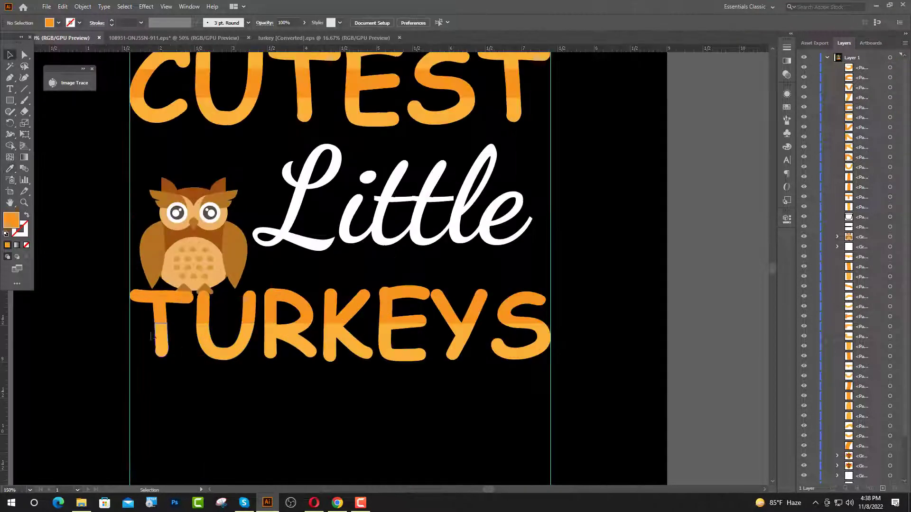
pyautogui.moveTo(239, 355); pyautogui.dragTo(524, 366)
pyautogui.hotkey('ctrl', 'g')
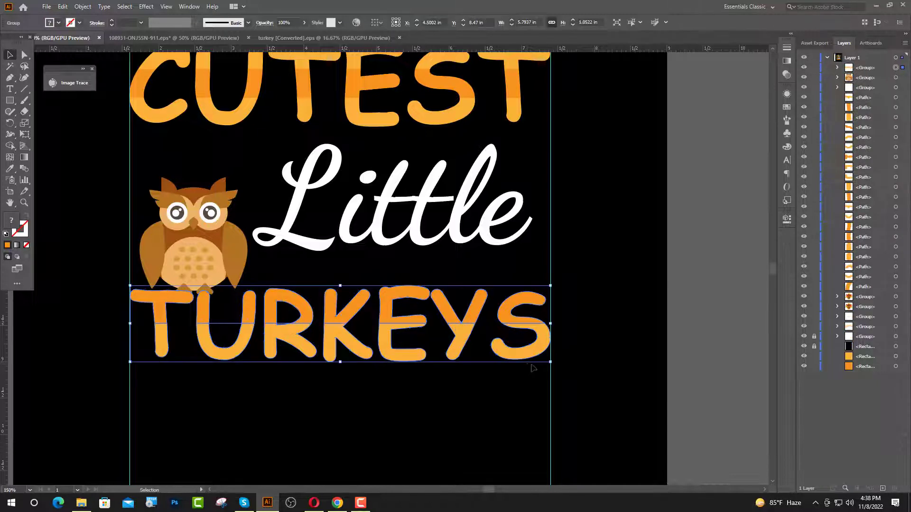
pyautogui.moveTo(868, 70); pyautogui.dragTo(868, 84)
pyautogui.click(896, 128)
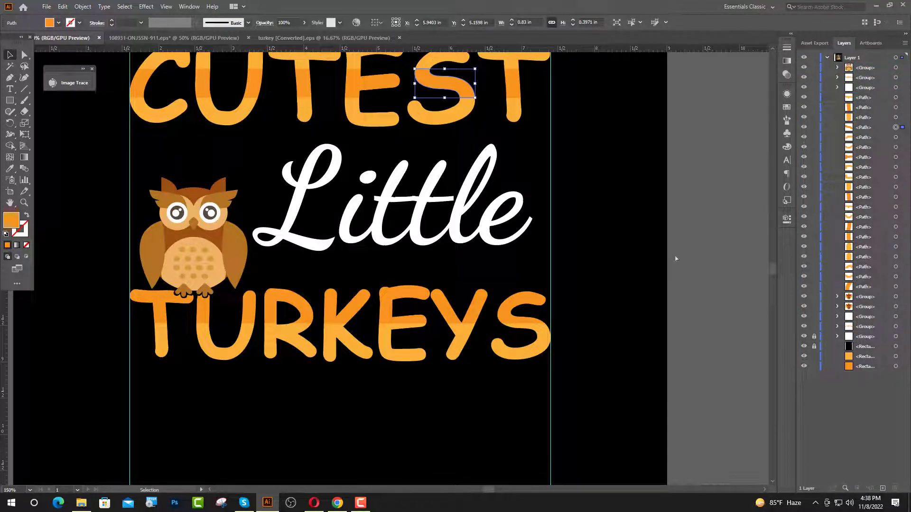
# Step: Group all the split letter pieces of "CUTEST"
pyautogui.scroll(-1, 551, 238)
pyautogui.scroll(1, 531, 223)
pyautogui.moveTo(278, 131); pyautogui.dragTo(348, 179)
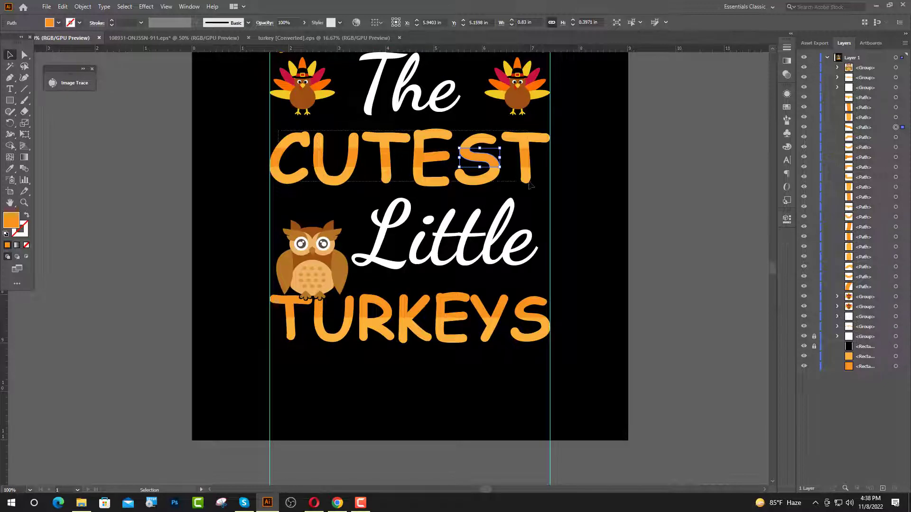
pyautogui.moveTo(533, 185); pyautogui.dragTo(535, 188)
pyautogui.hotkey('ctrl', 'g')
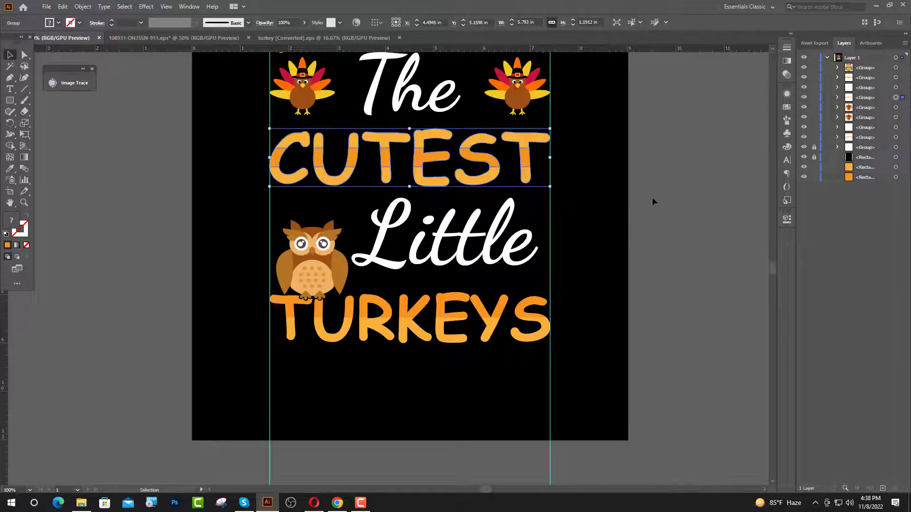
# Step: Move "Little" down closer to "TURKEYS", leaving a small gap between the two words
pyautogui.click(574, 259)
pyautogui.scroll(3, 574, 259)
pyautogui.moveTo(401, 348); pyautogui.dragTo(458, 367)
pyautogui.scroll(1, 458, 369)
pyautogui.hotkey('shift', 'Up')
pyautogui.hotkey('shift', 'Up')
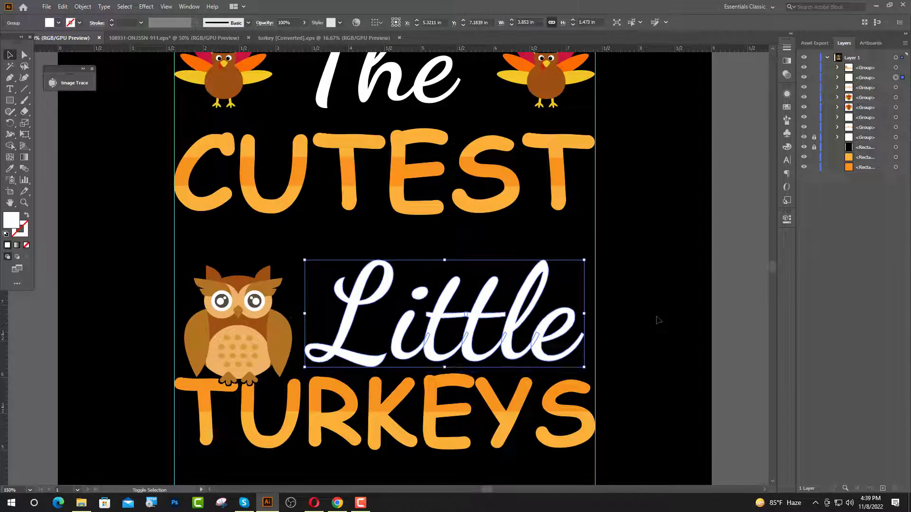
# Step: Move "CUTEST" straight down towards "Little", keeping a small gap above the script word
pyautogui.moveTo(406, 204); pyautogui.dragTo(406, 243)
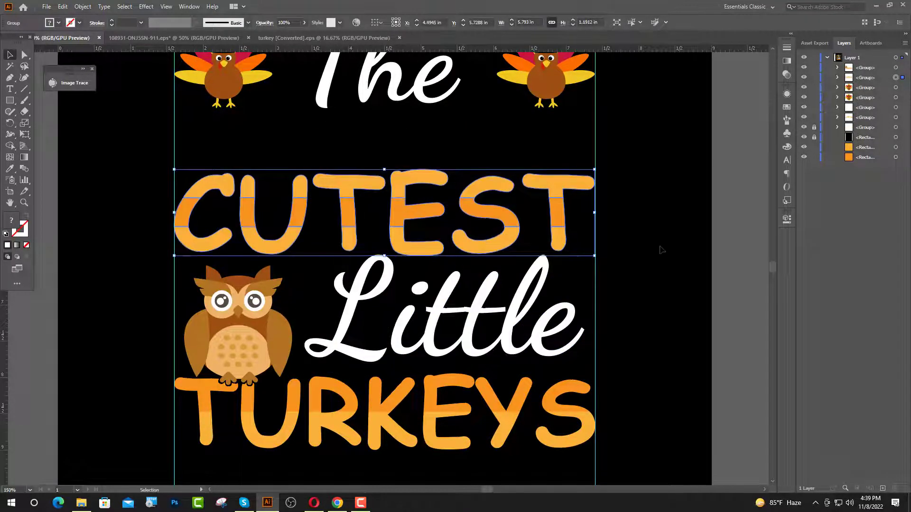
pyautogui.hotkey('shift', 'Up')
pyautogui.hotkey('shift', 'Up')
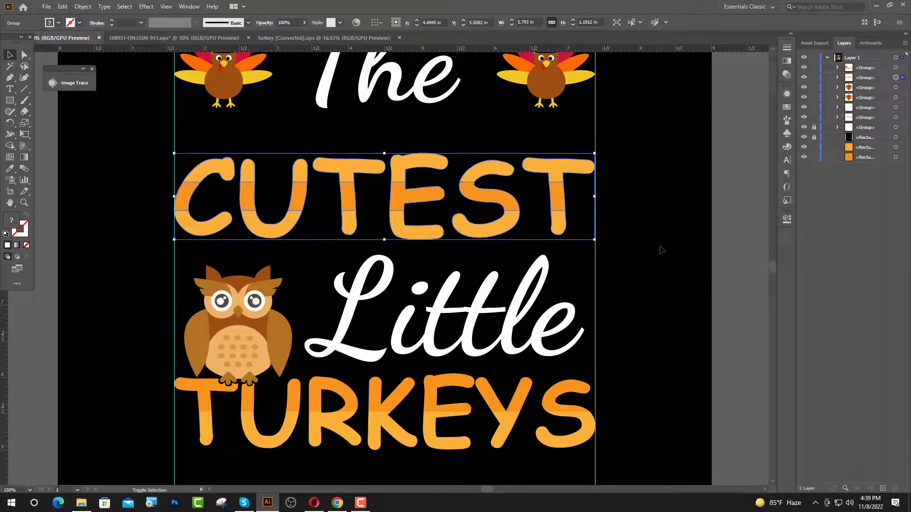
pyautogui.click(660, 250)
# Step: Group "The" with the two turkeys on either side of it
pyautogui.scroll(-1, 368, 113)
pyautogui.scroll(3, 391, 134)
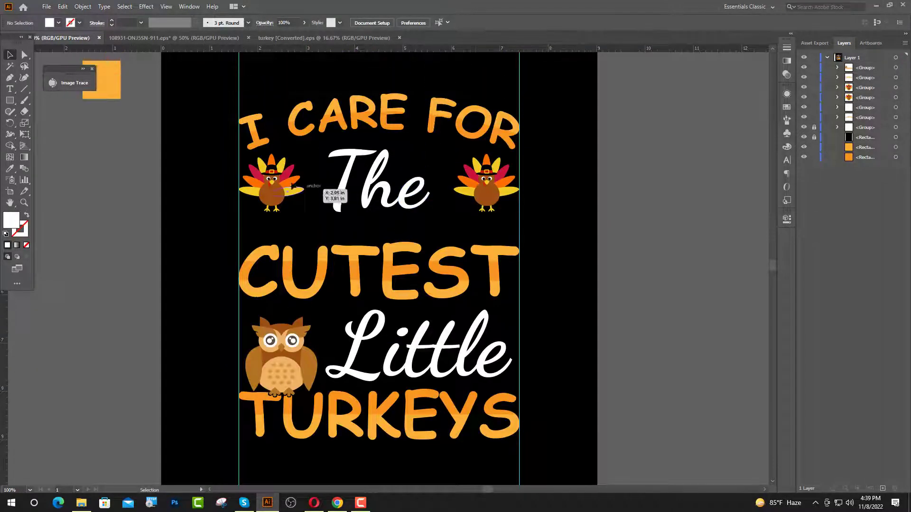
pyautogui.moveTo(290, 171); pyautogui.dragTo(504, 220)
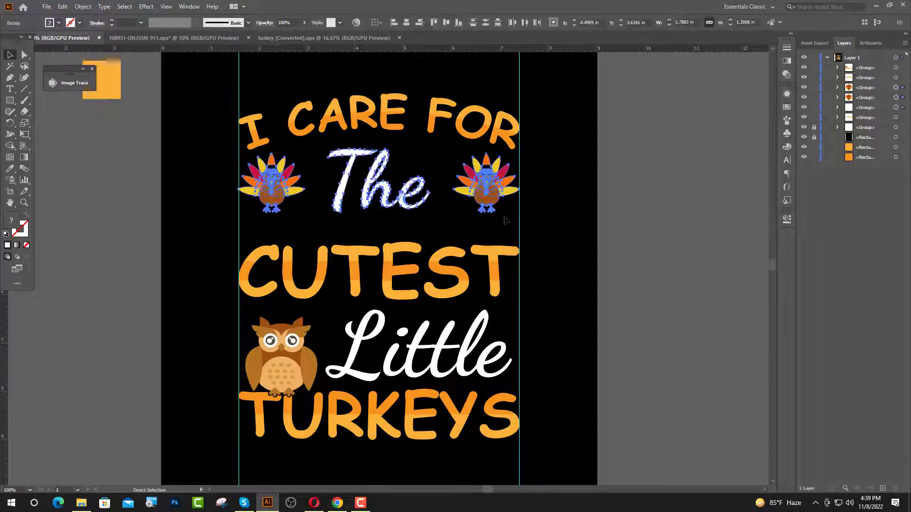
pyautogui.hotkey('ctrl', 'g')
# Step: Move the group of "The" and the turkeys straight down, leaving a small gap above "CUTEST"
pyautogui.moveTo(389, 207); pyautogui.dragTo(388, 236)
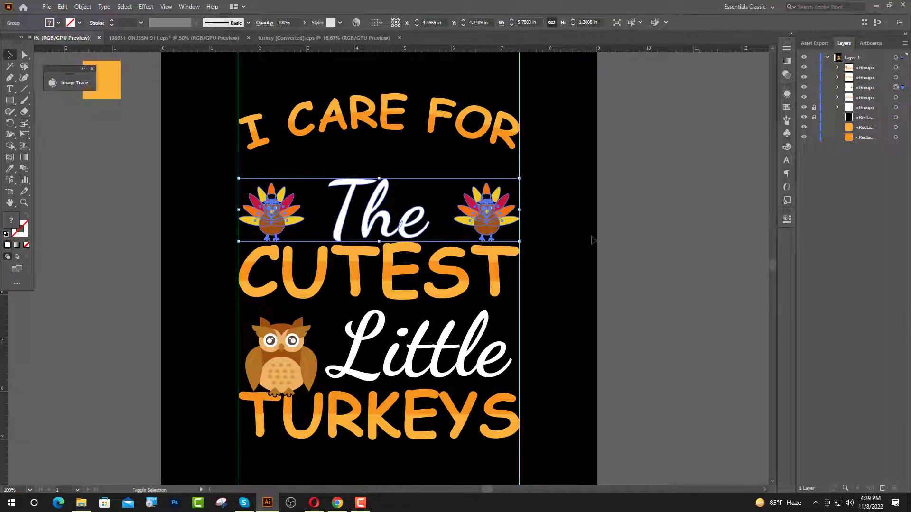
pyautogui.press('Up')
pyautogui.press('Up')
pyautogui.press('Up')
pyautogui.press('Up')
pyautogui.press('Up')
pyautogui.press('Up')
pyautogui.press('Up')
pyautogui.press('Up')
pyautogui.press('Up')
pyautogui.press('Up')
pyautogui.press('Up')
pyautogui.press('Up')
pyautogui.press('Up')
pyautogui.press('Up')
pyautogui.click(385, 138)
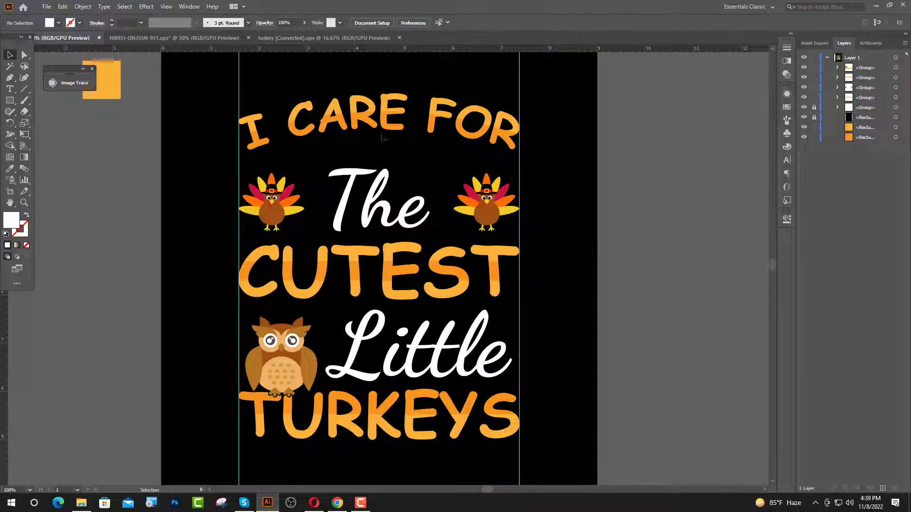
# Step: Move the arched "I CARE FOR" straight down closer to "The", keeping a small gap above the turkeys' row
pyautogui.moveTo(379, 128); pyautogui.dragTo(380, 149)
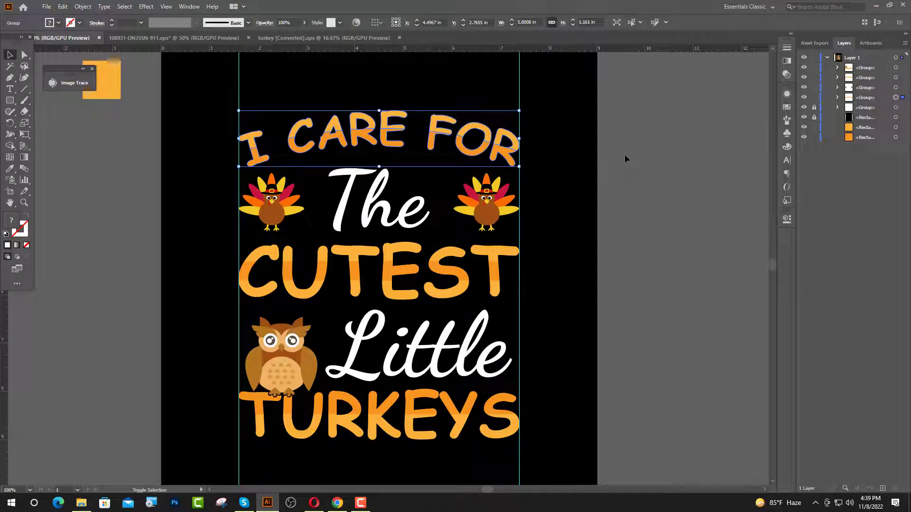
pyautogui.press('Up')
pyautogui.press('Up')
pyautogui.press('Up')
pyautogui.press('Up')
pyautogui.press('Up')
pyautogui.press('Up')
pyautogui.press('Up')
pyautogui.press('Up')
pyautogui.press('Up')
pyautogui.press('Up')
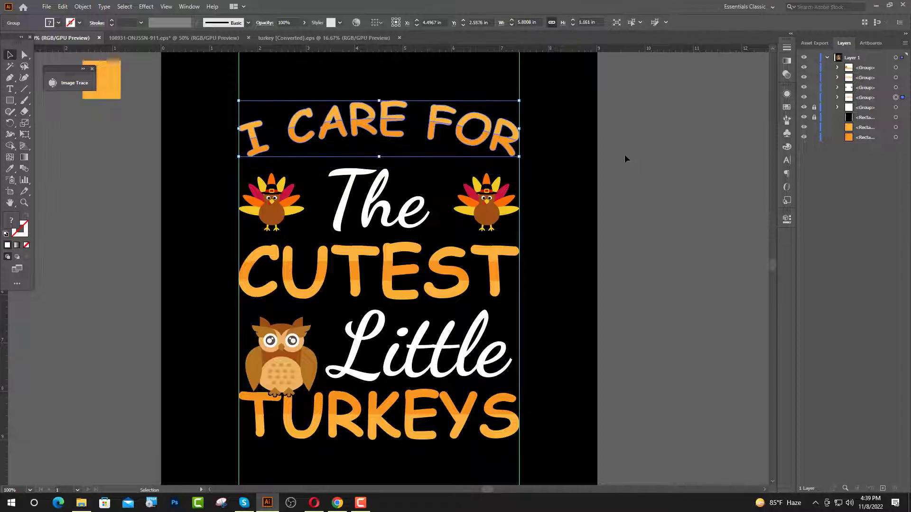
# Step: Delete the two vertical guides at the sides of the lettering
pyautogui.hotkey('ctrl', '-')
pyautogui.click(256, 422)
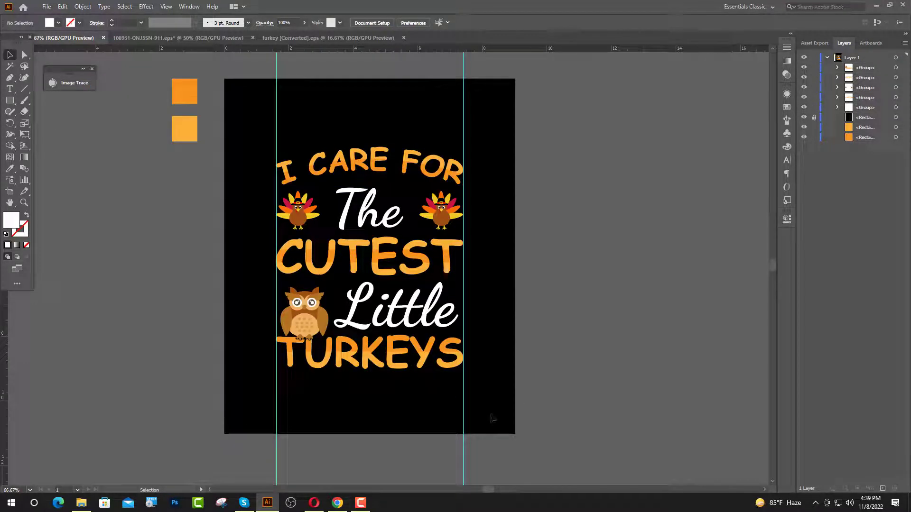
pyautogui.moveTo(261, 446); pyautogui.dragTo(347, 448)
pyautogui.press('Delete')
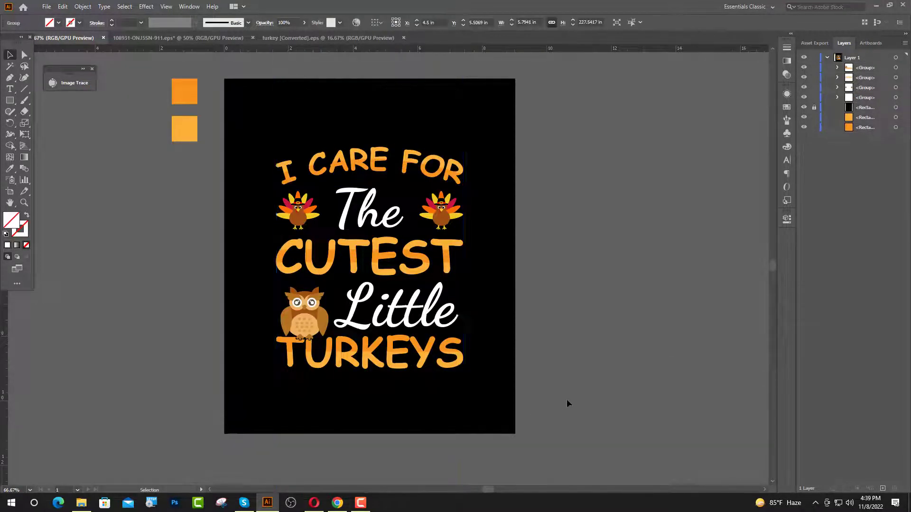
# Step: Group all the lettering, turkeys and the owl into one design
pyautogui.moveTo(252, 155); pyautogui.dragTo(505, 387)
pyautogui.press('a')
pyautogui.hotkey('ctrl', 'g')
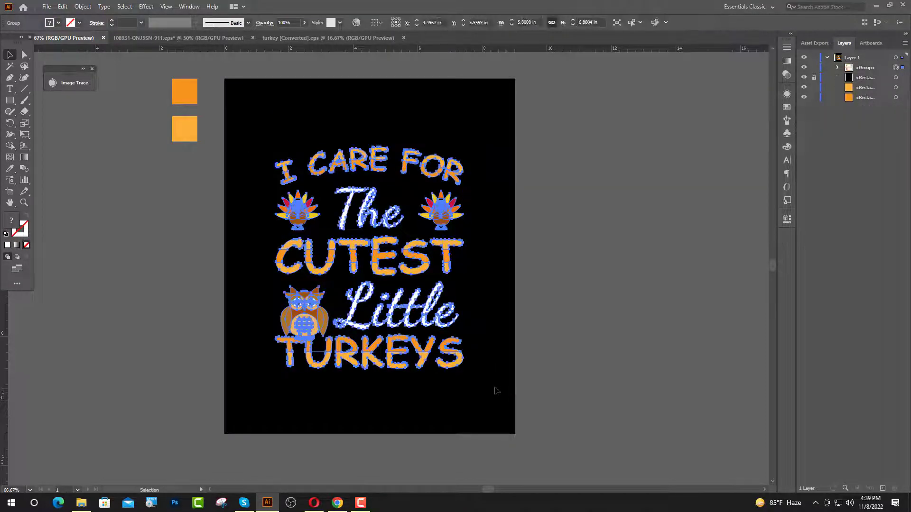
# Step: Enlarge the grouped design proportionally to about 7.37 in wide by 8.74 in high and set alignment to the artboard
pyautogui.press('v')
pyautogui.moveTo(370, 371); pyautogui.dragTo(376, 400)
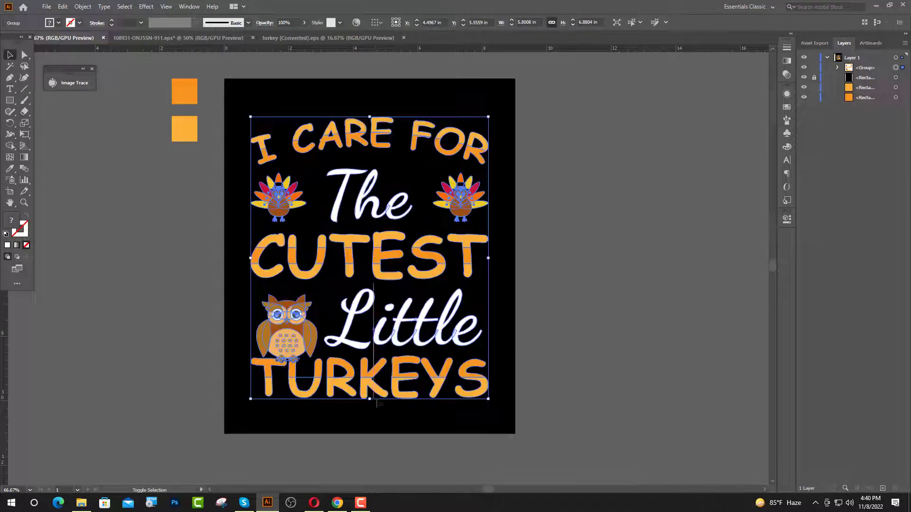
pyautogui.click(383, 23)
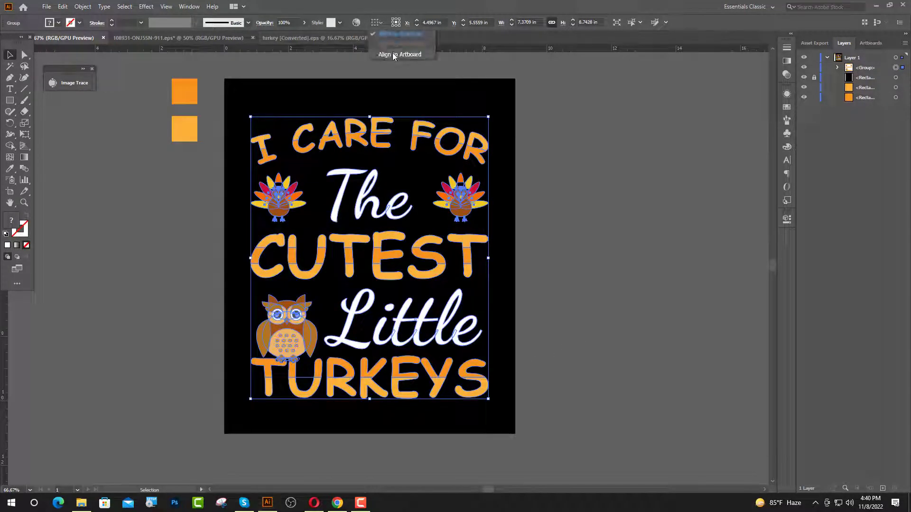
pyautogui.click(392, 53)
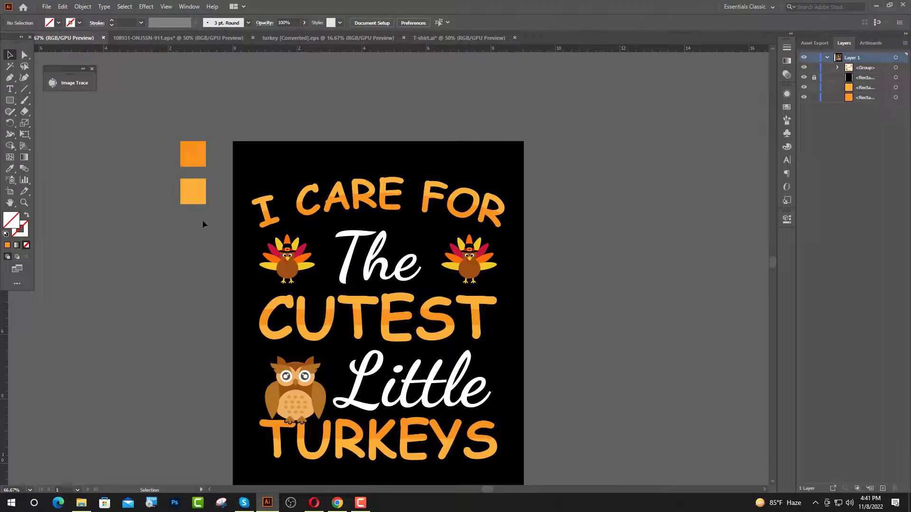
# Step: Delete the two orange sample squares beside the artboard
pyautogui.moveTo(173, 134); pyautogui.dragTo(206, 220)
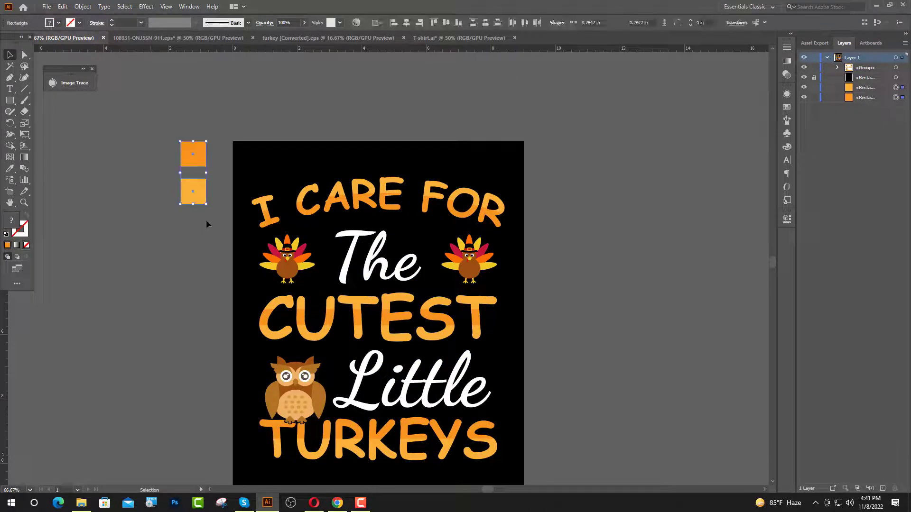
pyautogui.press('Delete')
# Step: Place the design on the black shirt in T-shirt.ai and scale it down to about 5.17 in wide by 5.80 in high
pyautogui.moveTo(385, 257); pyautogui.dragTo(361, 278)
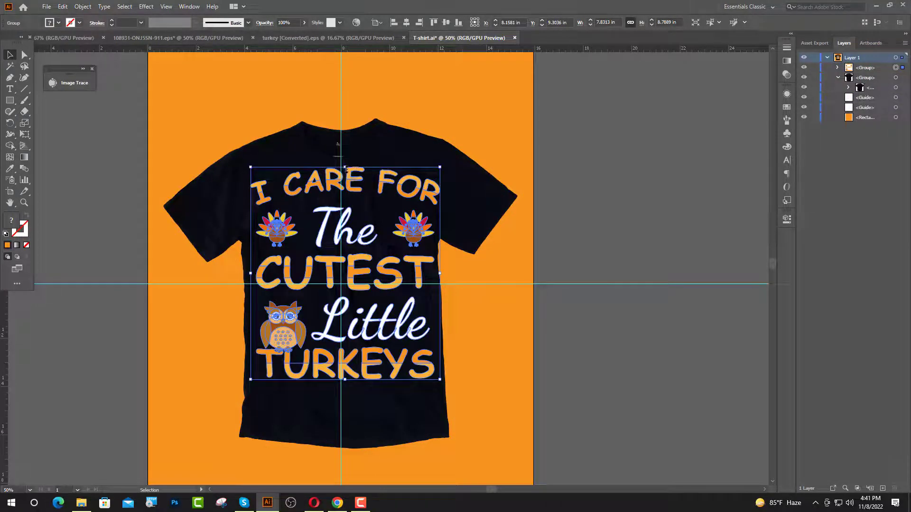
pyautogui.moveTo(345, 163); pyautogui.dragTo(343, 203)
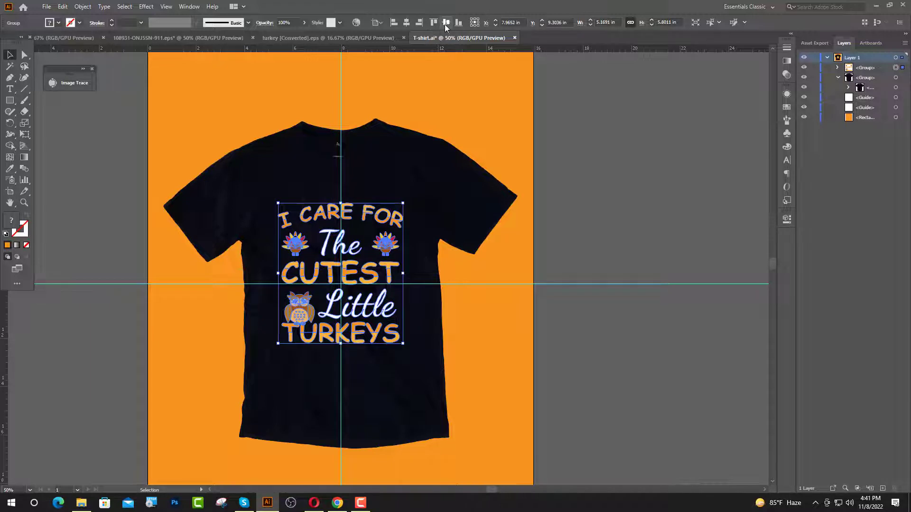
# Step: Align the design by its vertical centre and nudge it slightly down on the shirt
pyautogui.click(446, 23)
pyautogui.press('Down')
pyautogui.press('Down')
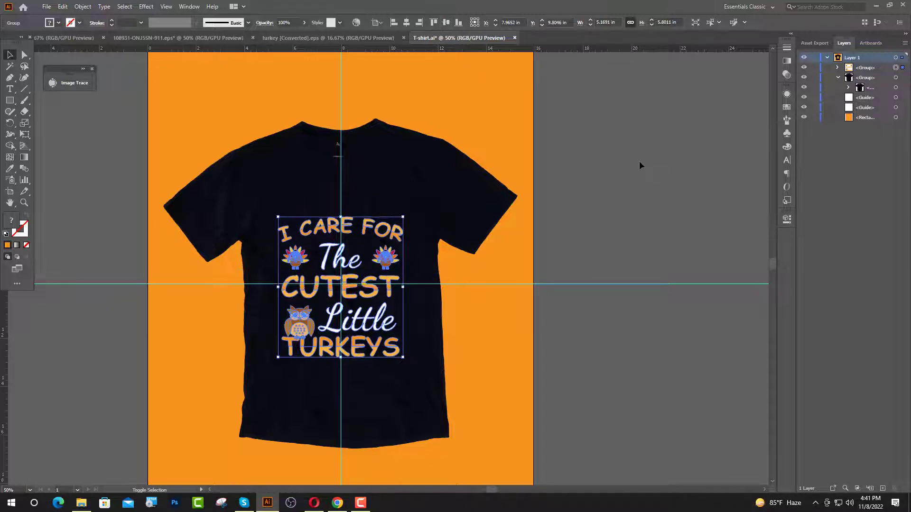
pyautogui.press('Down')
pyautogui.press('Down')
pyautogui.press('Down')
pyautogui.press('Down')
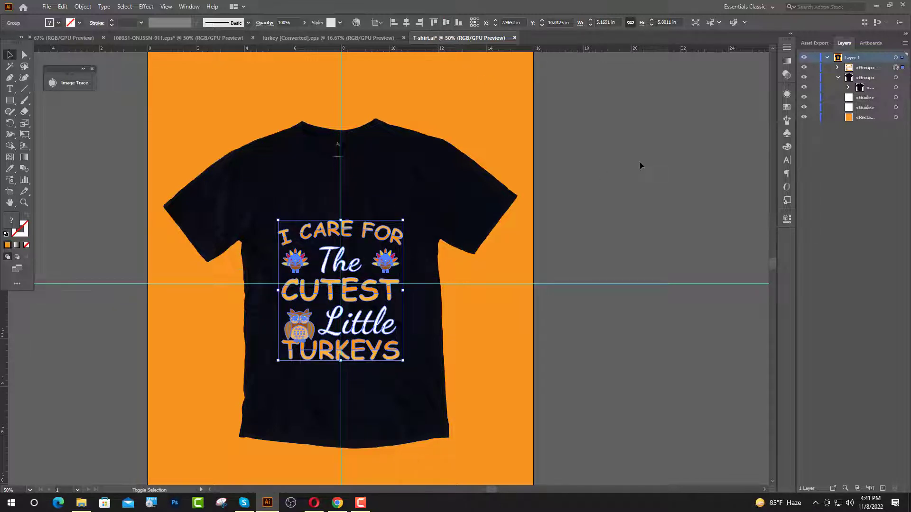
# Step: Deselect the design and hide both guides in the T-shirt mockup
pyautogui.click(639, 160)
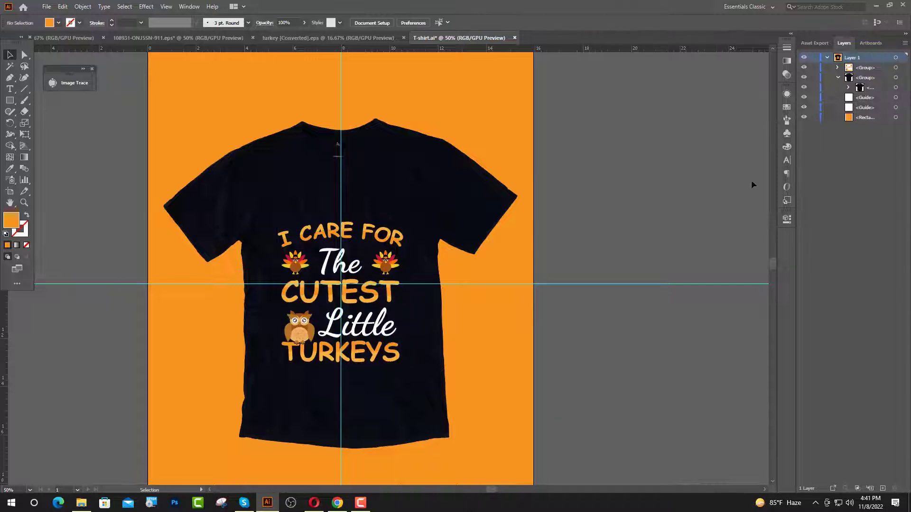
pyautogui.moveTo(803, 98); pyautogui.dragTo(803, 107)
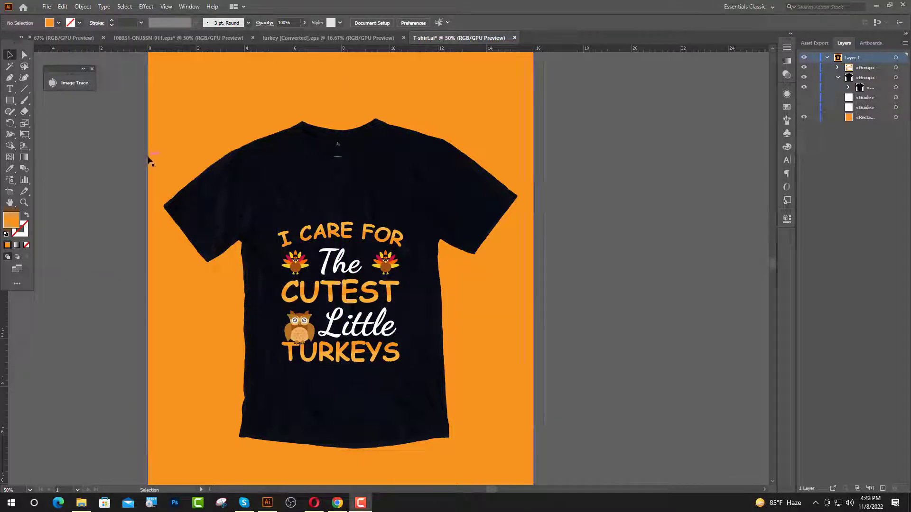